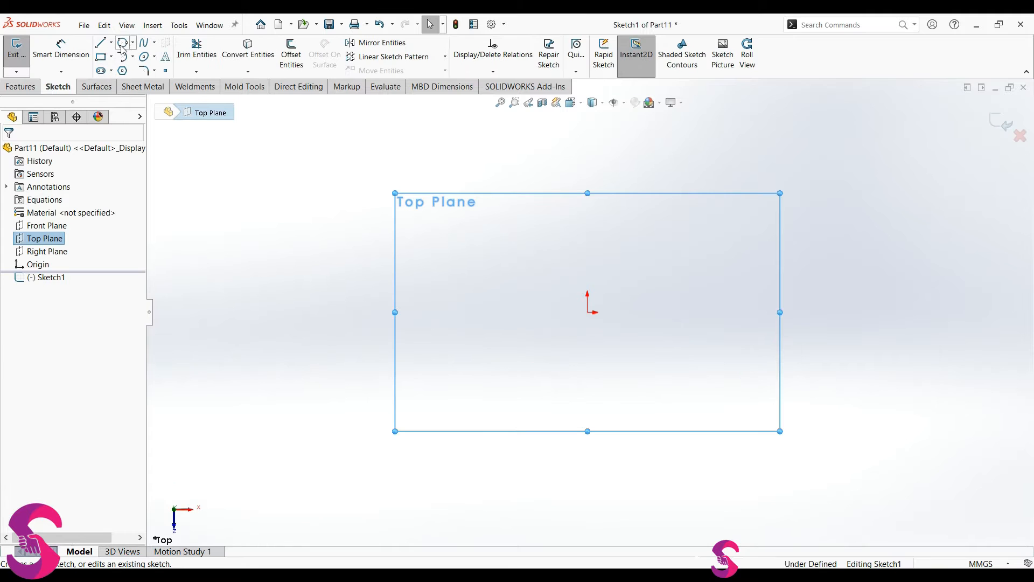
- Sketch two concentric circles centred on the origin with diameters of 50 mm and 32 mm
left_click(122, 43)
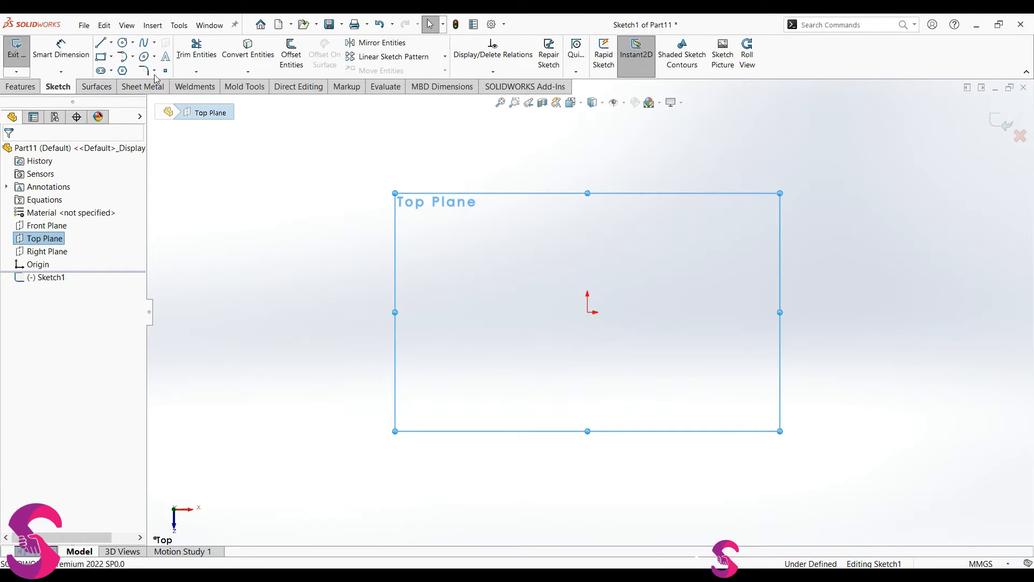
left_click(588, 312)
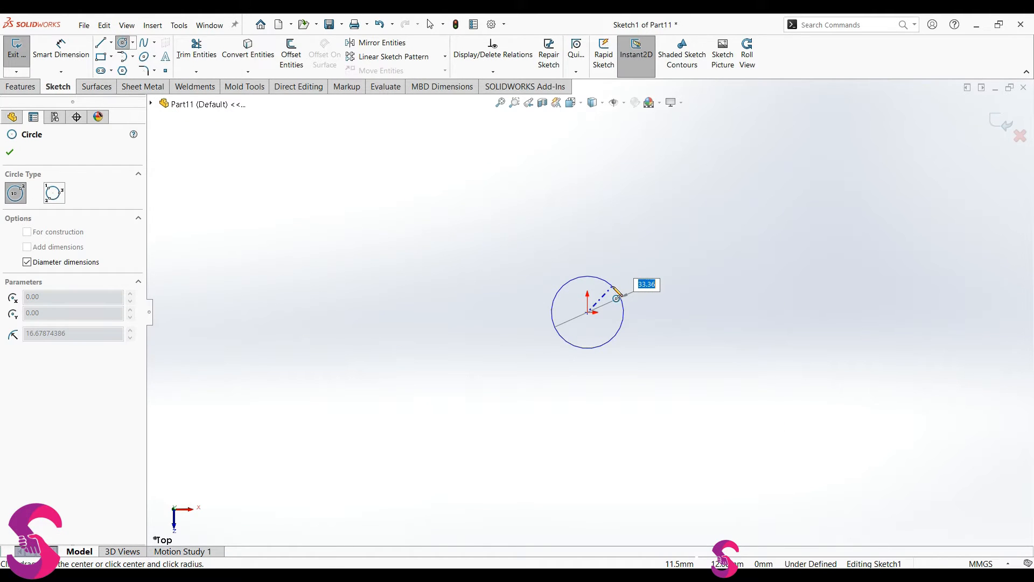
key("Return")
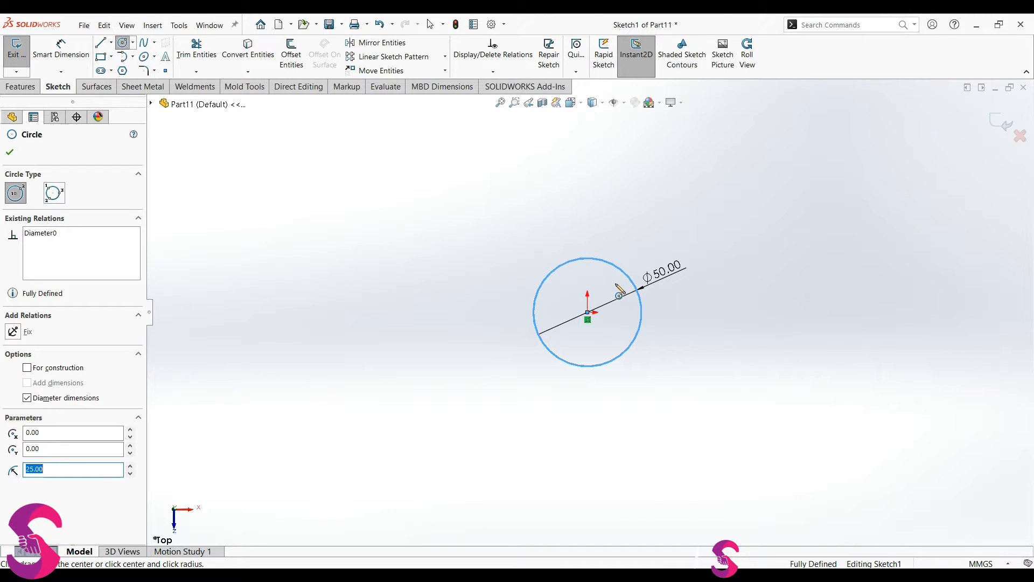
left_click(588, 312)
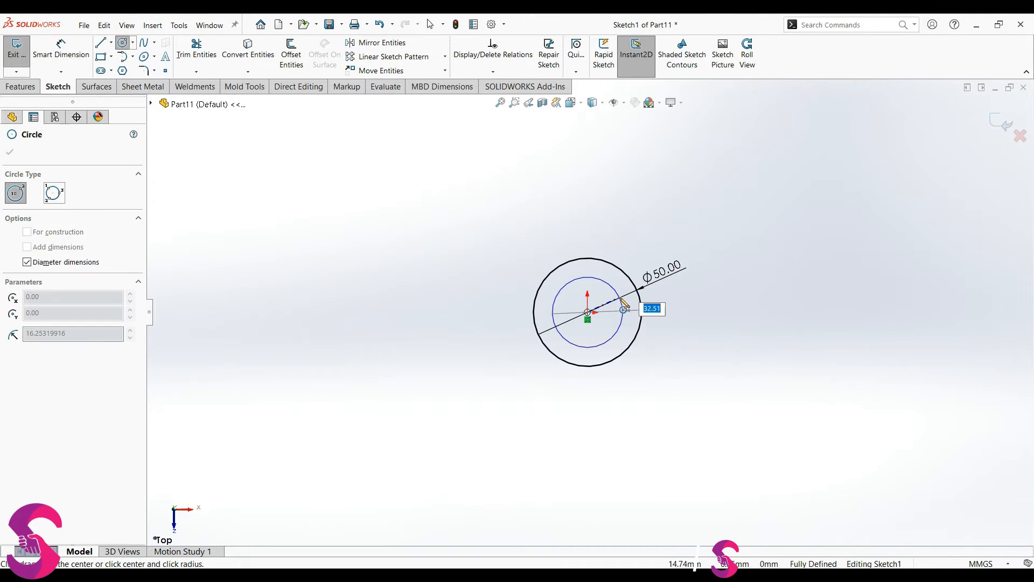
key("Return")
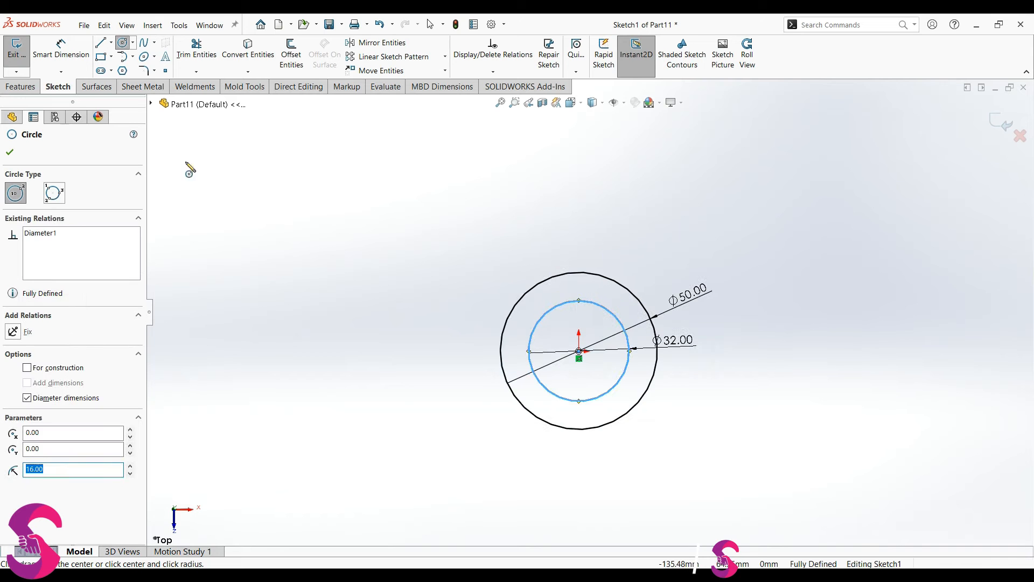
- Sketch a vertical line about 34 mm long upward from the origin and make it construction geometry
left_click(101, 43)
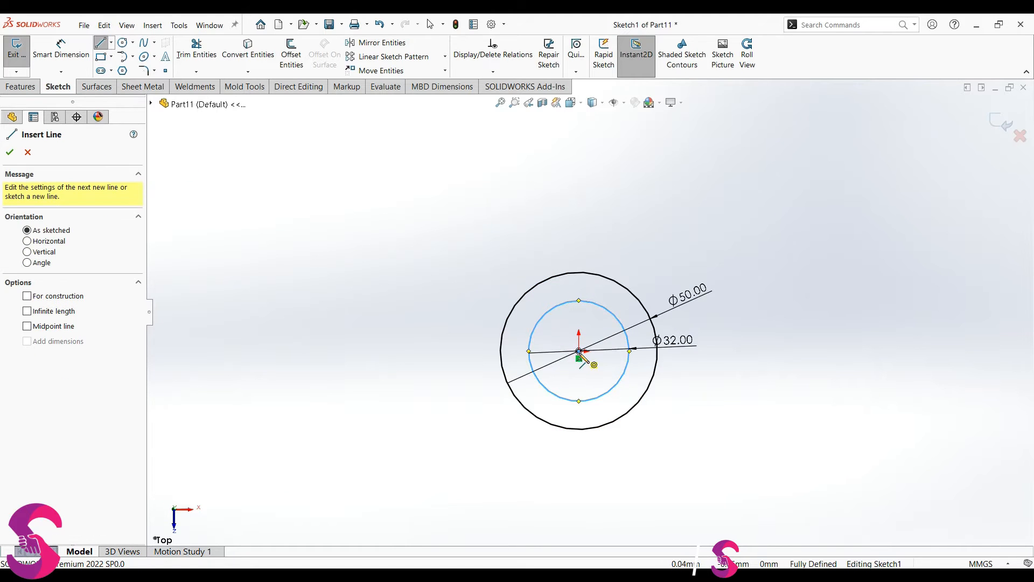
left_click(580, 351)
left_click(579, 244)
key("Escape")
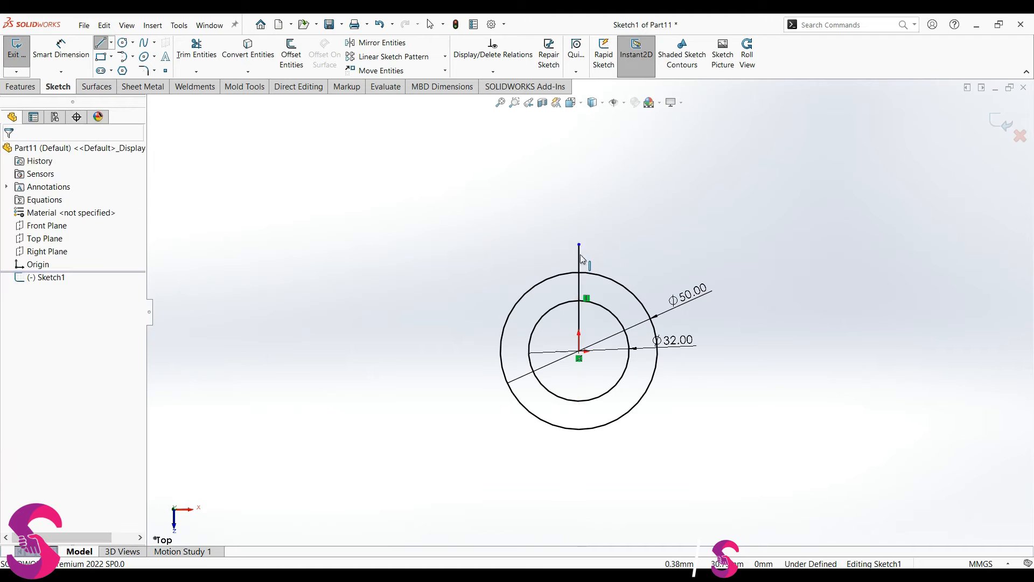
left_click(579, 258)
left_click(628, 223)
left_click(620, 252)
scroll(620, 254, "up", 5)
scroll(660, 273, "down", 4)
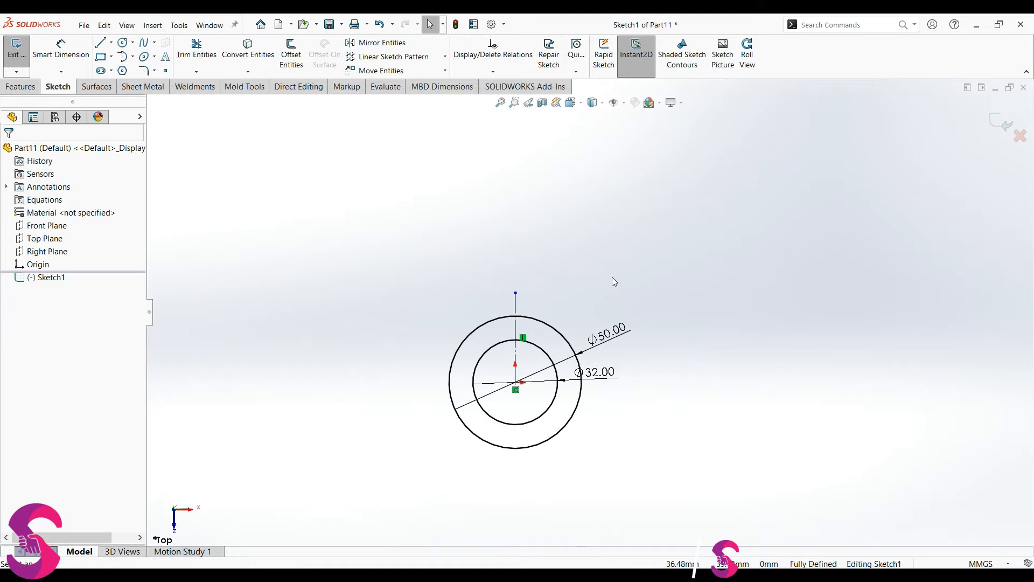
- Sketch an open stepped outline from the outer circle's right quadrant: up, right, up, right, up, left about 74 mm, and down about 38 mm
left_click(100, 44)
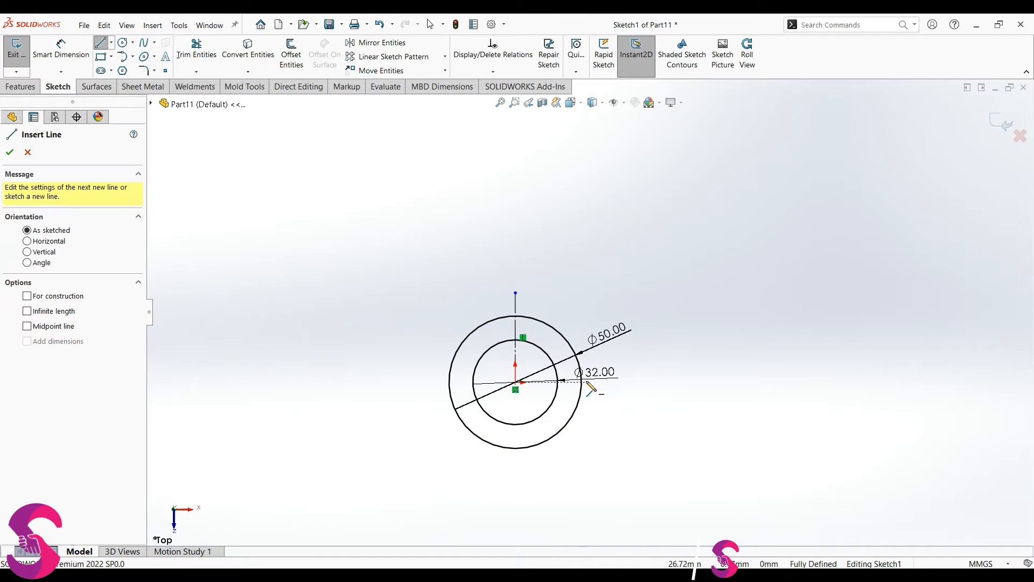
left_click(582, 381)
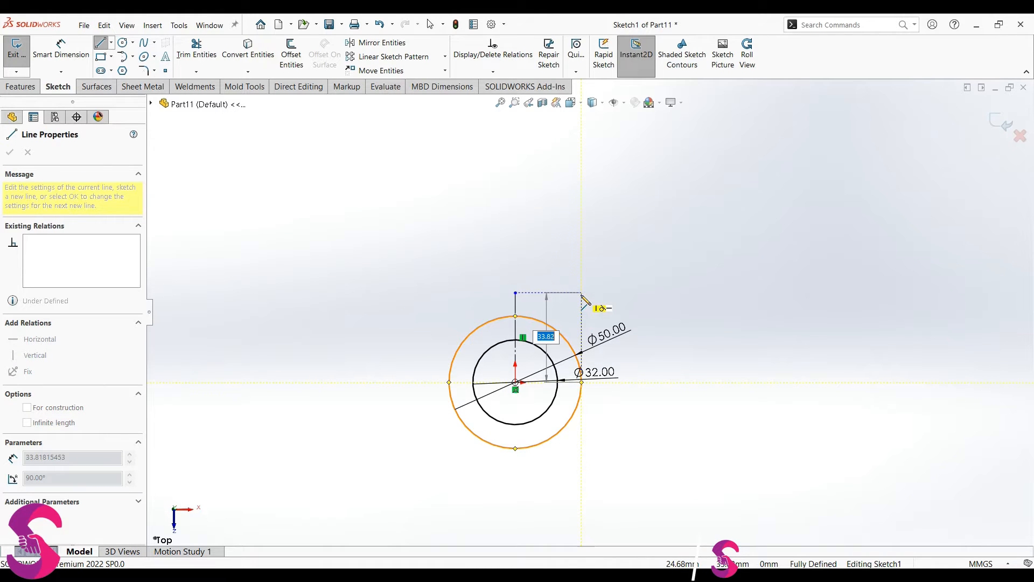
left_click(582, 316)
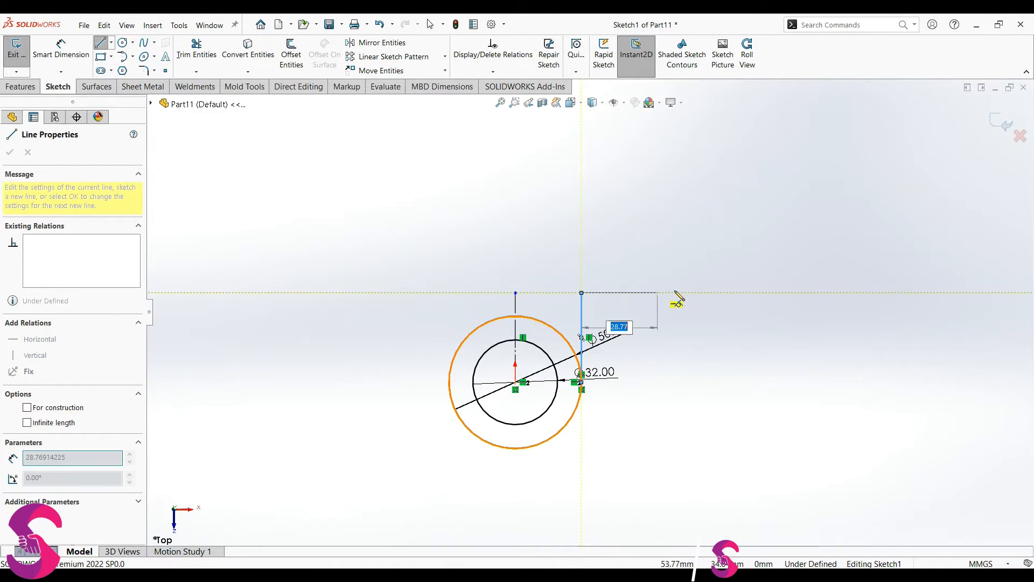
left_click(677, 316)
left_click(677, 215)
left_click(830, 215)
left_click(830, 187)
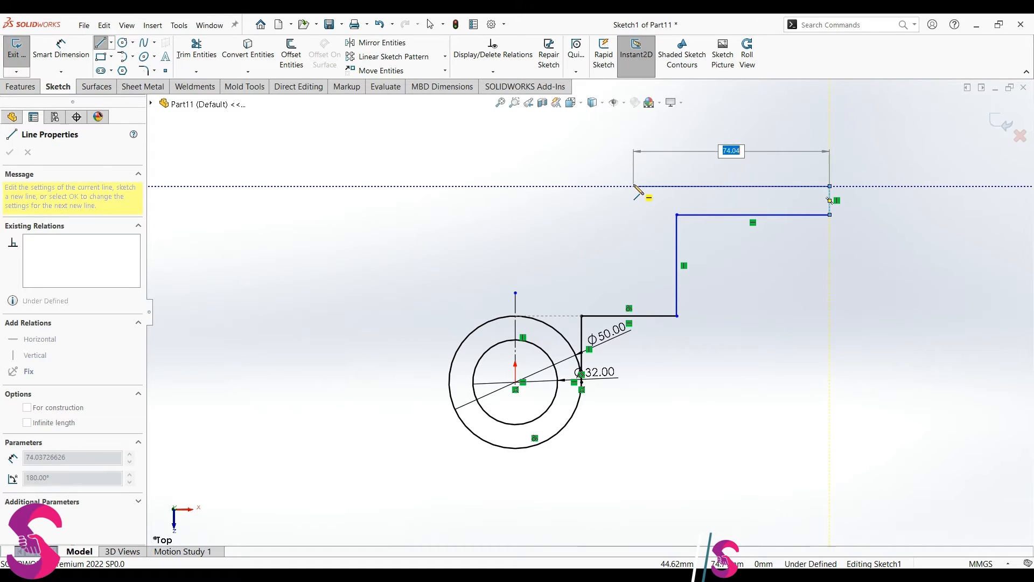
left_click(635, 186)
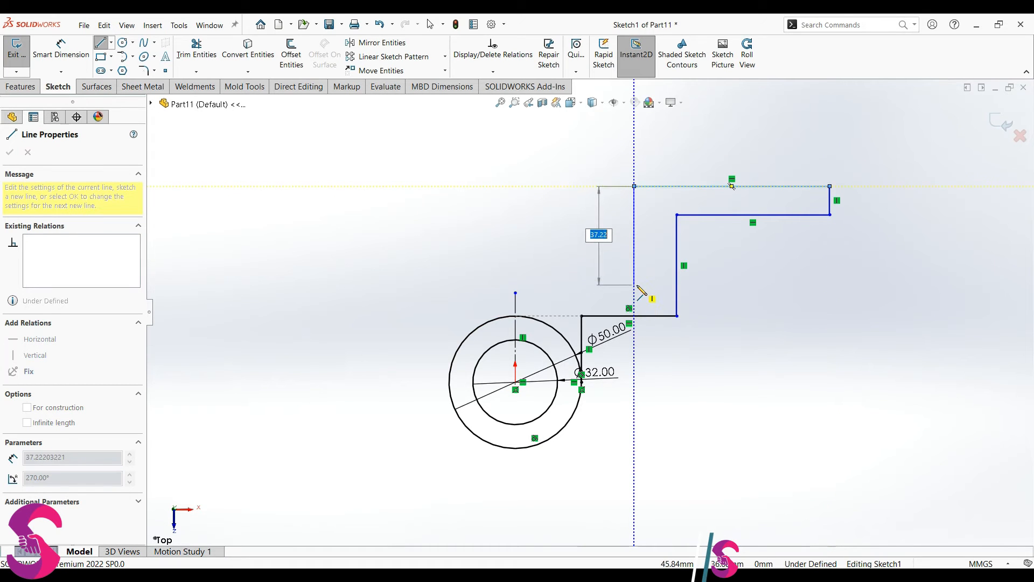
left_click(635, 288)
key("Escape")
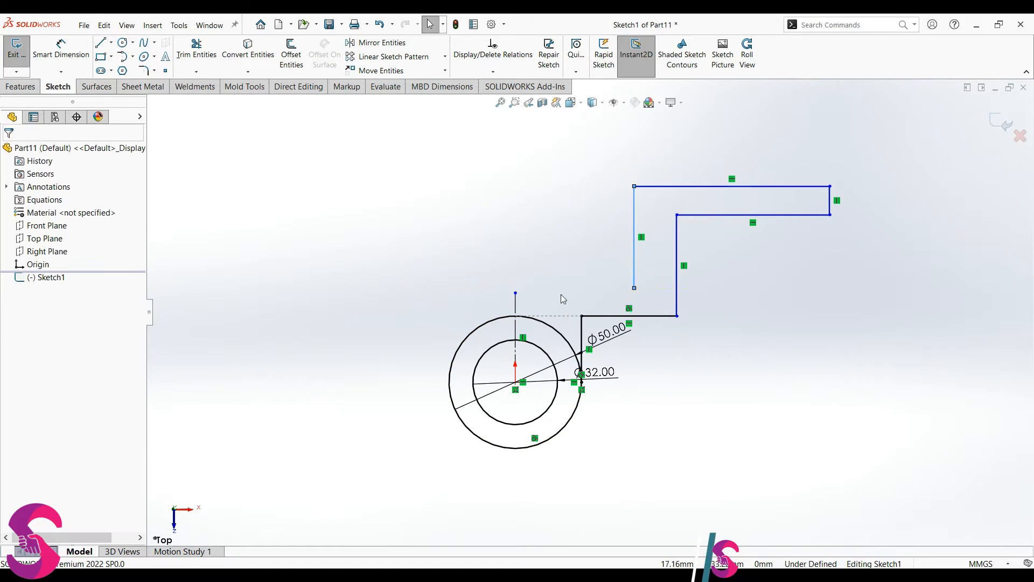
- Dimension the vertical line rising from the lower ledge at 45 mm from the construction line
right_click_drag(710, 383, 694, 335)
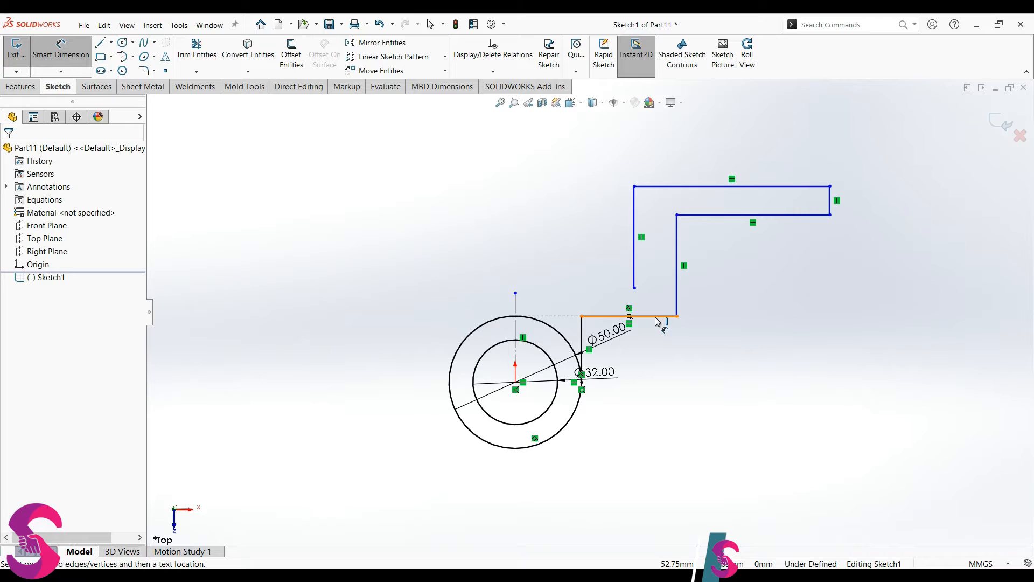
left_click(678, 283)
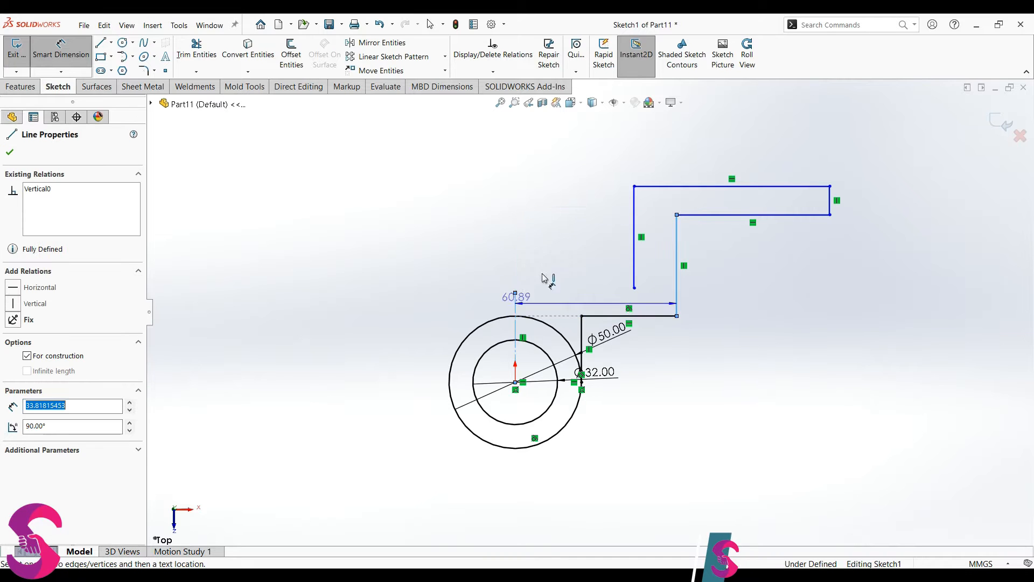
left_click(516, 305)
left_click(556, 252)
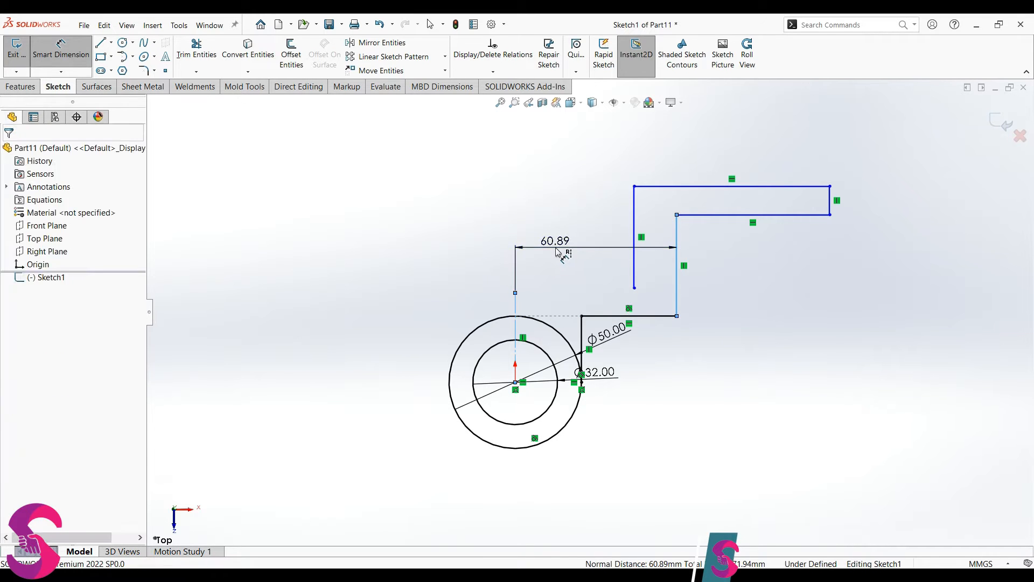
type("45")
key("Return")
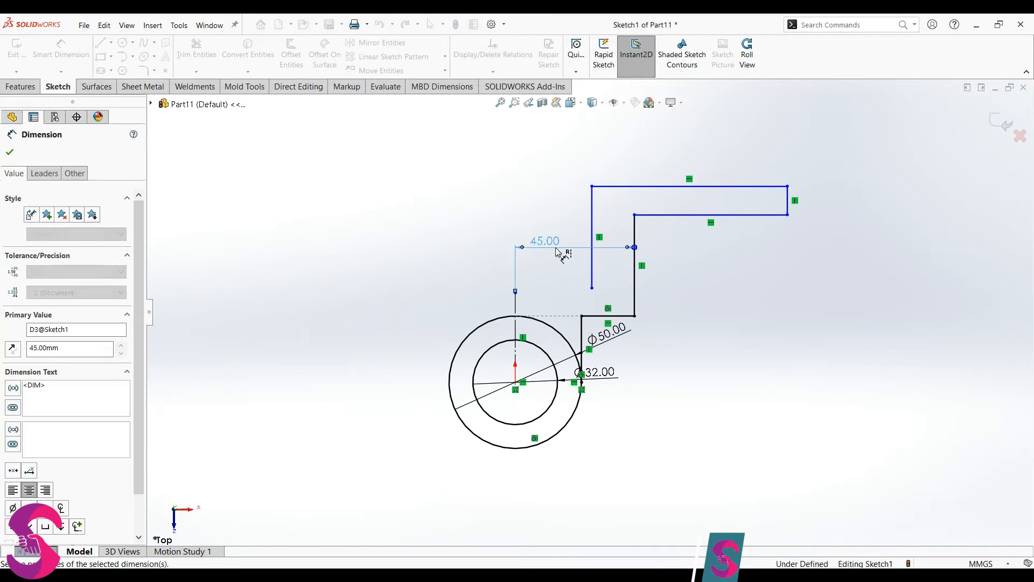
- Dimension the open-ended vertical line at 35 mm from the construction line
left_click(595, 285)
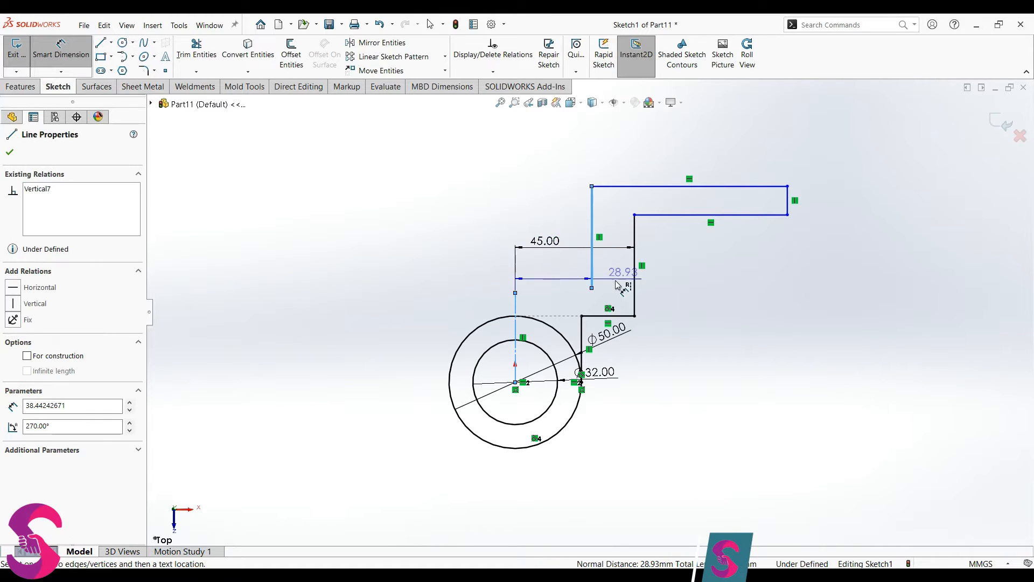
left_click(547, 287)
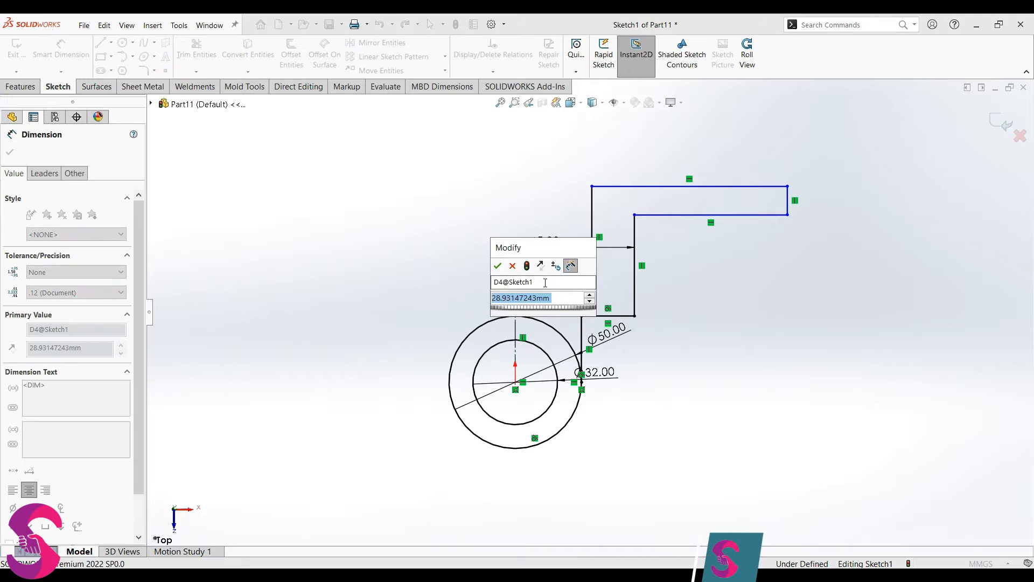
type("35")
key("Return")
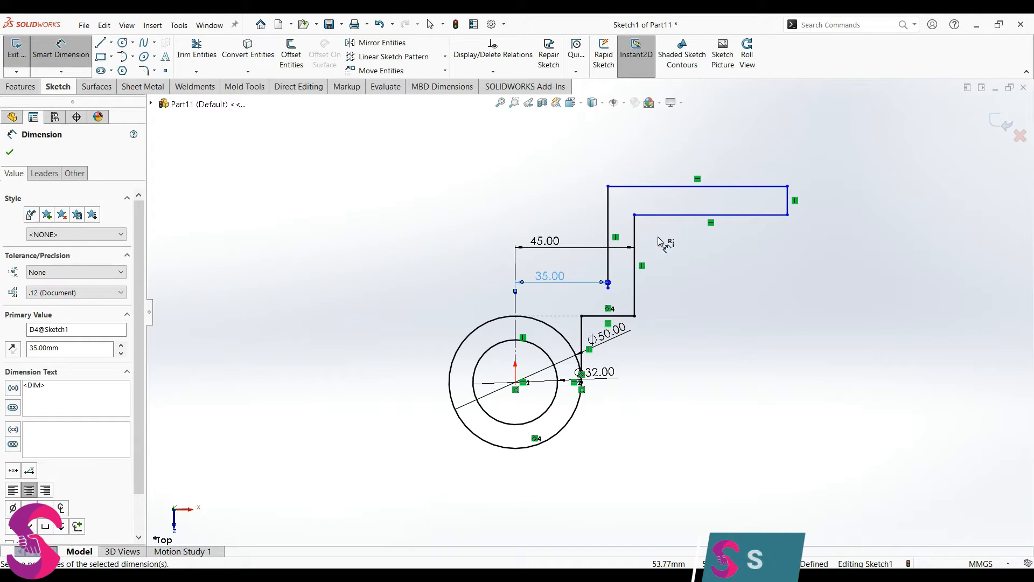
- Dimension the upper flange's top line at 60 mm above the origin
left_click(516, 383)
left_click(677, 186)
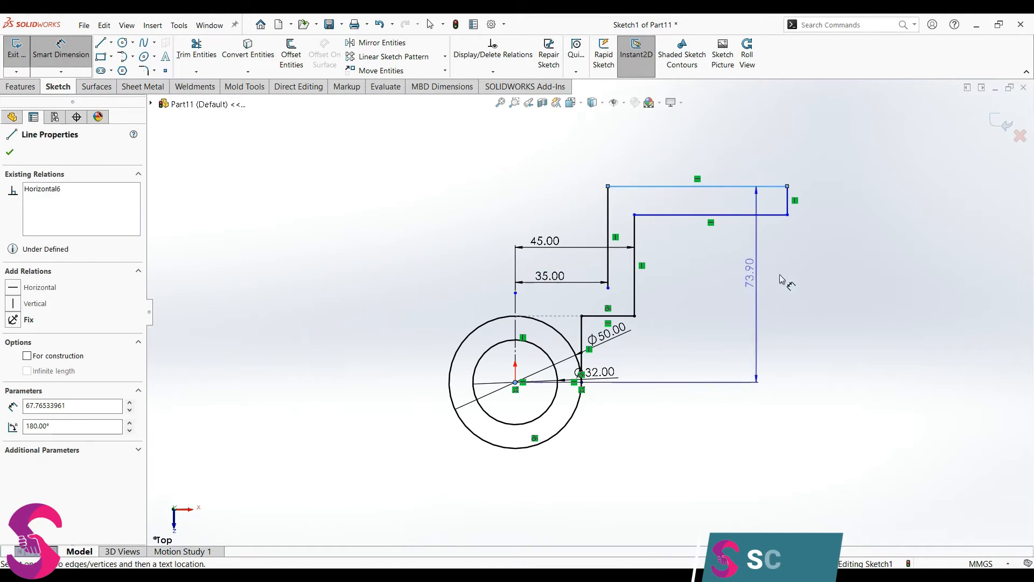
left_click(830, 280)
type("60")
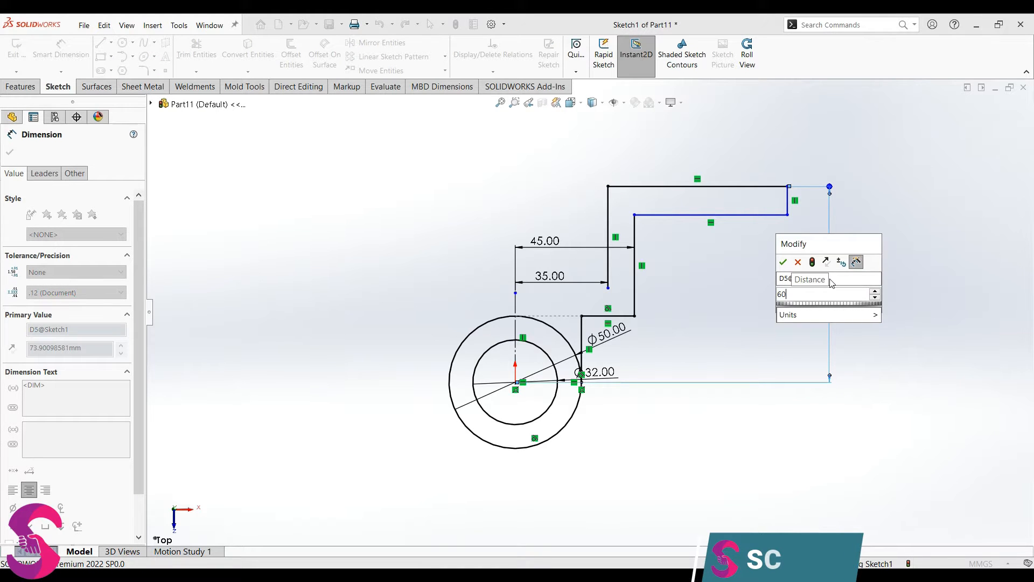
key("Return")
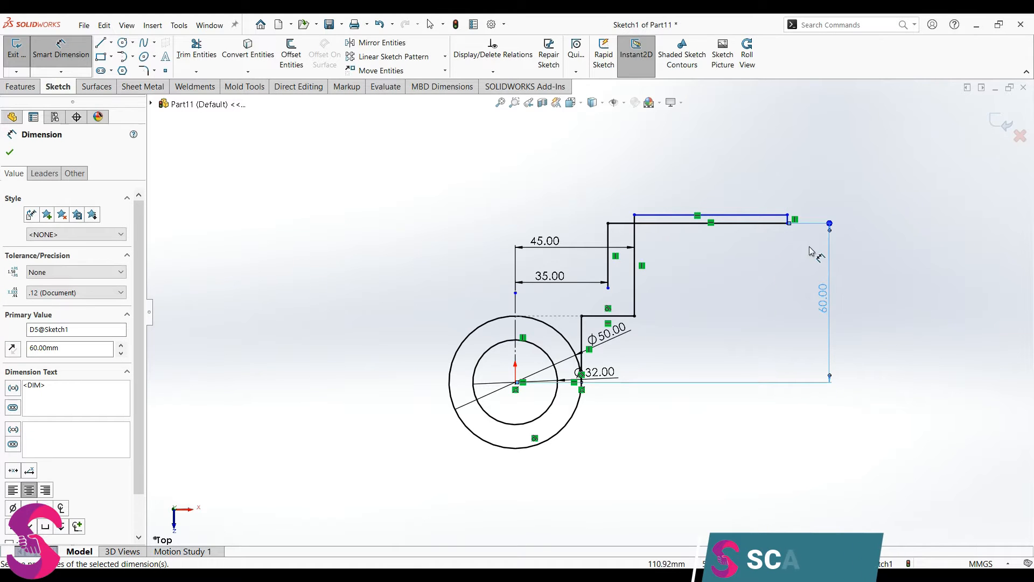
- Move the flange's crossed-over lower line beneath its top line and set the flange's short end line to 10 mm
key("Escape")
left_click_drag(791, 213, 784, 243)
right_click_drag(783, 289, 786, 253)
left_click(783, 235)
left_click(805, 246)
type("10")
key("Return")
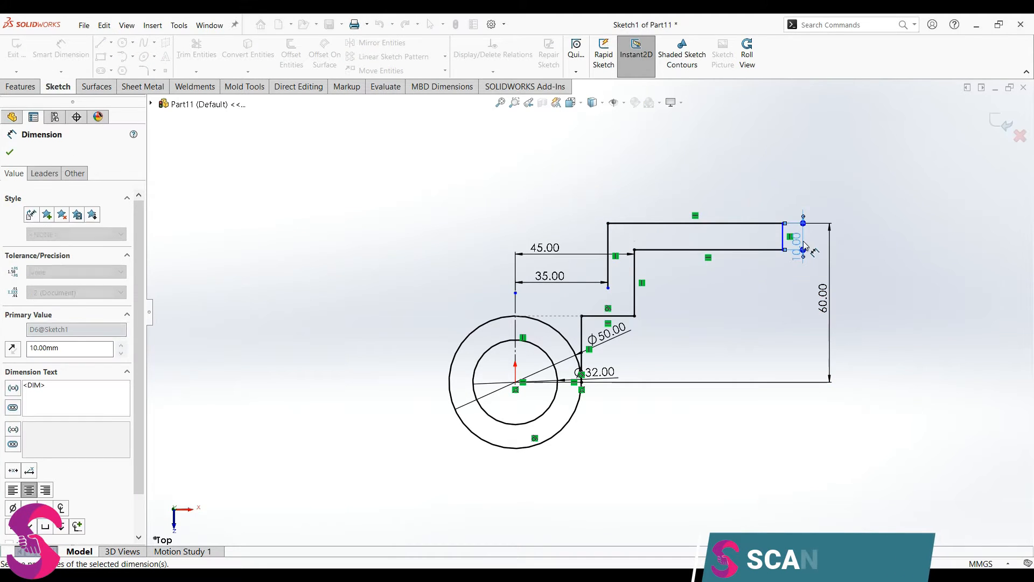
- Dimension the flange's short end line at 75 mm from the construction line
left_click(769, 247)
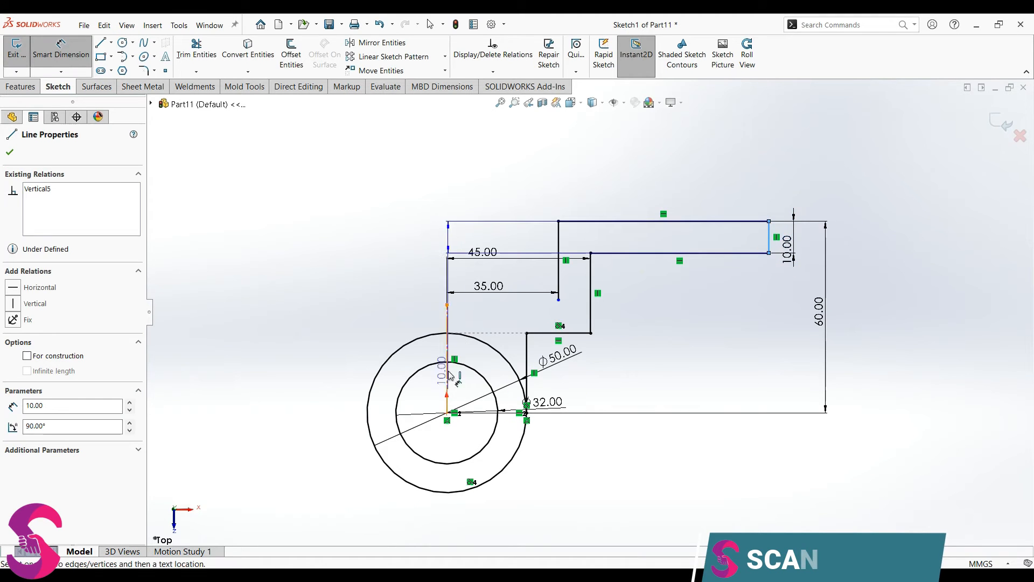
left_click(455, 335)
left_click(488, 195)
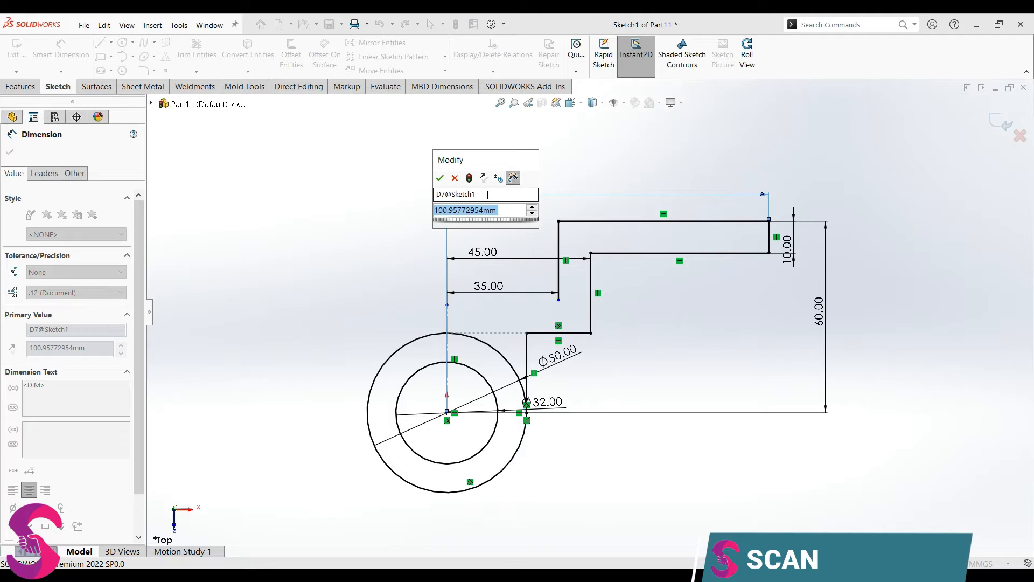
type("75")
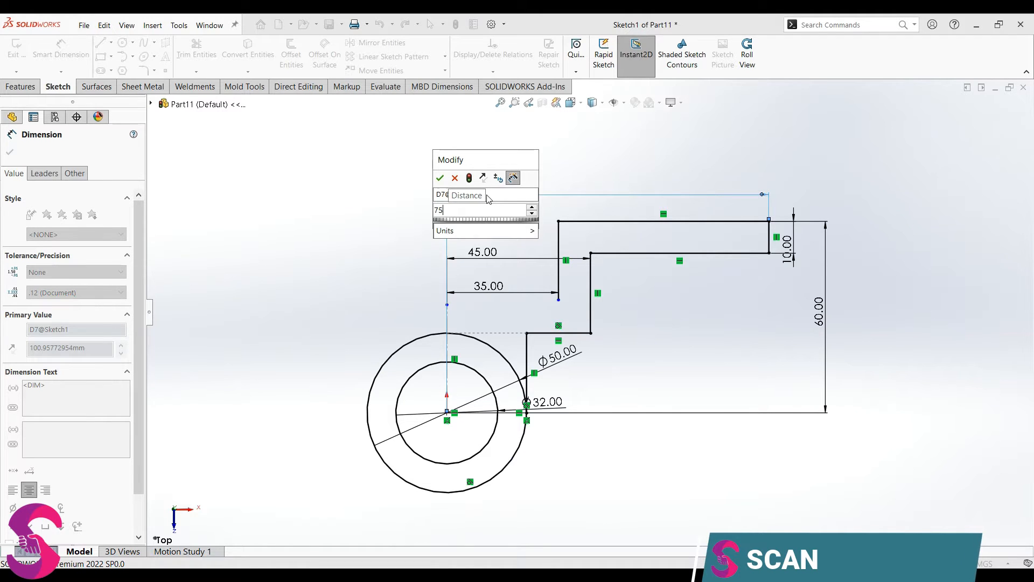
key("Return")
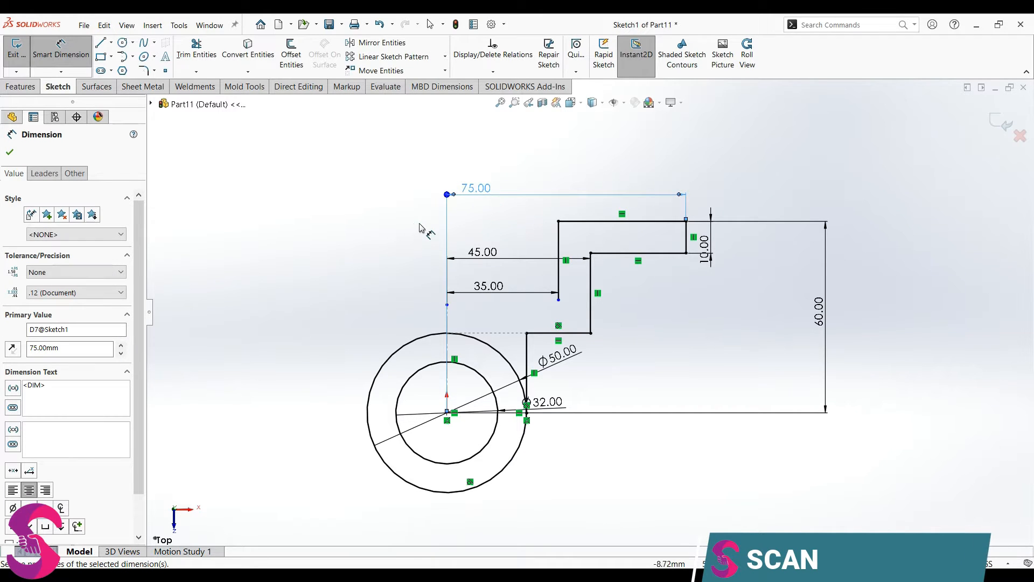
scroll(550, 280, "down", 2)
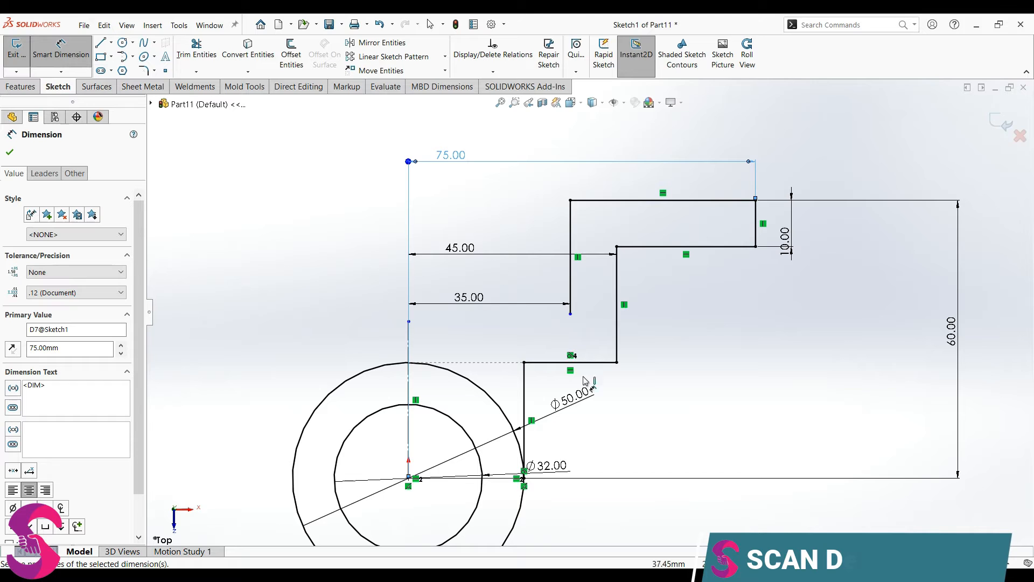
left_click(110, 42)
left_click(120, 57)
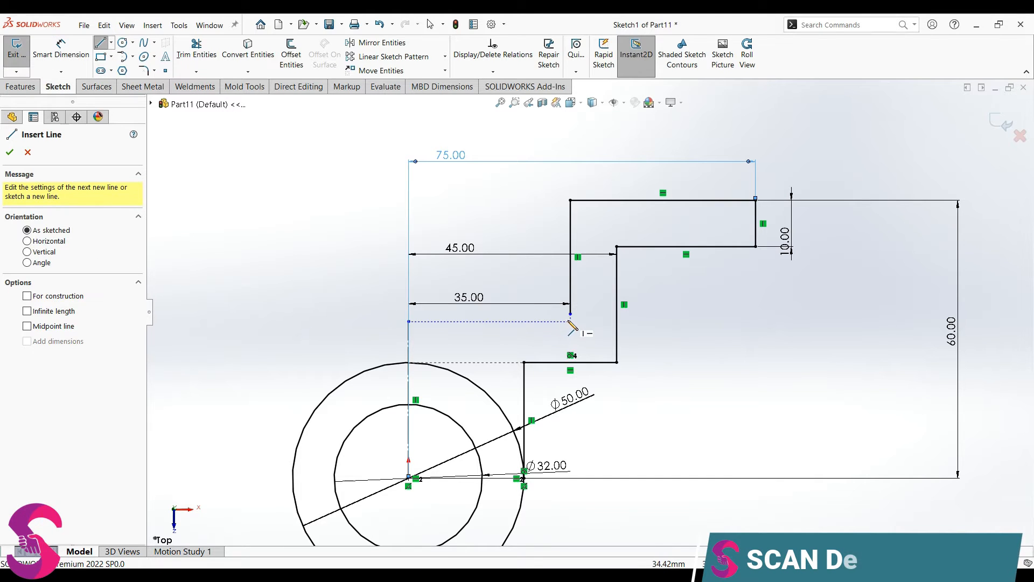
scroll(571, 323, "up", 4)
key("Escape")
- Mirror the stepped outline about the vertical construction line and join the two open ends with a horizontal line
mouse_move(471, 197)
left_mouse_down()
mouse_move(562, 305)
mouse_move(695, 406)
left_mouse_up()
left_click(382, 43)
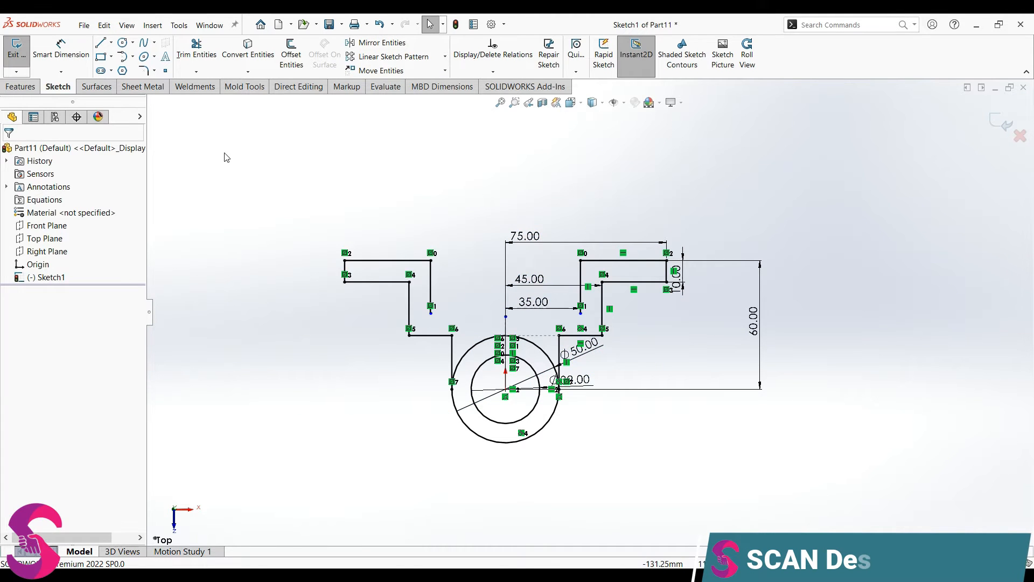
left_click(100, 42)
left_click(431, 313)
left_click(581, 313)
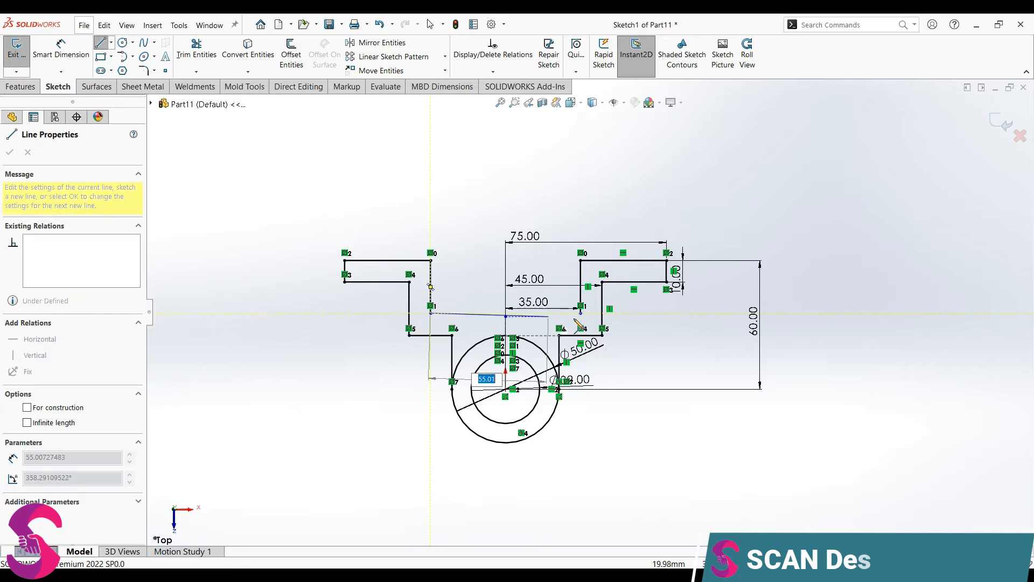
key("Escape")
key("Escape")
- Dimension the new horizontal connecting line at 10 mm from the lower ledge line
right_click_drag(663, 371, 654, 270)
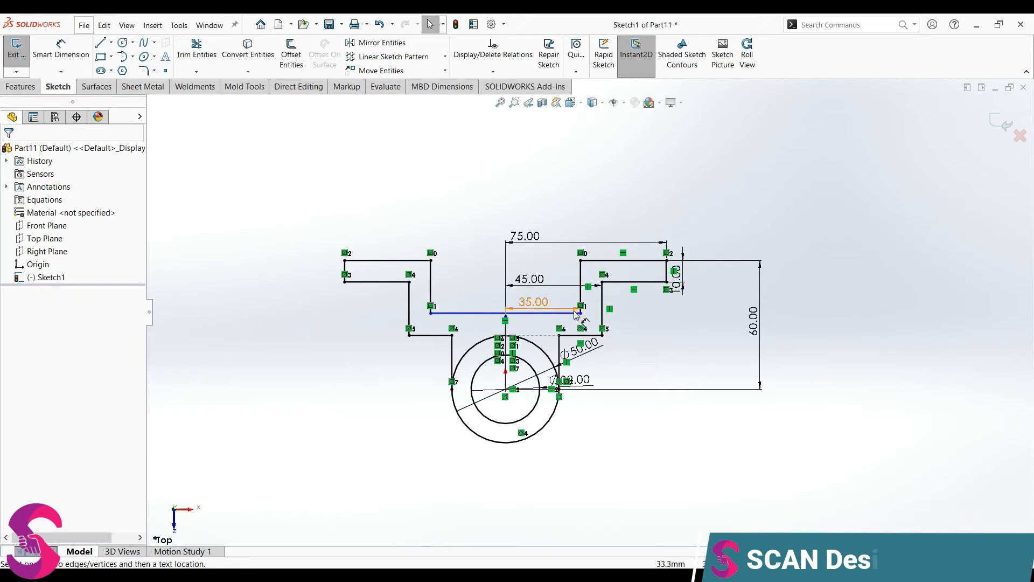
left_click(574, 314)
left_click(581, 335)
left_click(647, 323)
type("10")
key("Return")
scroll(604, 316, "down", 4)
scroll(498, 321, "up", 2)
scroll(499, 325, "up", 2)
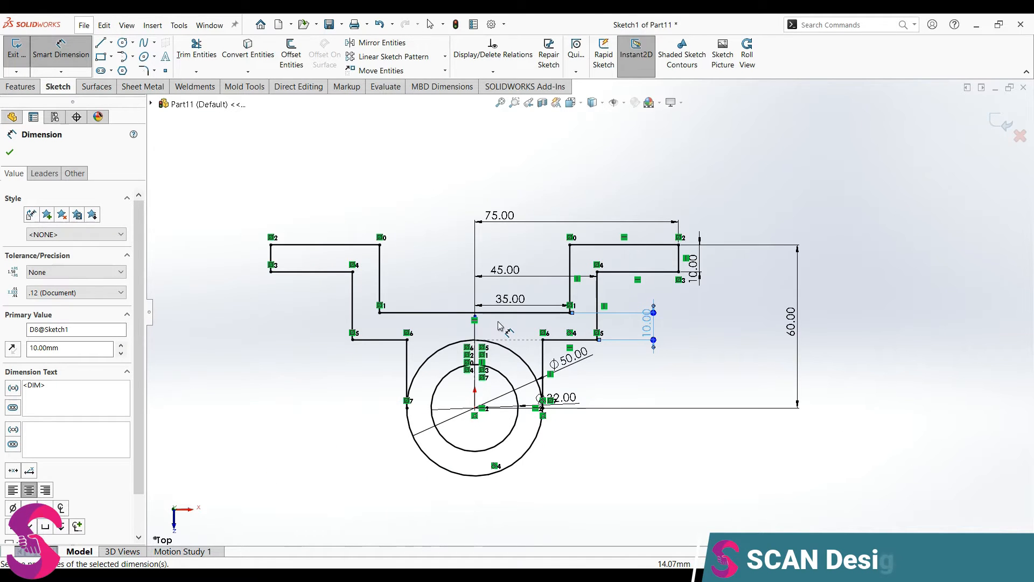
- Sketch a stepped line chain from the right flange's underside: about 45 mm down, inward to the ledge's side line, and about 46 mm down
scroll(499, 325, "up", 2)
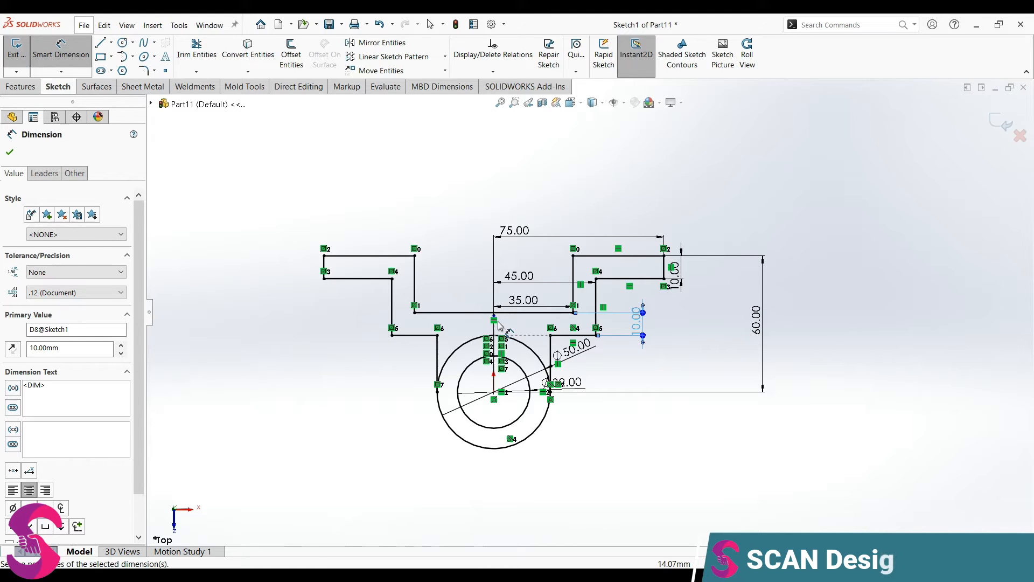
scroll(517, 324, "up", 3)
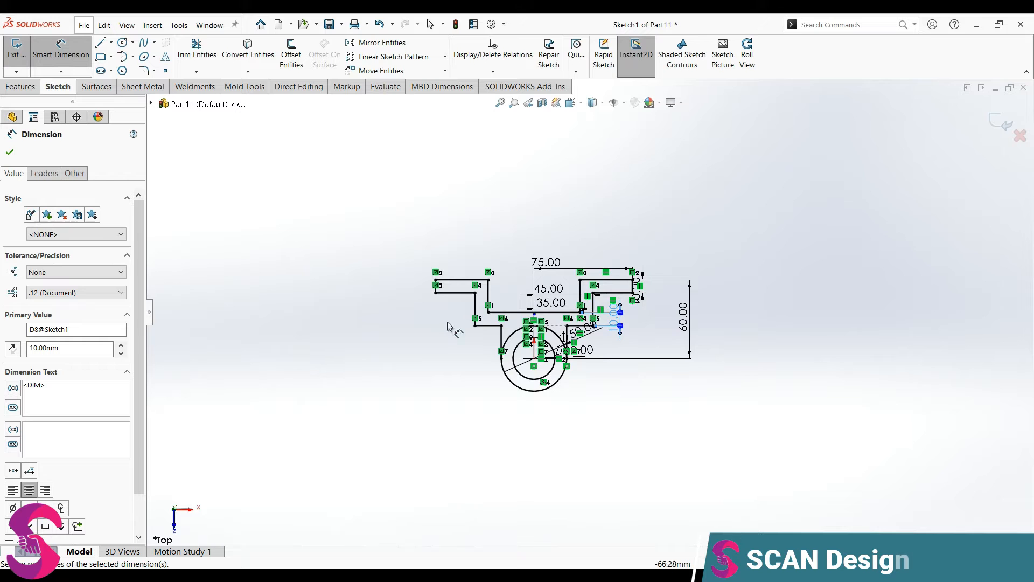
left_click(101, 43)
scroll(601, 323, "down", 5)
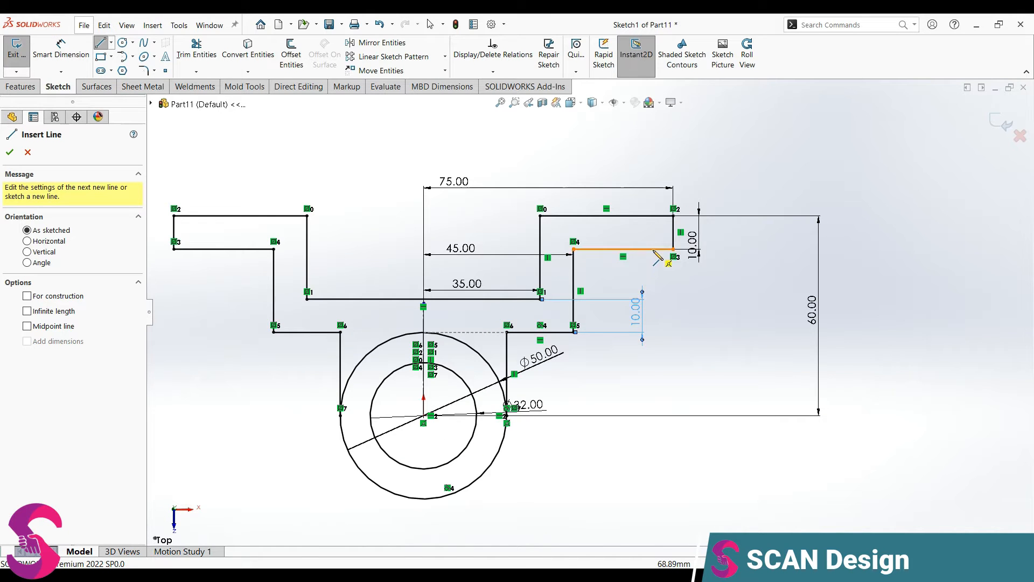
left_click(624, 249)
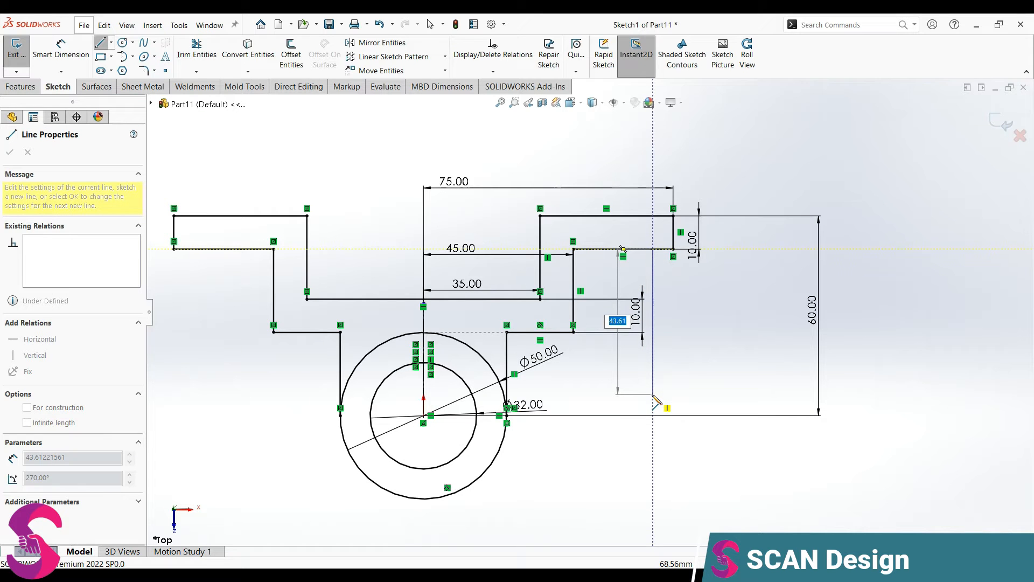
left_click(653, 399)
left_click(573, 398)
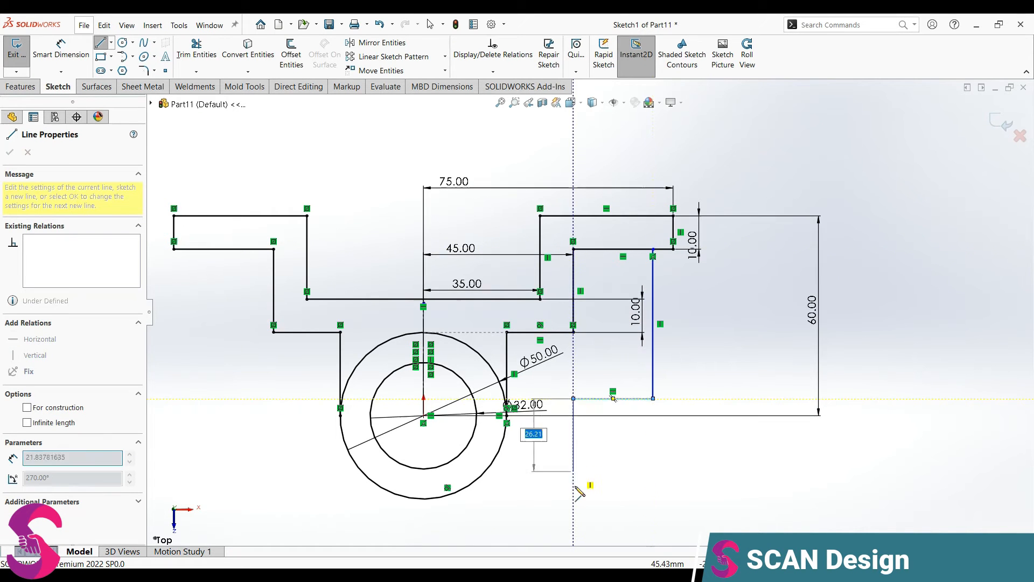
scroll(576, 482, "up", 2)
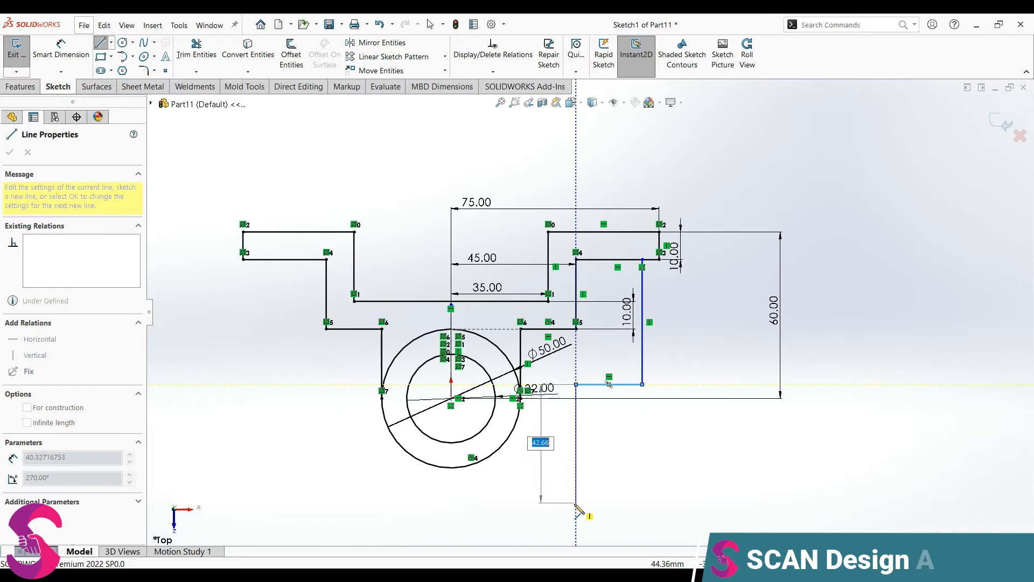
left_click(576, 513)
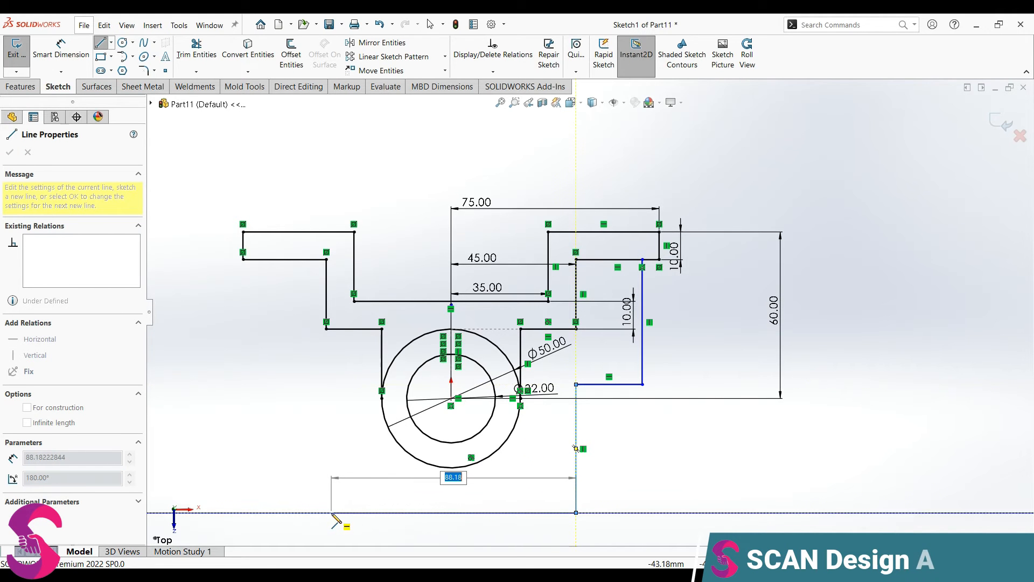
- Continue the chain with a bottom line about 88 mm long and a matching stepped left side ending on the left flange's underside
left_click(331, 512)
left_click(332, 384)
left_click(270, 384)
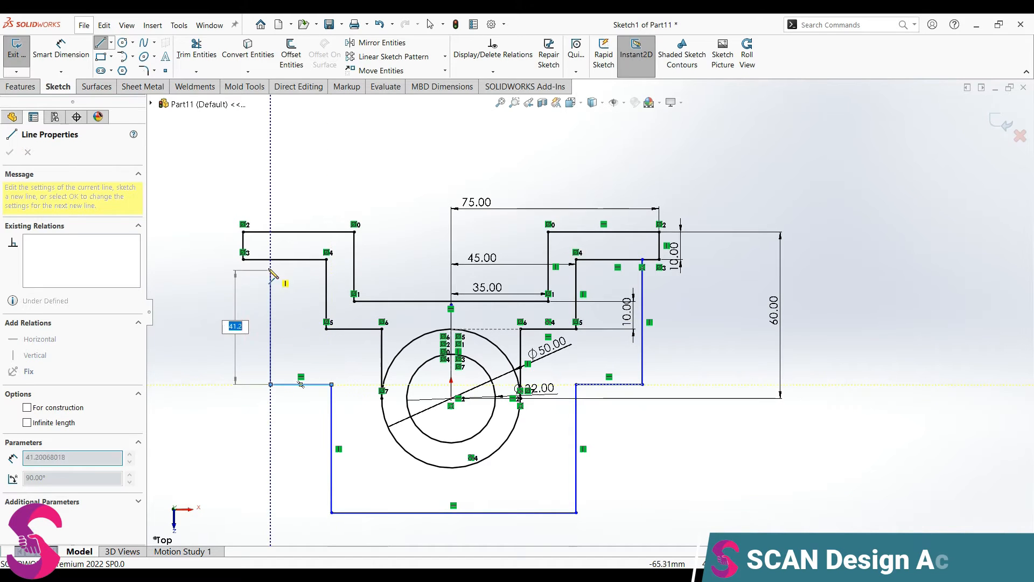
left_click(270, 260)
key("Escape")
- Make the two outer vertical lines equal and the two short horizontal step lines equal
left_click(272, 360)
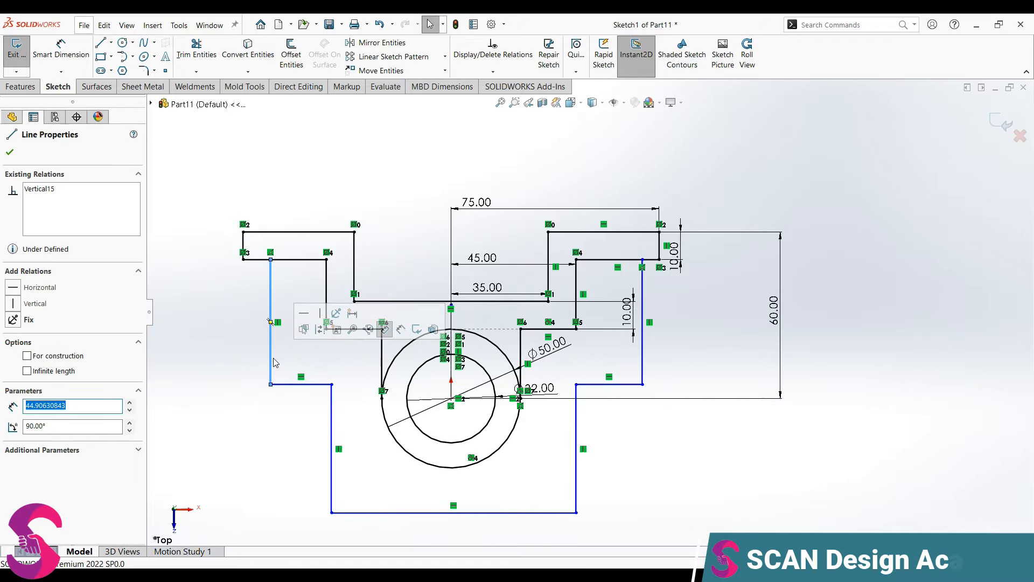
left_click(642, 372, "ctrl")
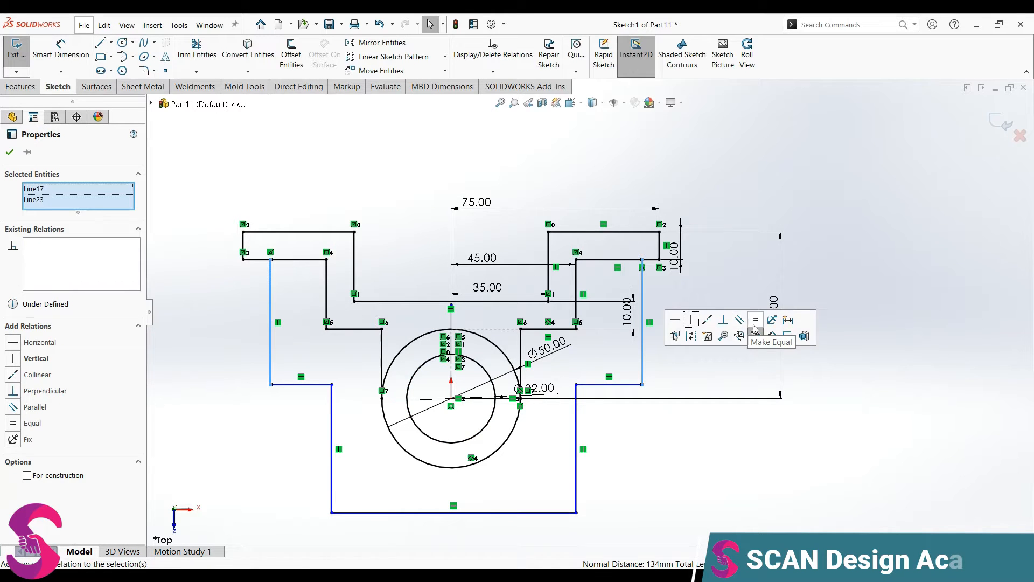
left_click(754, 335)
left_click(316, 384)
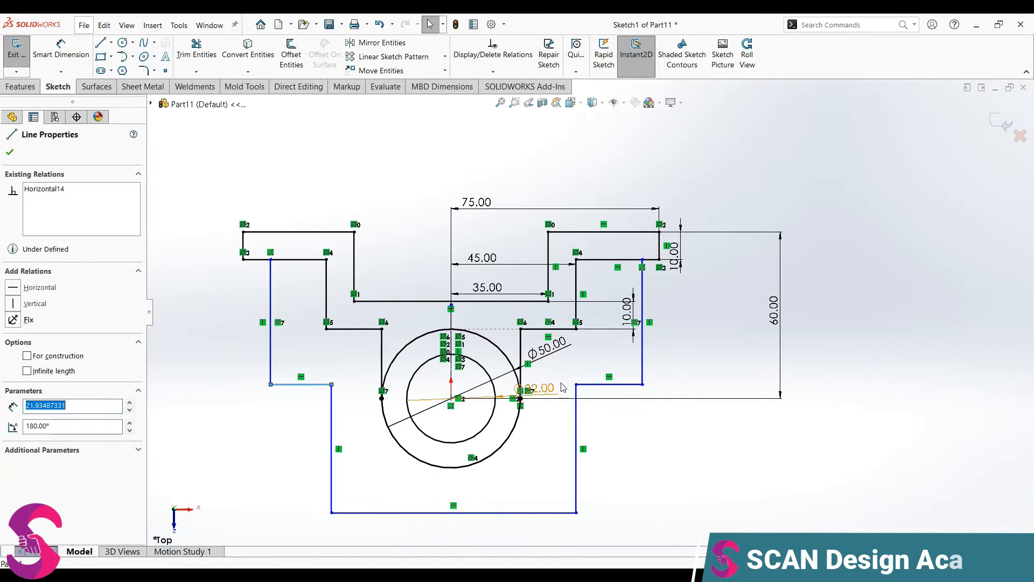
left_click(609, 385, "ctrl")
left_click(736, 337)
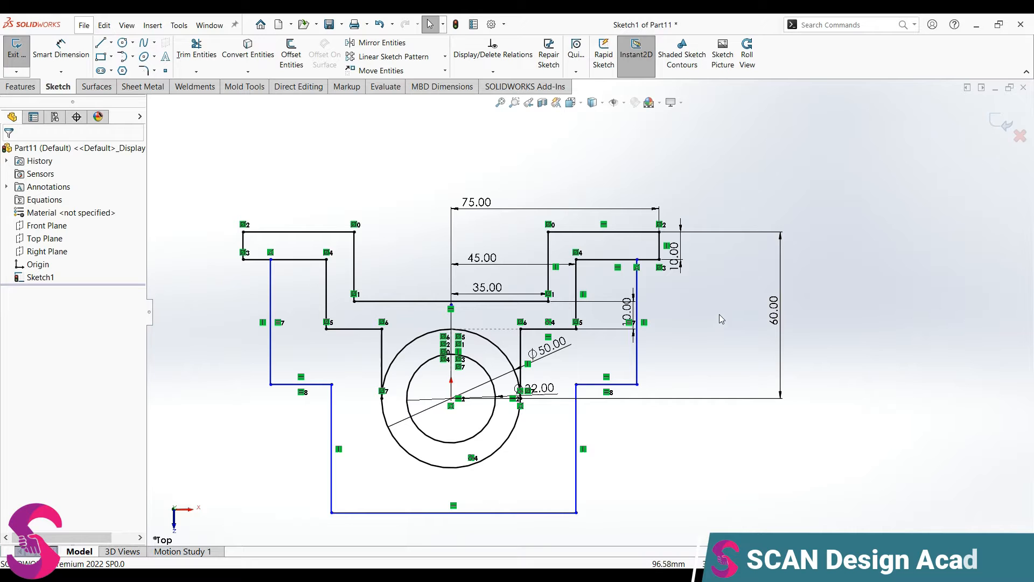
- Dimension the right outer vertical line at 6 mm from the flange's short end line
right_click_drag(707, 372, 697, 324)
left_click(637, 279)
left_click(659, 249)
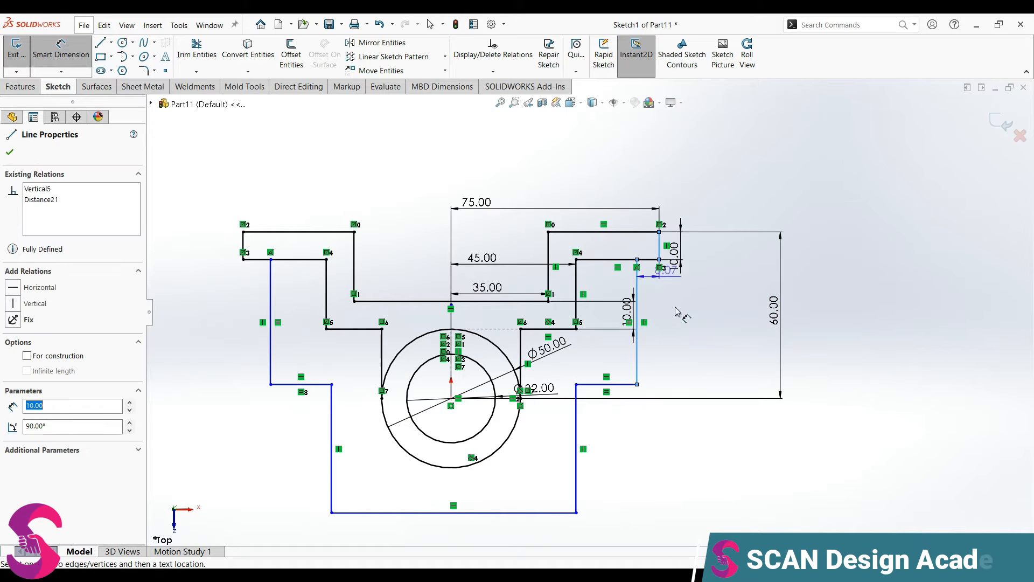
left_click(682, 322)
type("6")
key("Return")
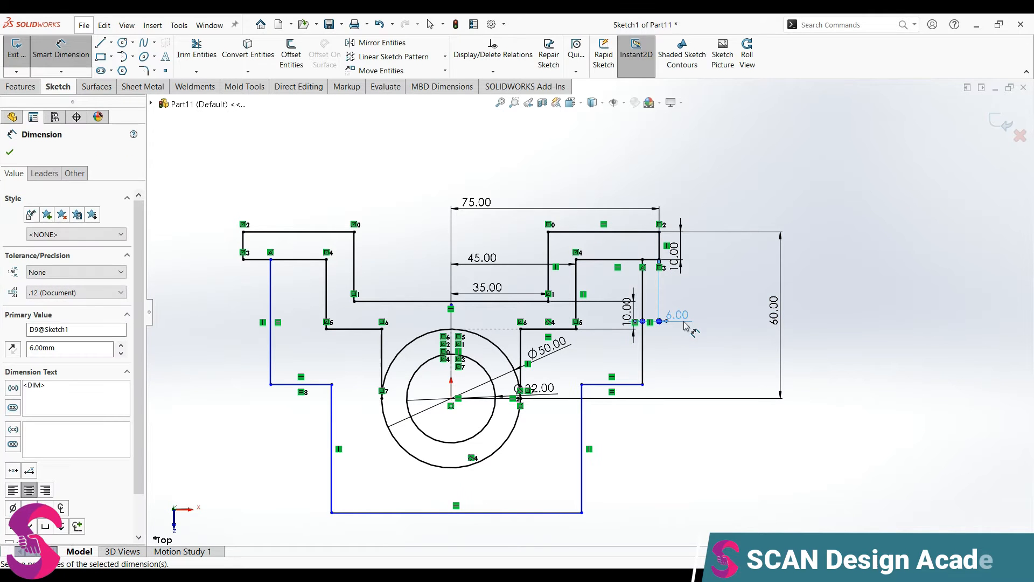
- Dimension the right outer vertical line's length at 38 mm
scroll(614, 413, "down", 2)
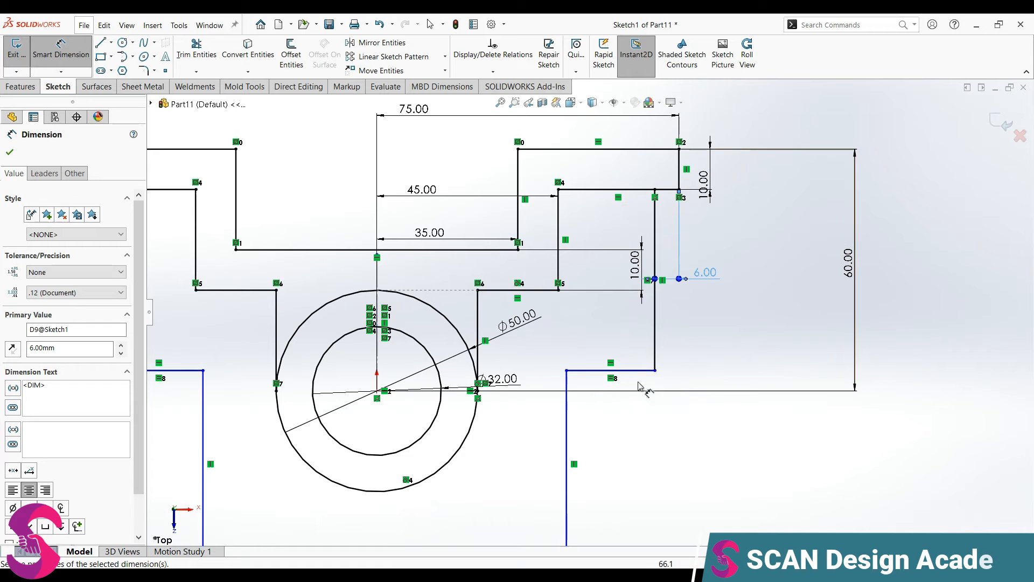
left_click(655, 335)
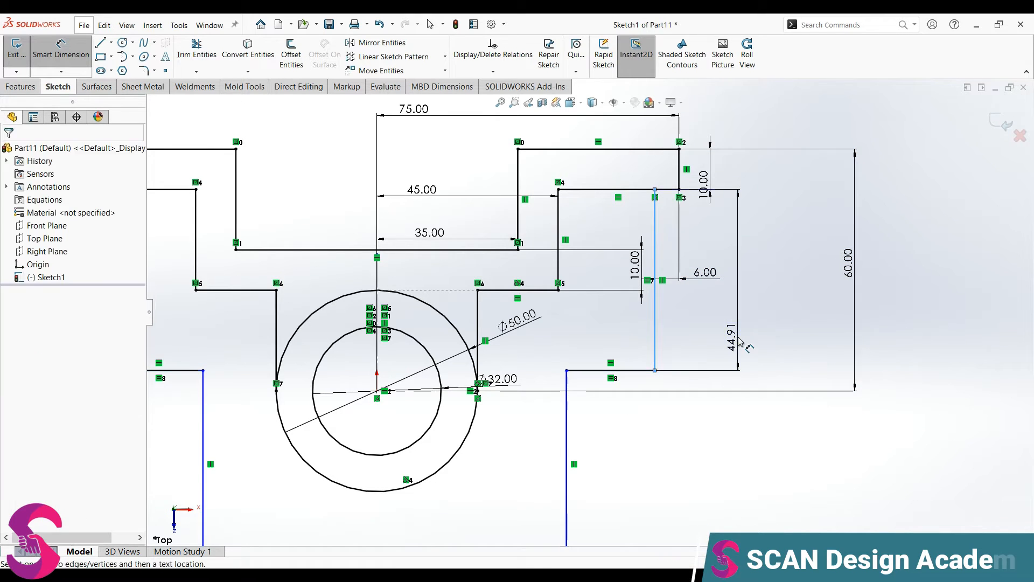
left_click(739, 339)
type("38")
key("Return")
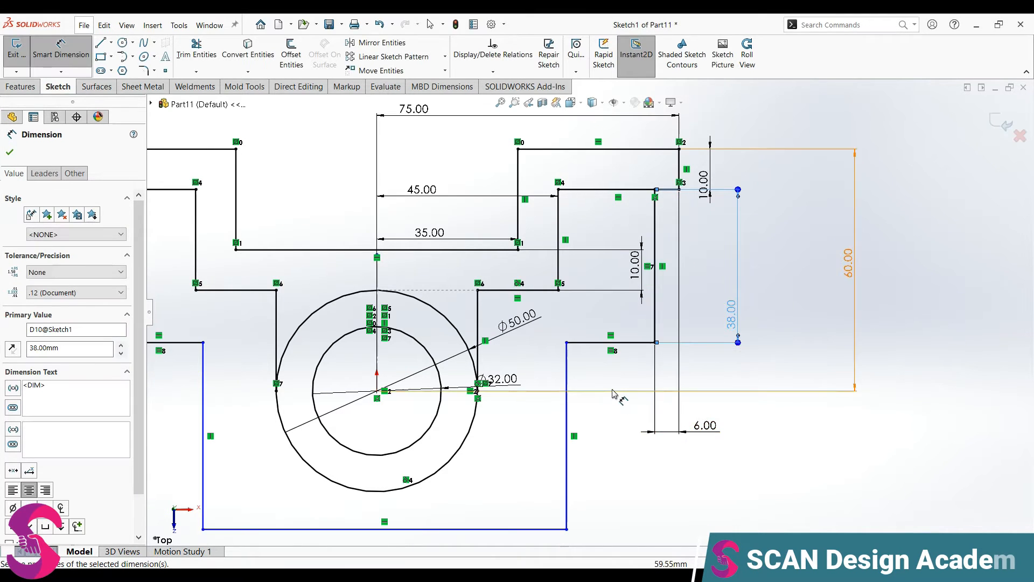
scroll(612, 398, "up", 2)
scroll(564, 466, "up", 1)
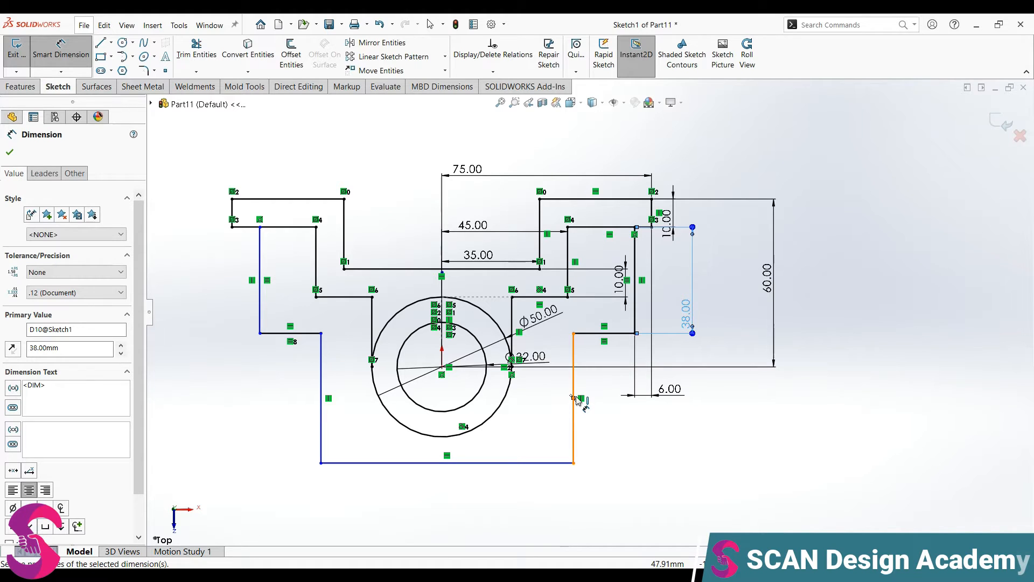
key("Escape")
key("Escape")
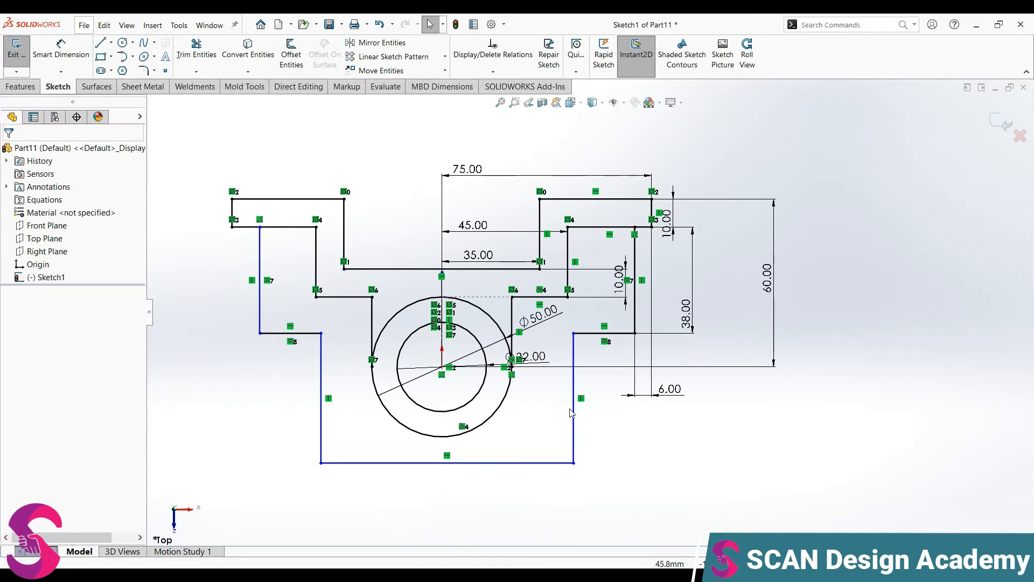
- Make the right lower vertical line collinear with the stepped outline's vertical line above it
left_click(574, 399)
left_click(569, 263, "ctrl")
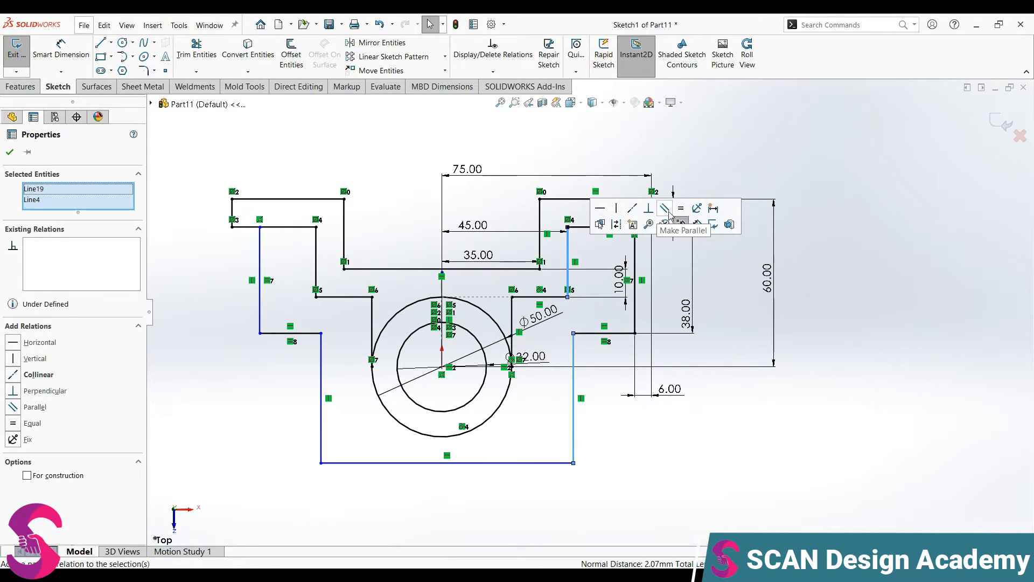
left_click(632, 208)
key("Escape")
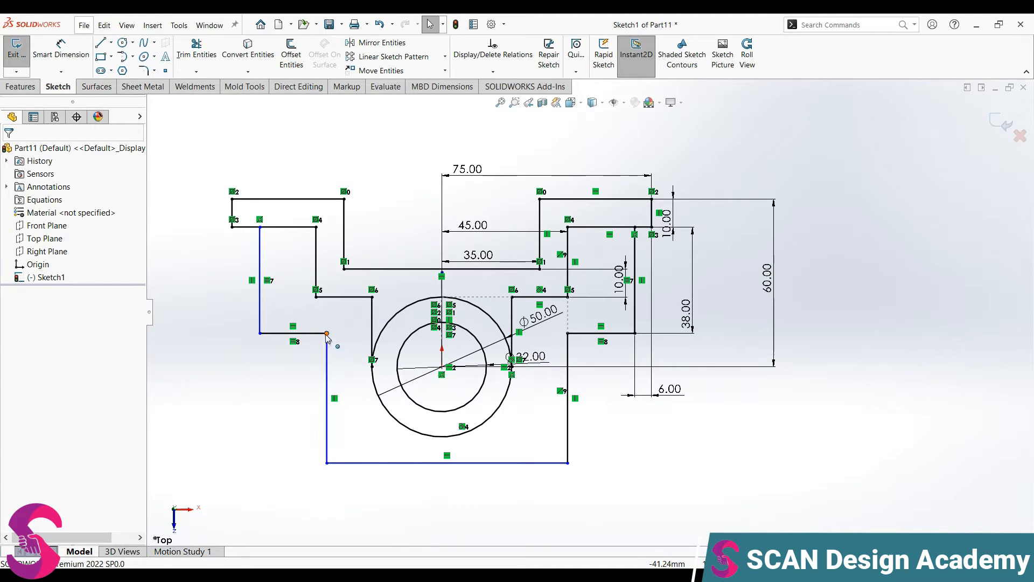
- Shift the left lower vertical line outward and make it collinear with the left stepped outline's vertical line above it
left_click_drag(330, 347, 316, 345)
left_click(313, 351)
left_click(316, 285, "ctrl")
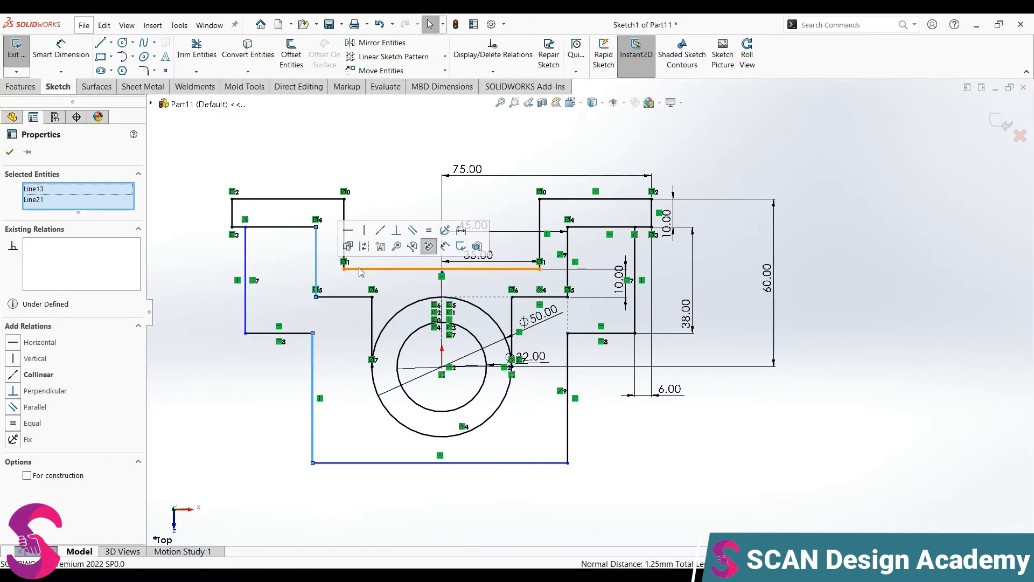
left_click(382, 234)
left_click(250, 358)
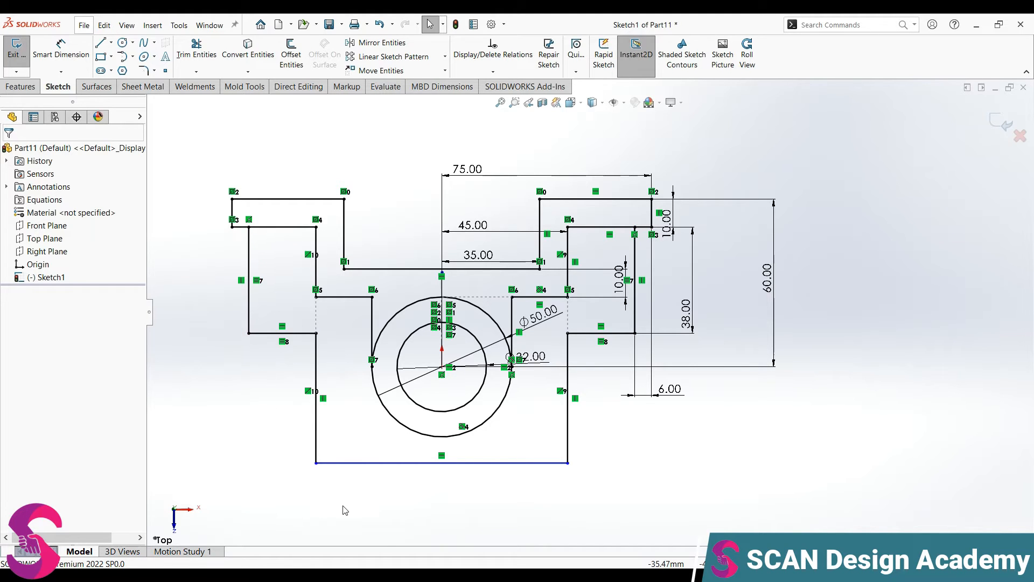
- Dimension the right lower vertical line's length at 40 mm
key("d")
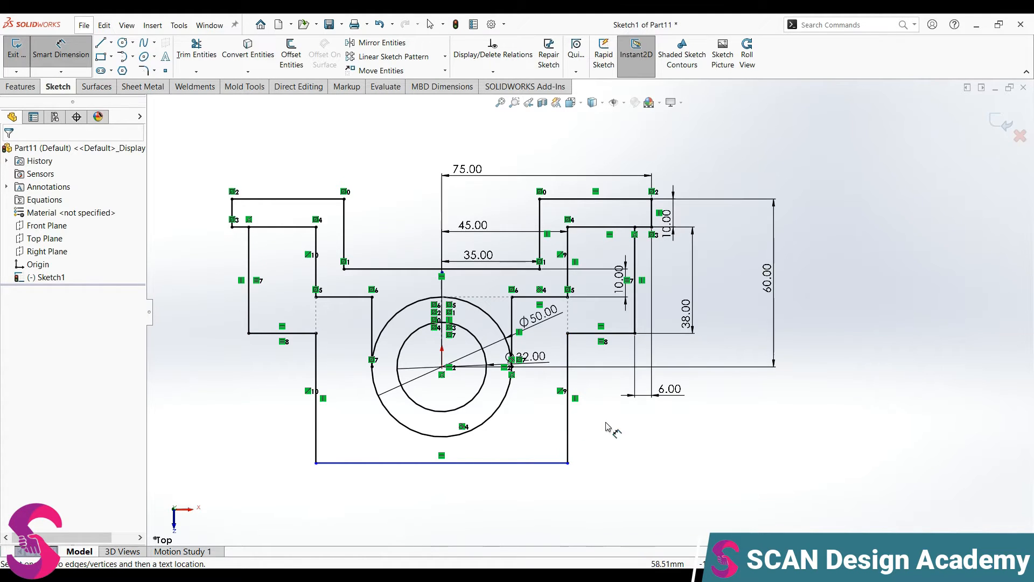
left_click(568, 426)
left_click(622, 431)
type("40")
key("Return")
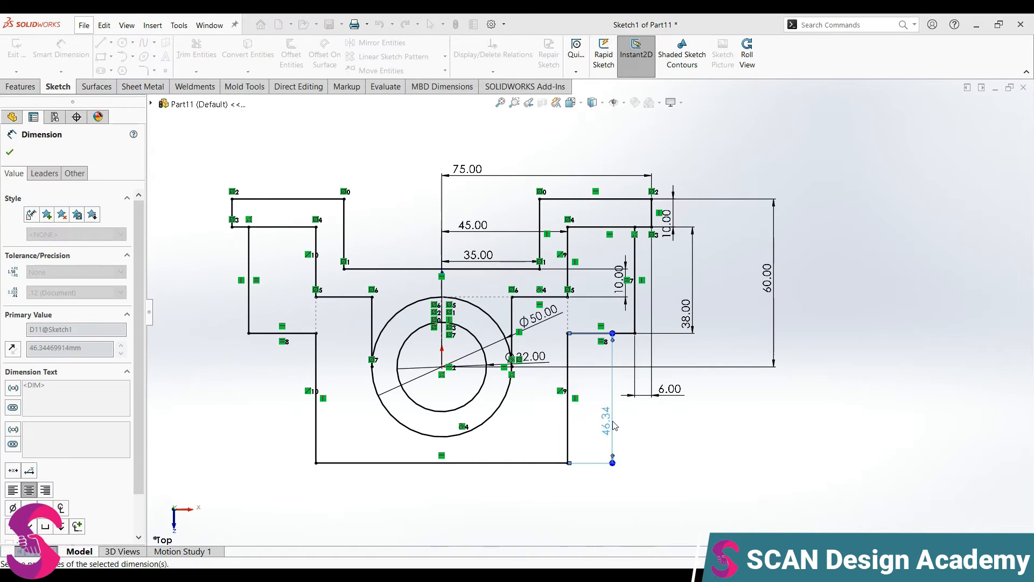
key("Escape")
- Add 6 mm sketch fillets to the two inner corners beneath the left and right flanges
scroll(639, 216, "down", 3)
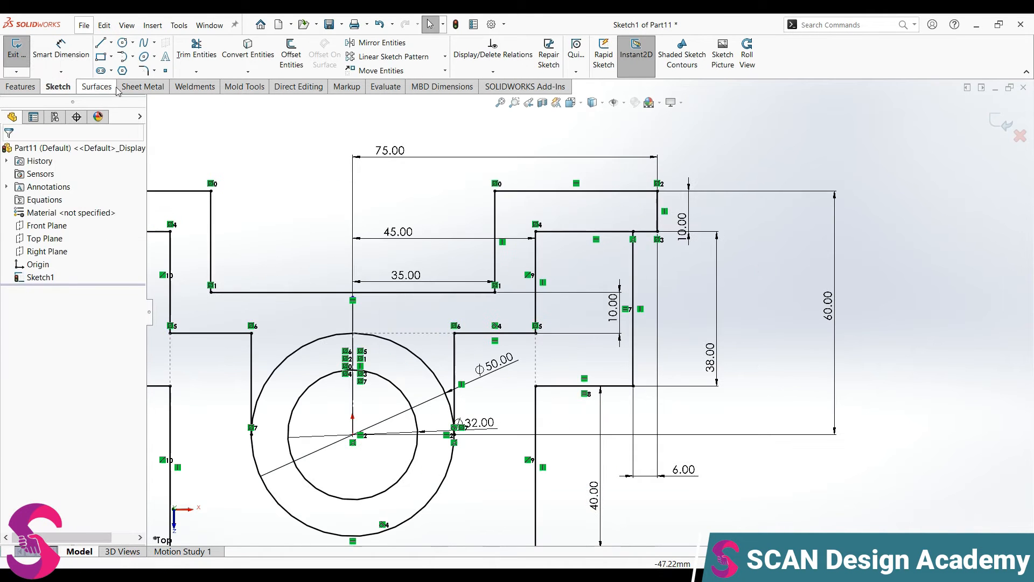
left_click(143, 71)
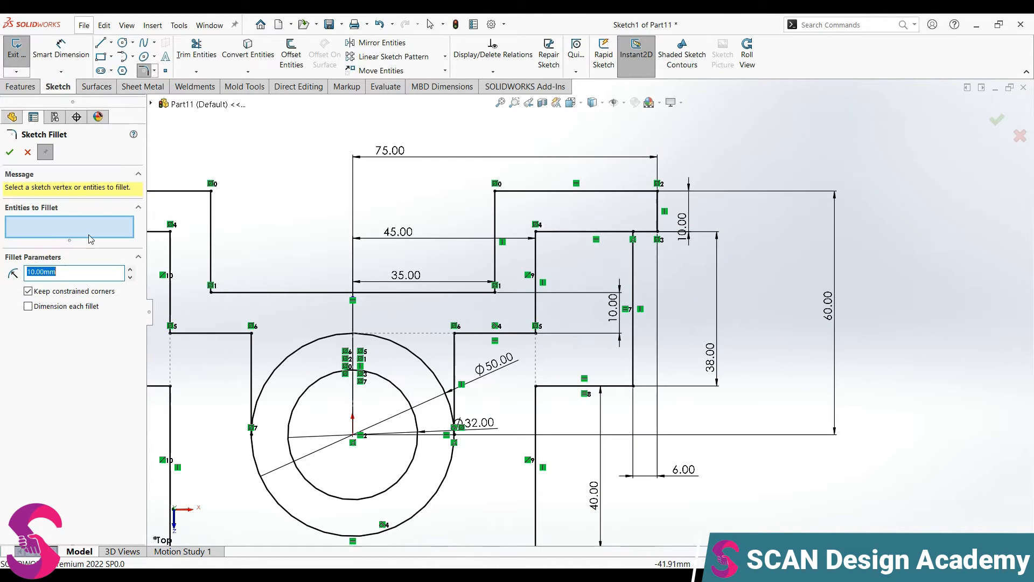
left_click(538, 234)
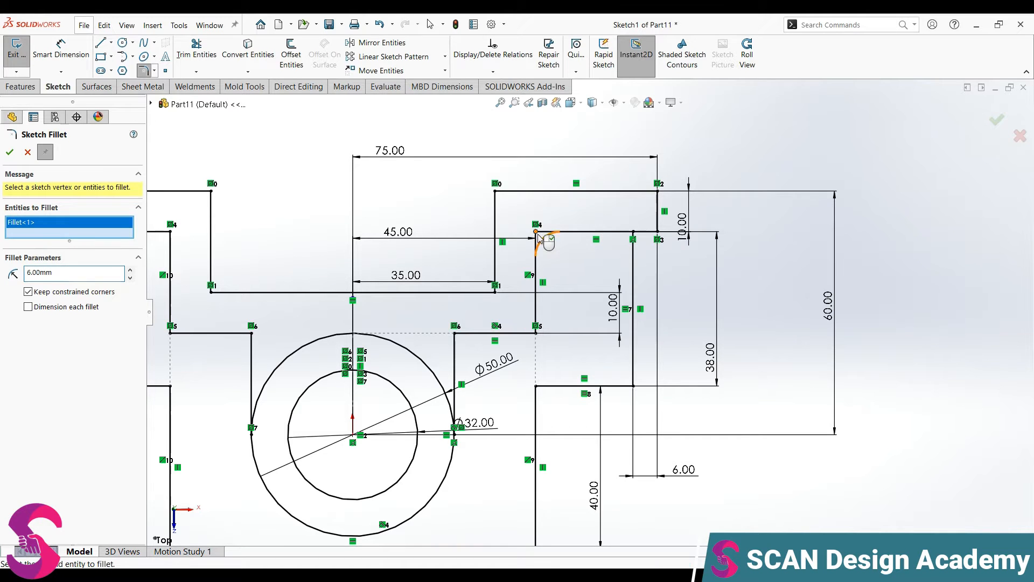
scroll(391, 278, "up", 2)
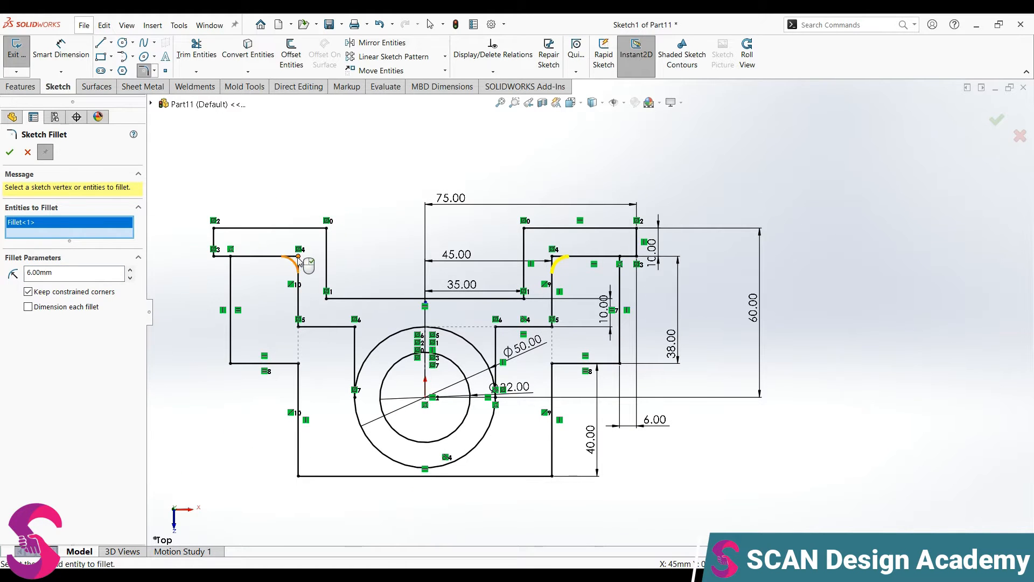
left_click(299, 258)
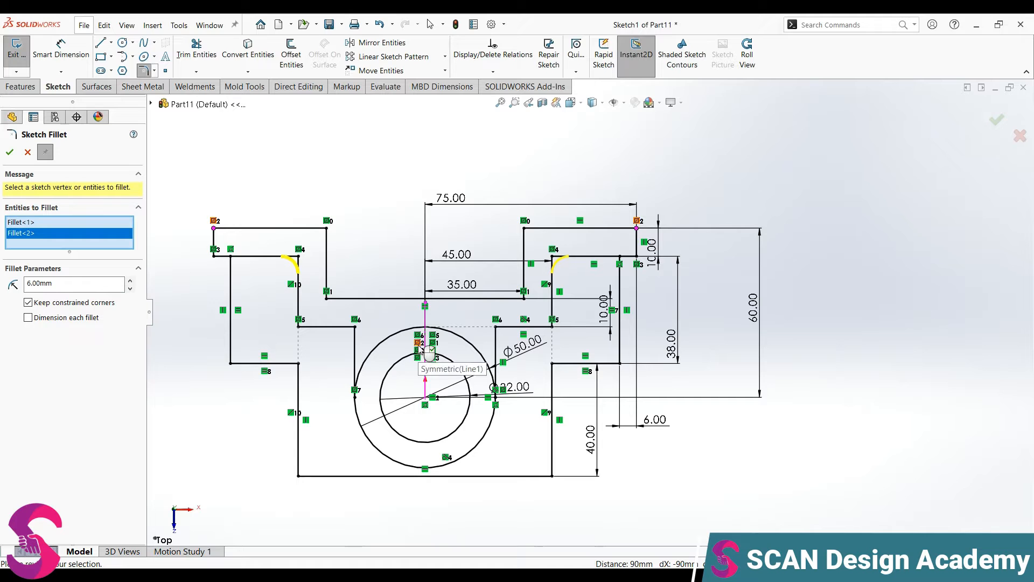
left_click(9, 152)
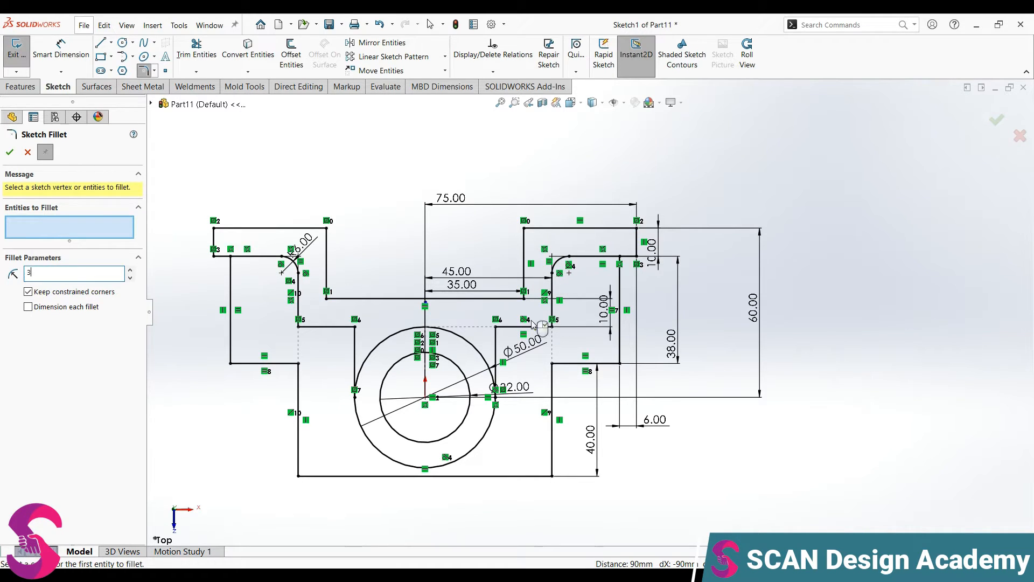
- Add 3 mm sketch fillets where the left and right ledge lines meet the vertical lines running to the circular boss
left_click(497, 327)
left_click(354, 328)
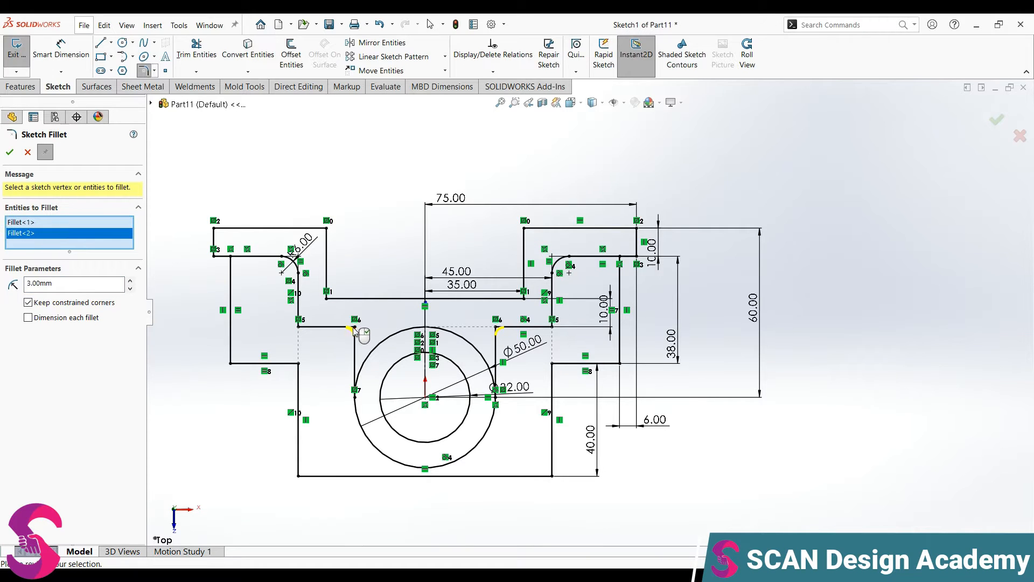
left_click(9, 152)
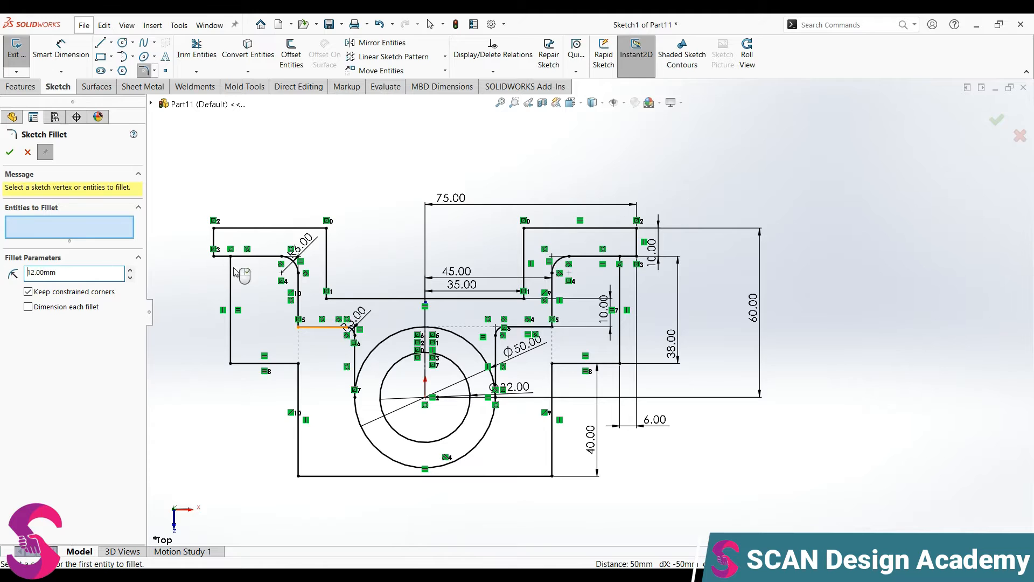
- Add 12 mm sketch fillets to the two lower corners where the left and right ledge lines meet the lower vertical lines
left_click(554, 366)
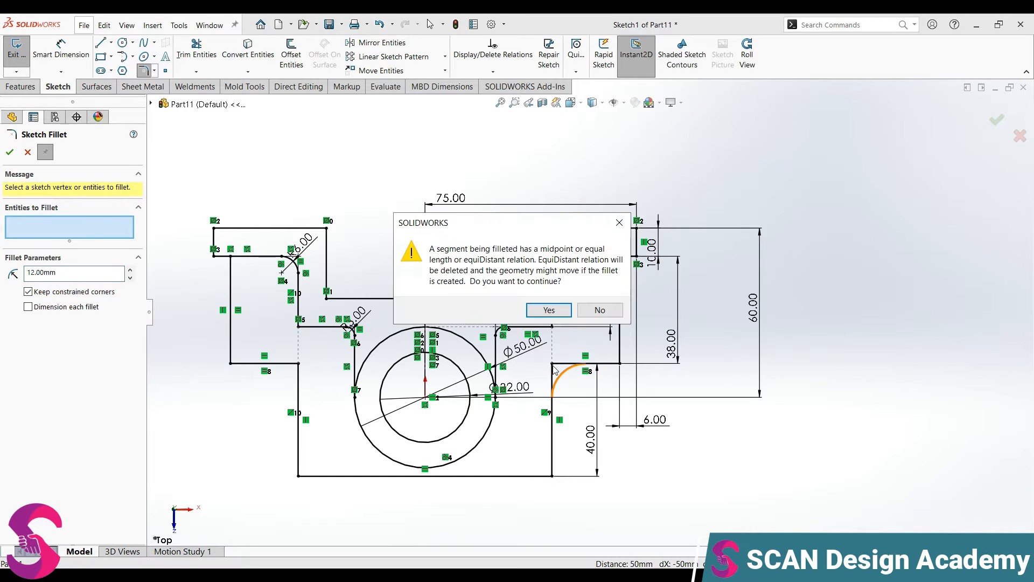
left_click(528, 312)
left_click(297, 363)
left_click(529, 311)
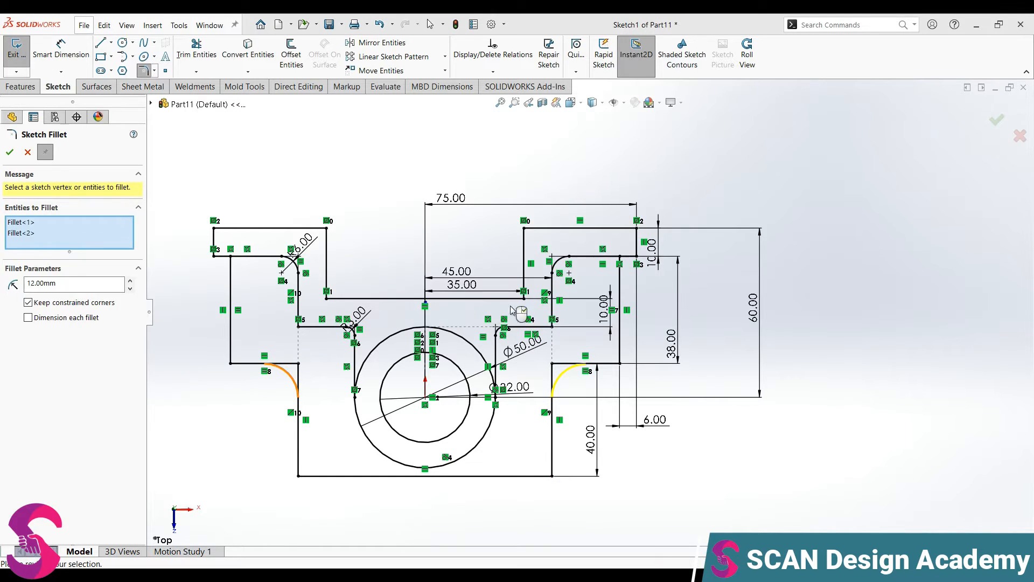
left_click(9, 153)
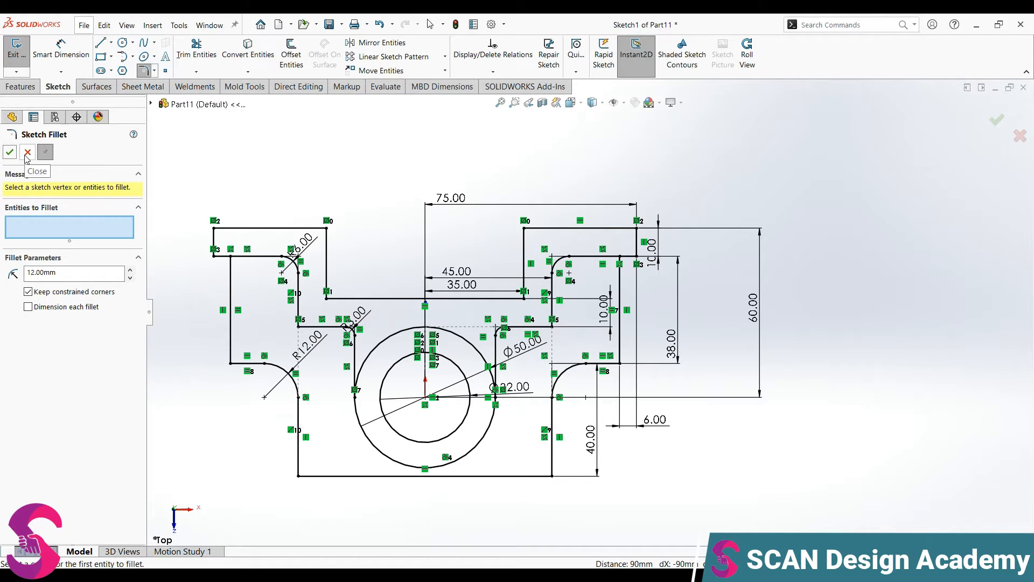
left_click(27, 153)
- Try trimming the left and right flange underside lines between the 6 mm fillets and the outer vertical lines
left_click(100, 47)
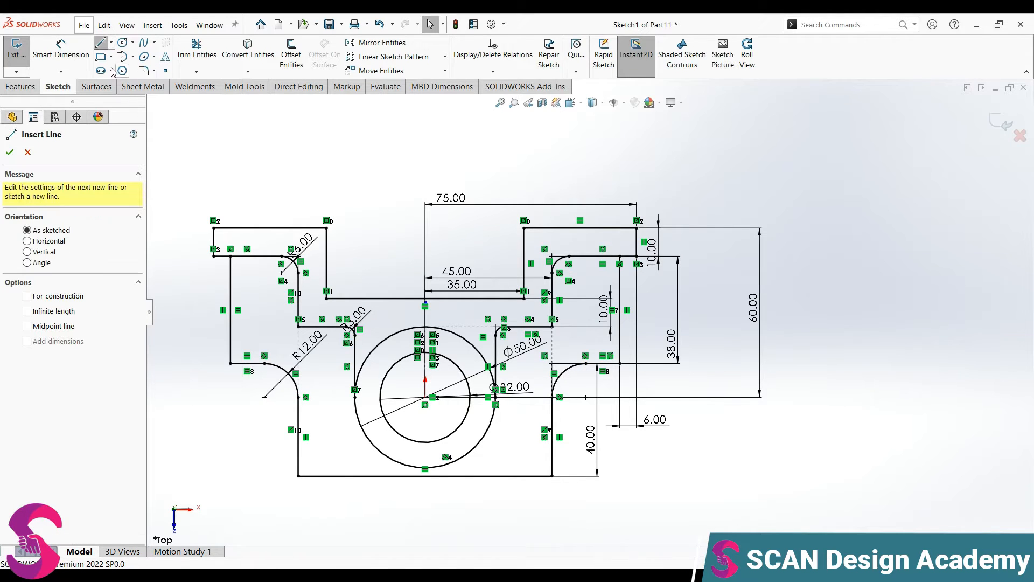
scroll(618, 255, "down", 2)
left_click(197, 49)
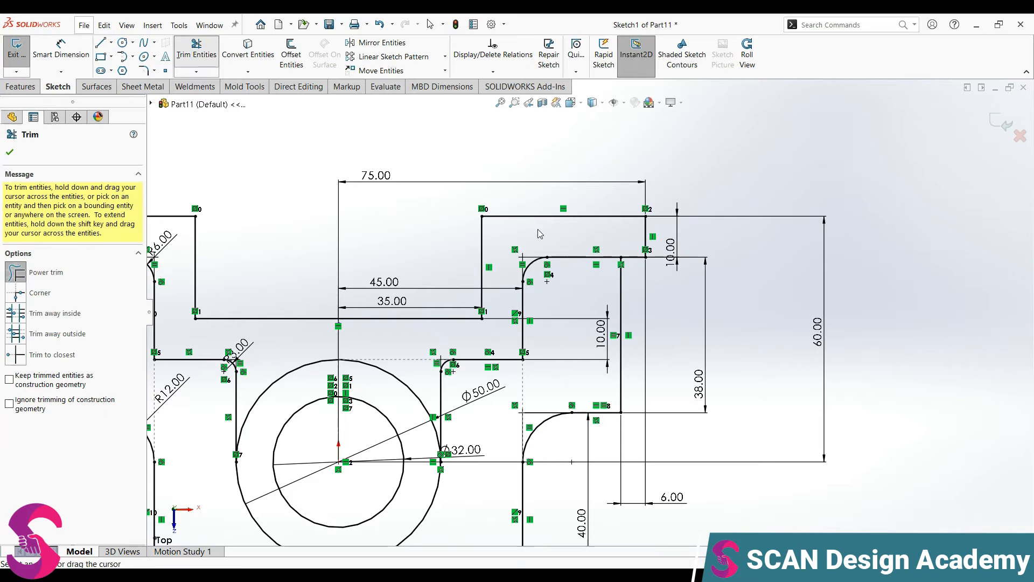
left_click_drag(572, 245, 579, 267)
scroll(590, 312, "up", 2)
left_click_drag(249, 288, 245, 267)
- Try a 6 mm fillet on the corner beneath the right flange's outer end, and undo the underside trims
left_click(144, 70)
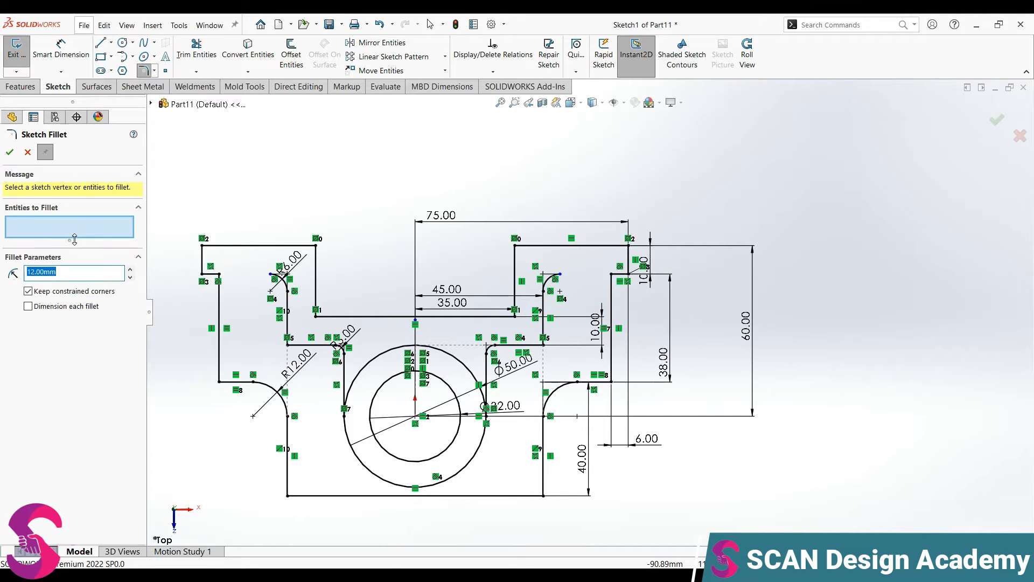
left_click(613, 276)
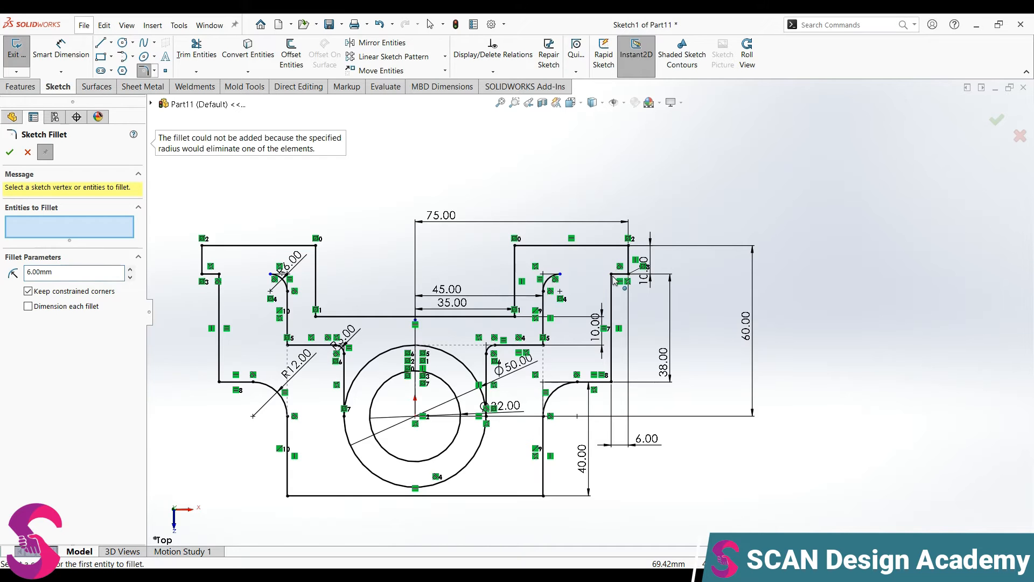
scroll(613, 276, "down", 5)
left_click(608, 274)
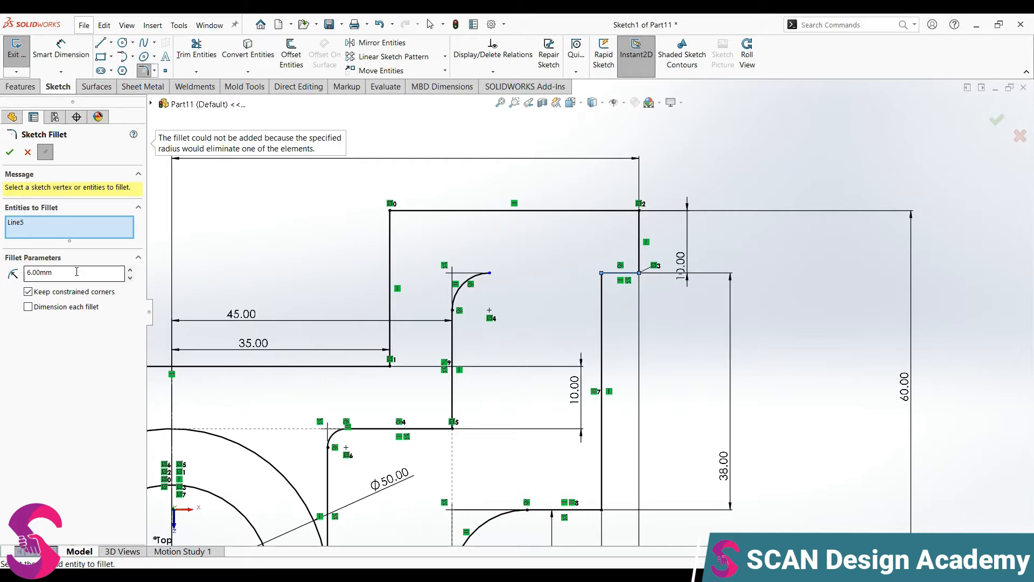
key("Escape")
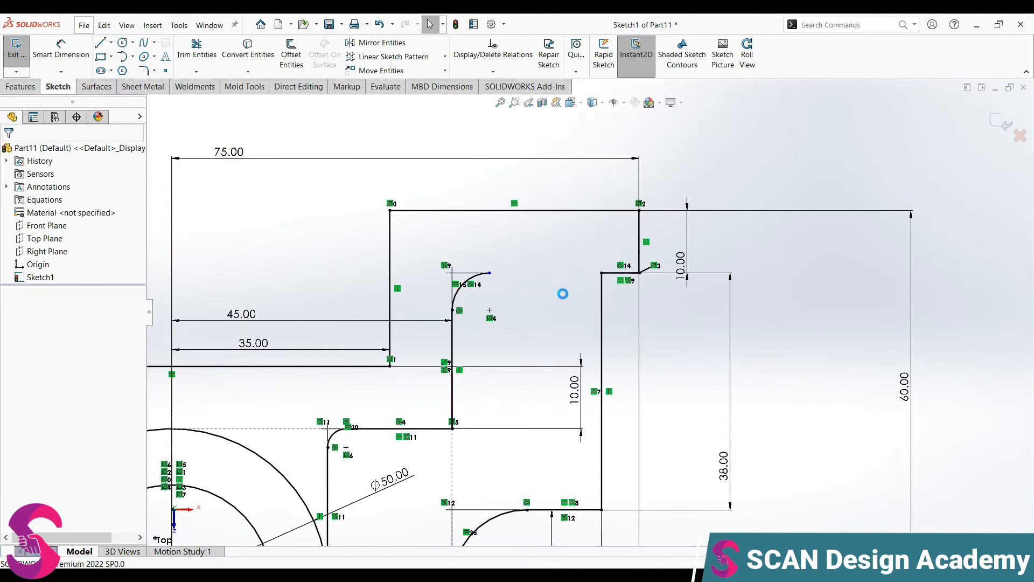
key("ctrl+z")
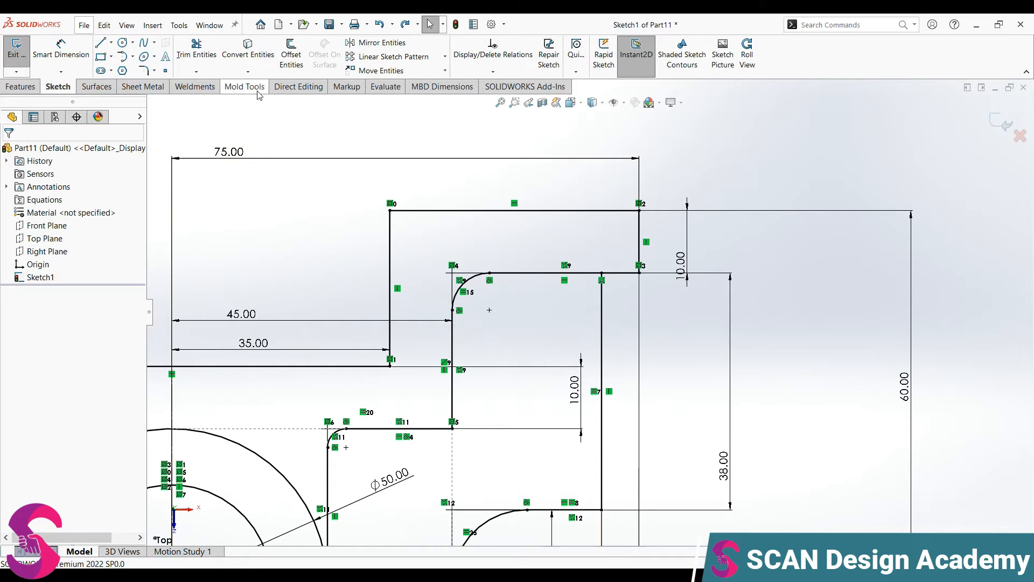
- Sketch a perimeter circle about 13 mm in diameter, tangent to the right flange's underside and the right outer vertical line
left_click(132, 42)
left_click(161, 70)
left_click(623, 273)
left_click(603, 303)
left_click(656, 351)
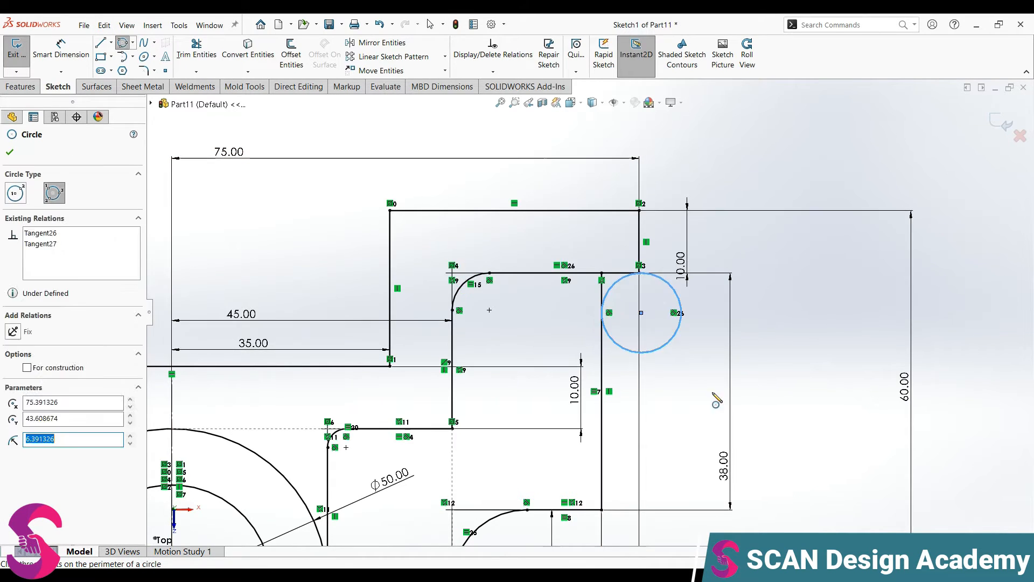
- Dimension the right tangent circle's diameter at 12 mm
right_click_drag(713, 394, 707, 356)
left_click(675, 334)
left_click(718, 343)
type("12")
key("Return")
- Sketch a perimeter circle about 8 mm in diameter, tangent to the left flange's underside and the left outer vertical line
scroll(593, 350, "up", 5)
scroll(393, 342, "down", 4)
scroll(247, 332, "up", 4)
scroll(260, 313, "down", 5)
left_click(125, 44)
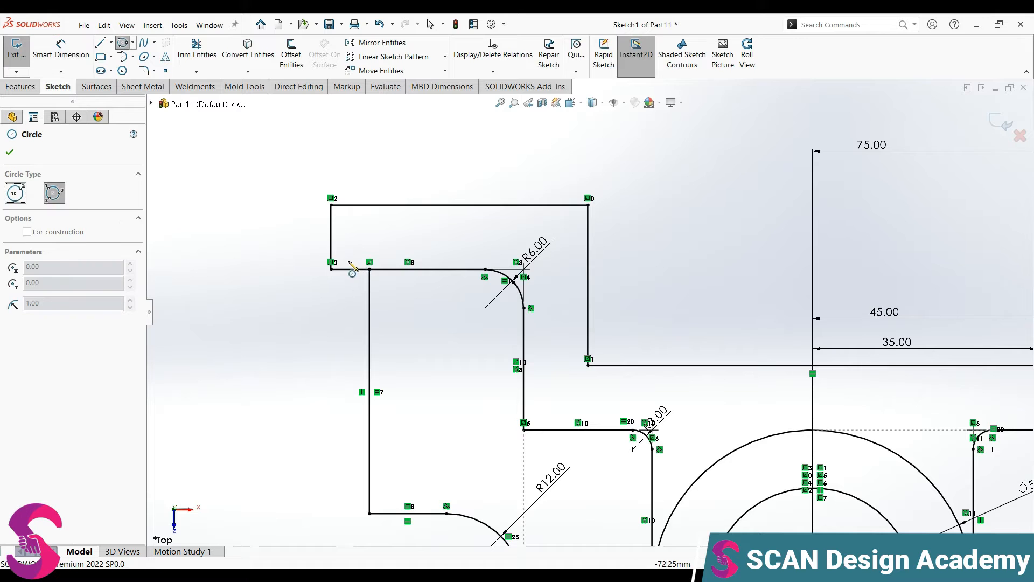
left_click(343, 296)
left_click(333, 322)
- Make the left and right tangent circles equal in size
scroll(485, 318, "up", 4)
scroll(858, 319, "down", 4)
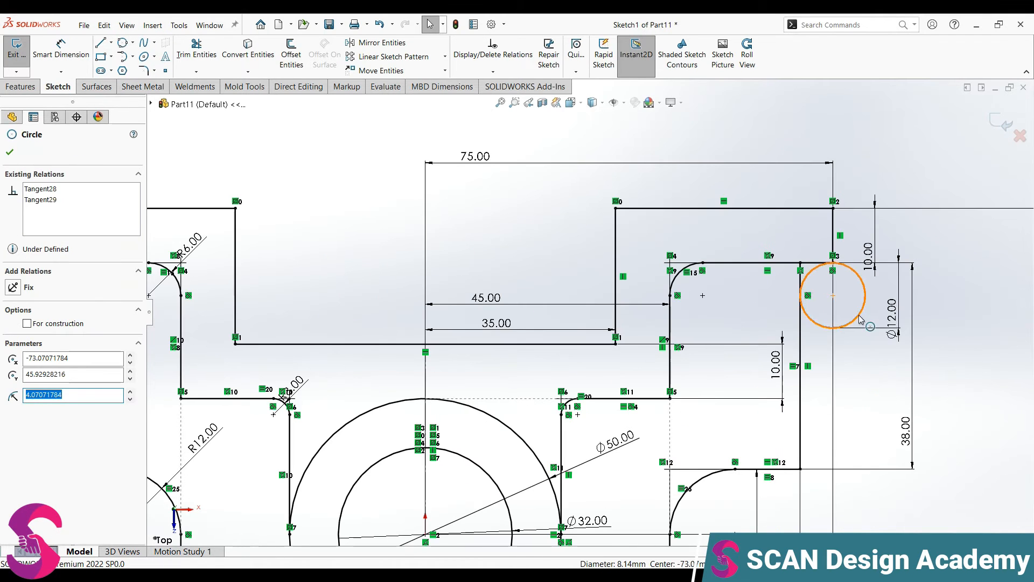
left_click(860, 315, "ctrl")
left_click(940, 274)
- Trim the right circle to its corner arc and remove the stub of the right outer vertical line above it
scroll(875, 298, "down", 6)
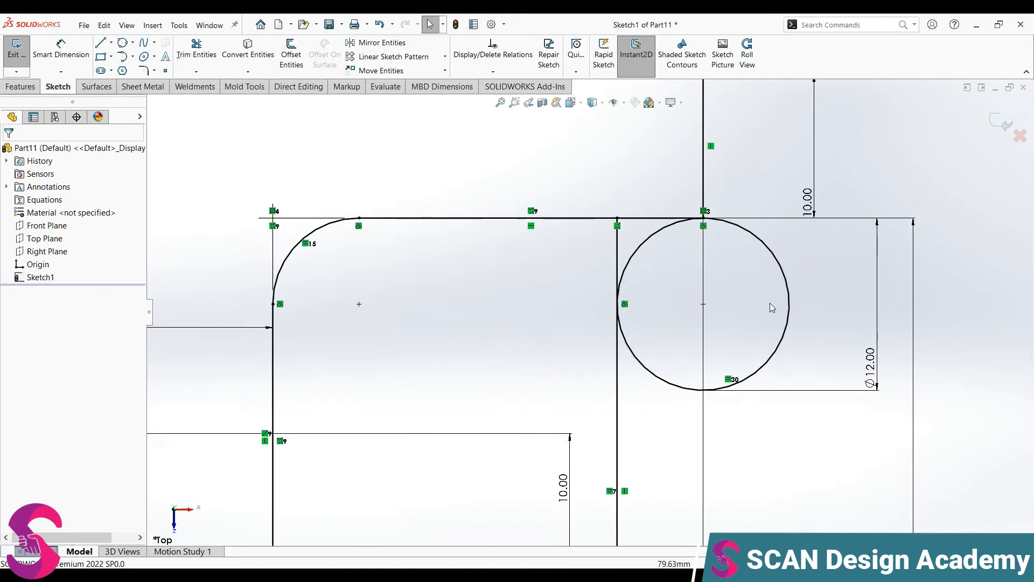
left_click(68, 53)
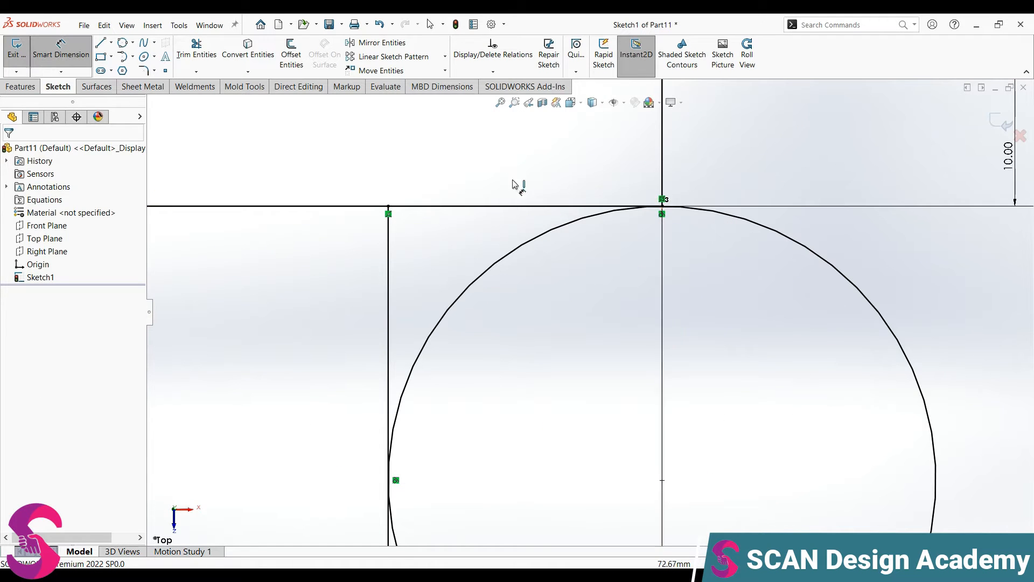
left_click(187, 53)
left_click_drag(802, 210, 777, 238)
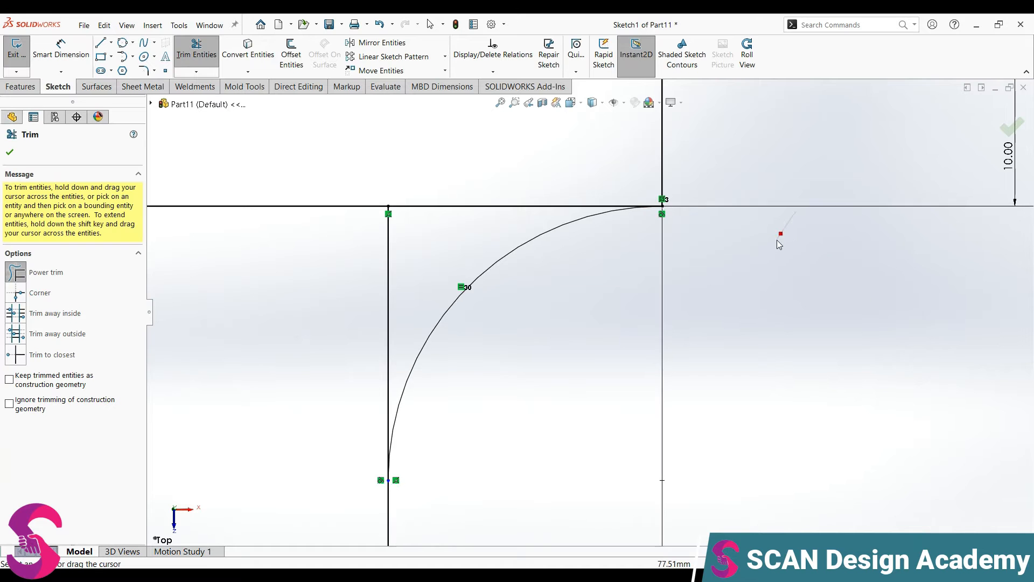
scroll(628, 327, "up", 4)
left_click_drag(543, 295, 508, 311)
- Trim the left circle to the corner arc between the flange underside and the left outer vertical line
scroll(366, 339, "up", 5)
scroll(329, 318, "down", 5)
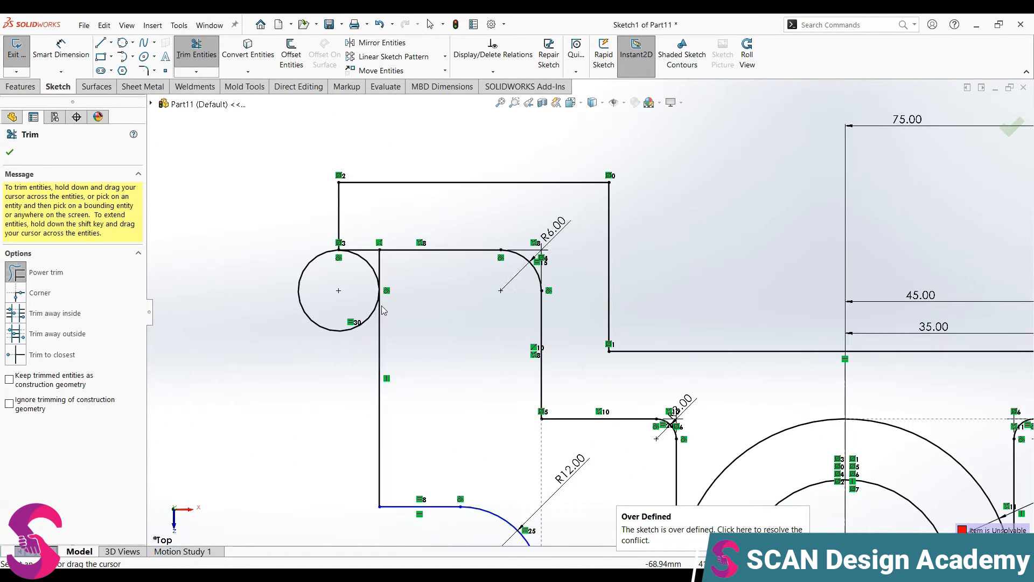
left_click_drag(336, 351, 341, 320)
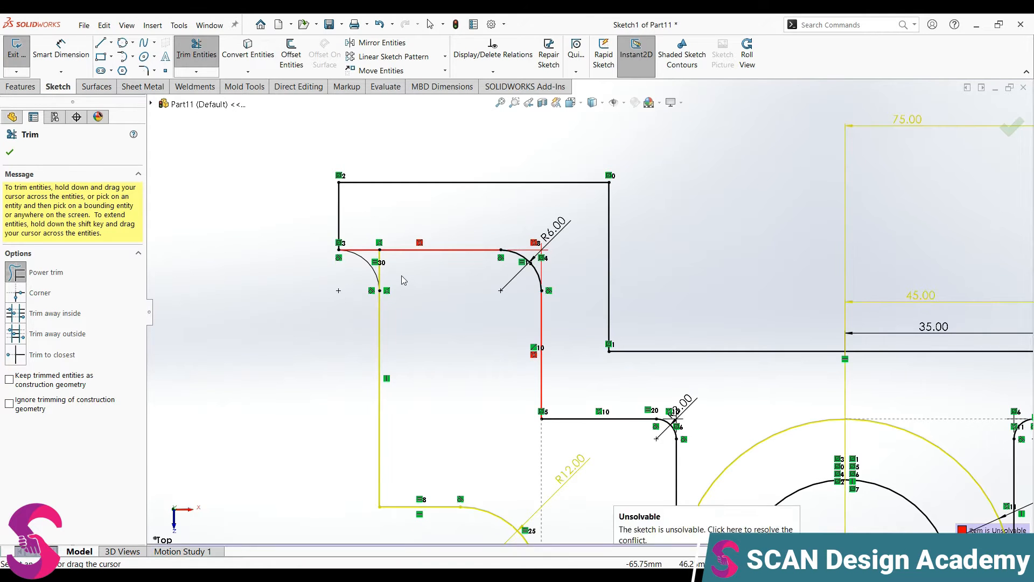
scroll(830, 340, "up", 5)
scroll(830, 341, "down", 3)
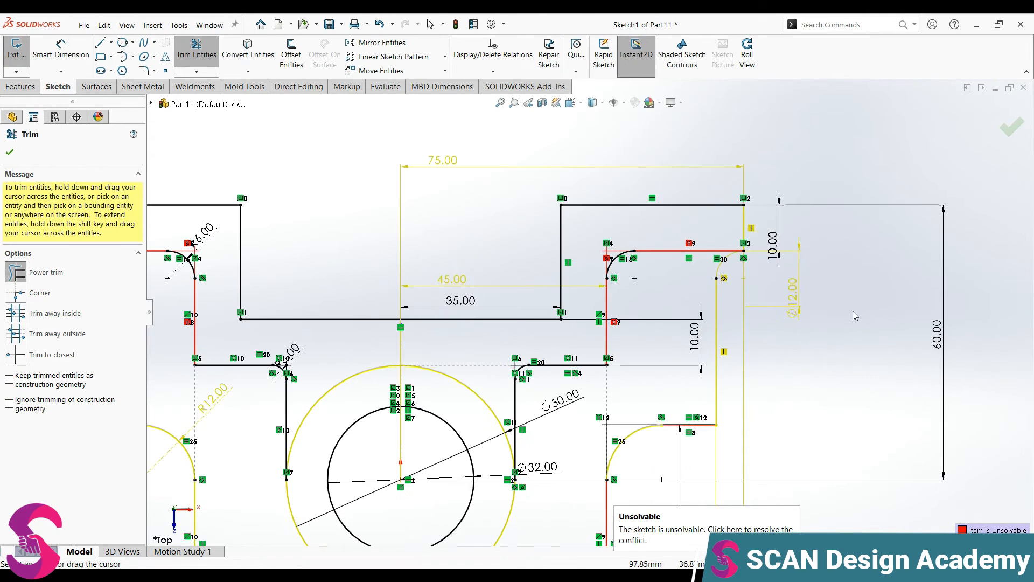
- Delete the 12 mm diameter dimension from the right corner arc
key("Escape")
left_click_drag(797, 306, 805, 315)
key("Delete")
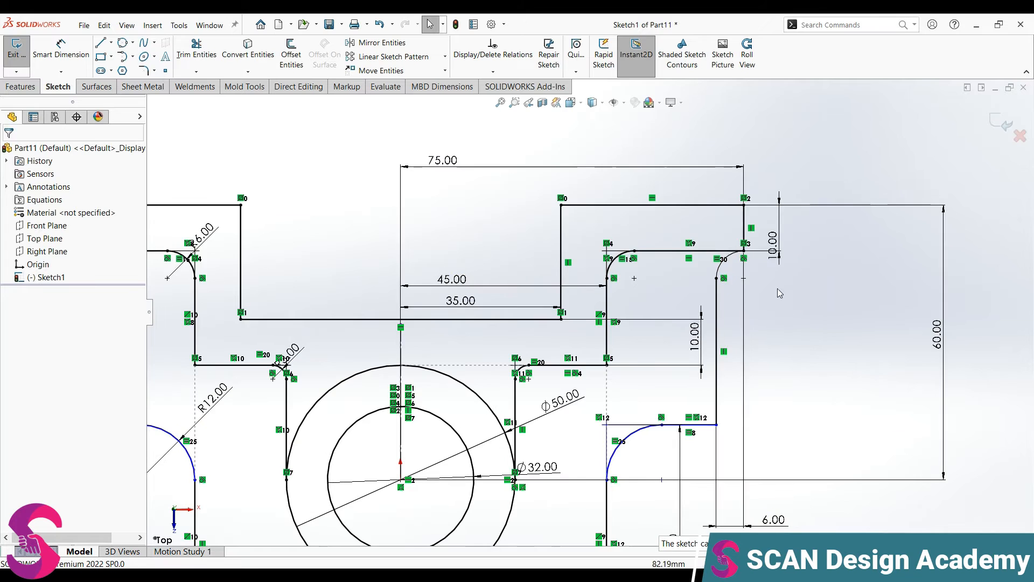
- Dimension the vertical distance between the right flange's underside and the right lower ledge line at 38 mm
scroll(764, 318, "up", 3)
scroll(635, 435, "up", 1)
scroll(637, 431, "down", 1)
scroll(635, 404, "down", 2)
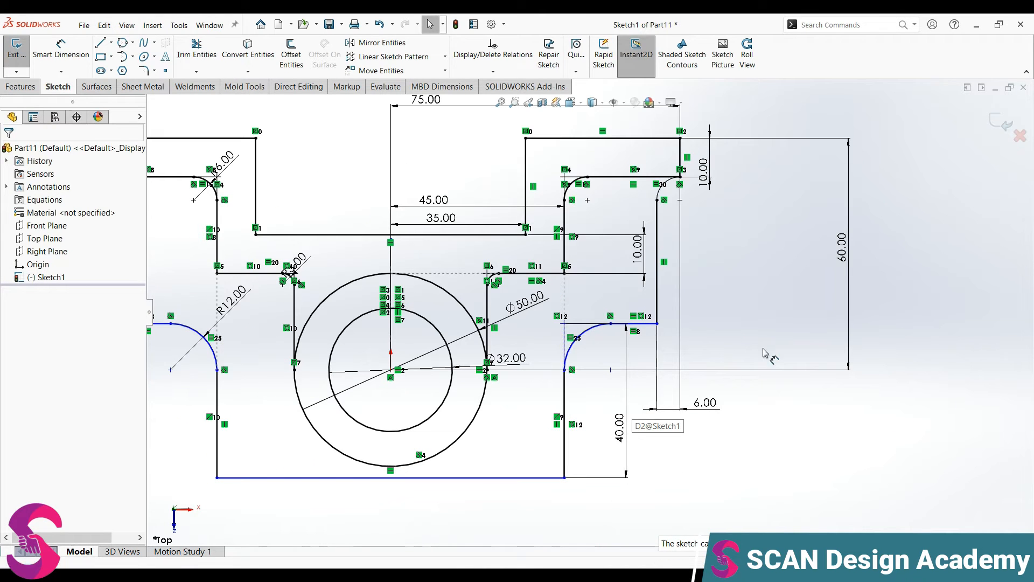
right_click_drag(765, 354, 762, 323)
left_click(654, 179)
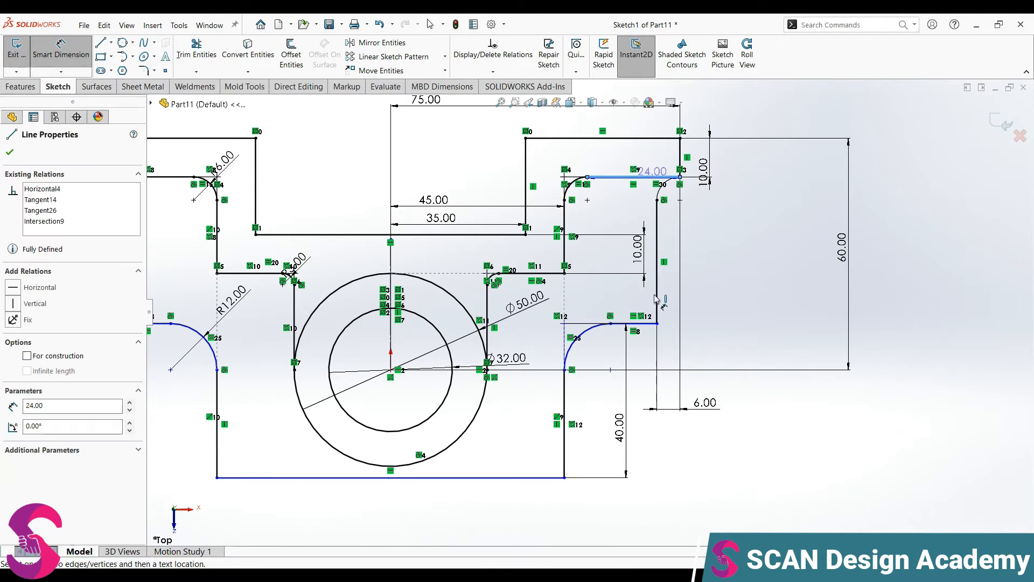
left_click(641, 323)
left_click(724, 294)
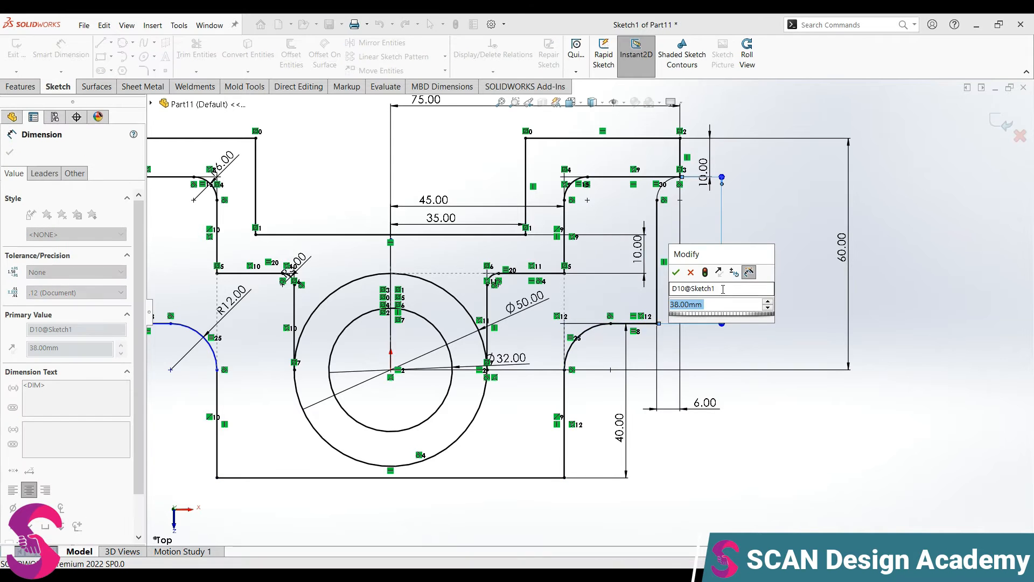
key("Return")
scroll(589, 311, "up", 3)
key("Escape")
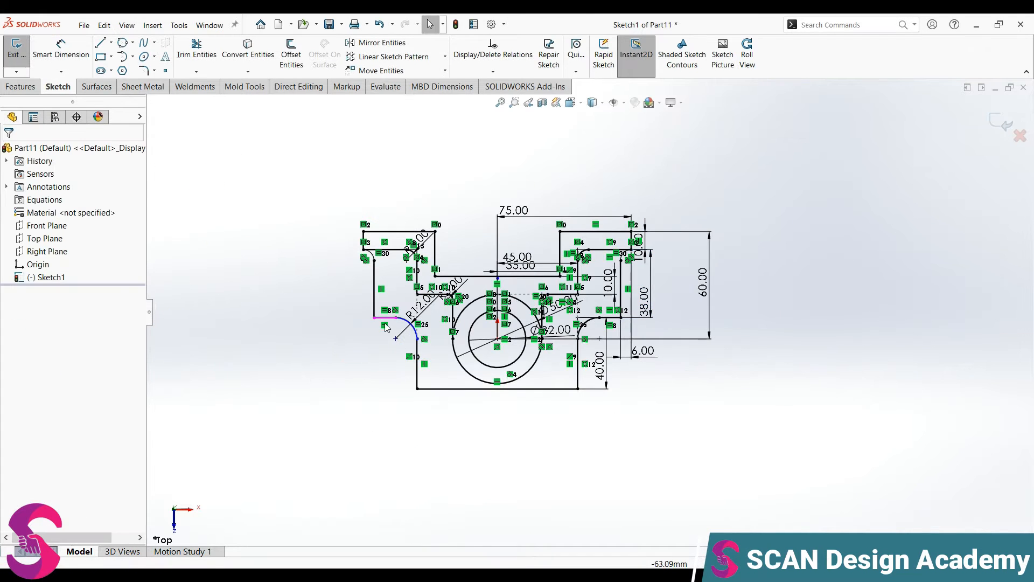
- Make the left and right lower ledge lines collinear
left_click(386, 317)
left_click(612, 317, "ctrl")
left_click(676, 269)
left_click(722, 156)
- Extrude the lower plate region and the upper stepped flange region 10 mm, leaving the circular boss area open
scroll(504, 288, "down", 2)
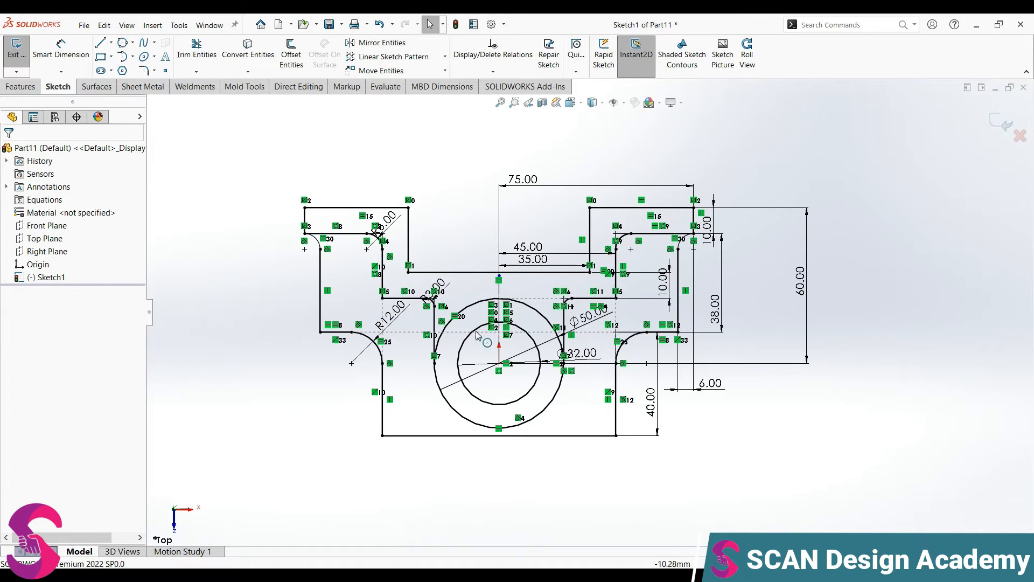
scroll(586, 314, "up", 2)
scroll(592, 349, "down", 1)
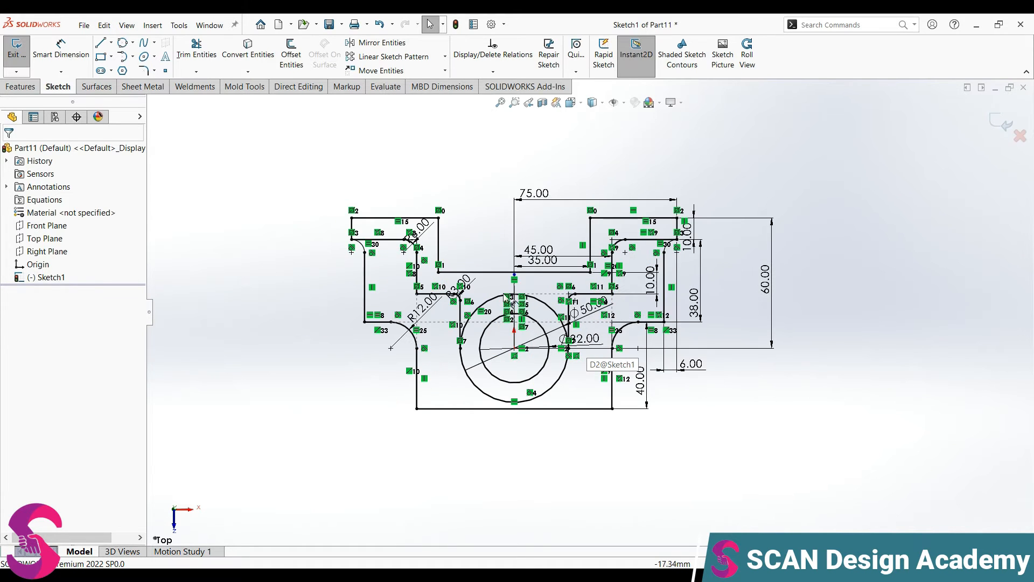
left_click(20, 87)
left_click(21, 53)
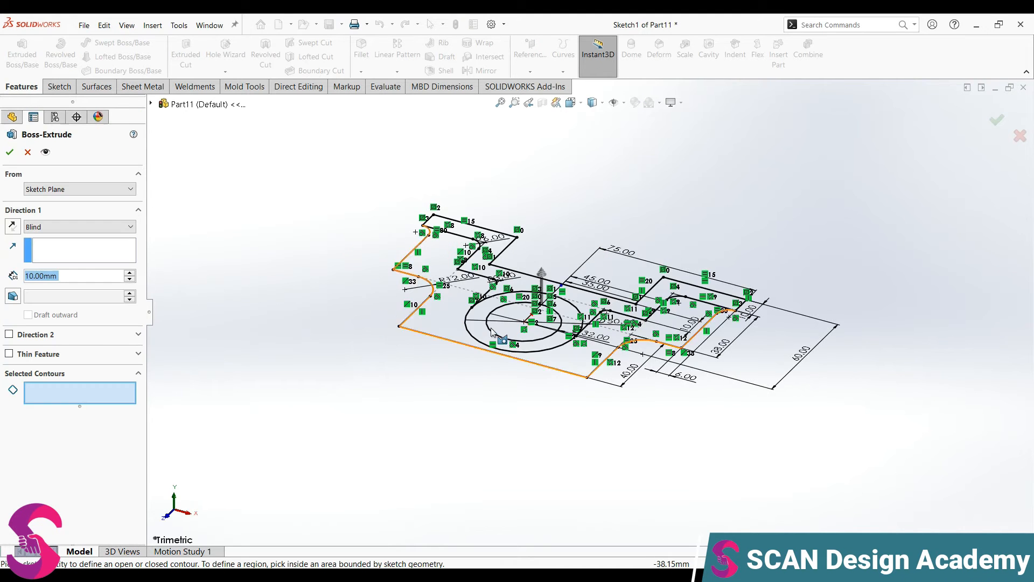
scroll(579, 319, "down", 3)
left_click(560, 404)
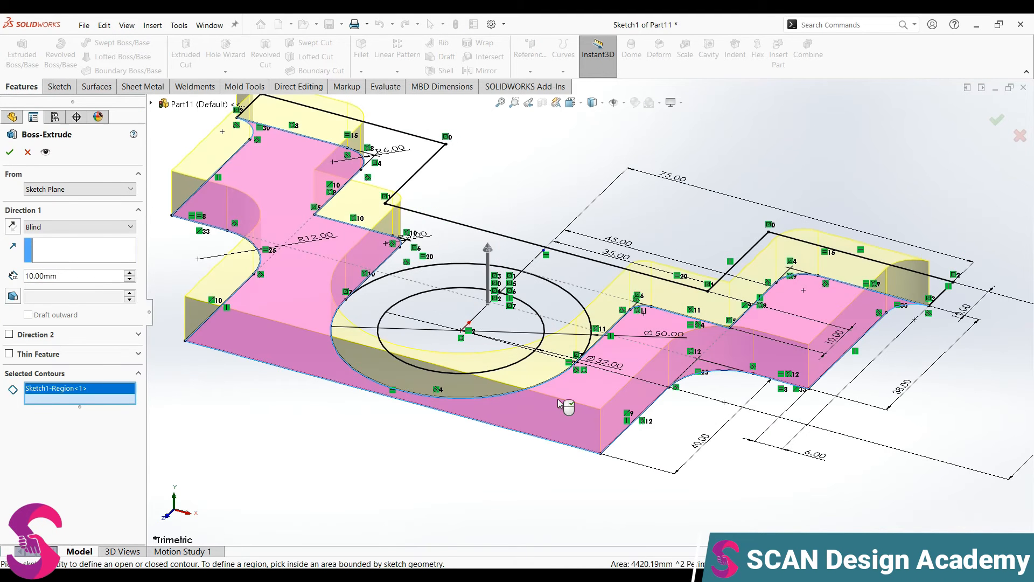
scroll(562, 405, "up", 3)
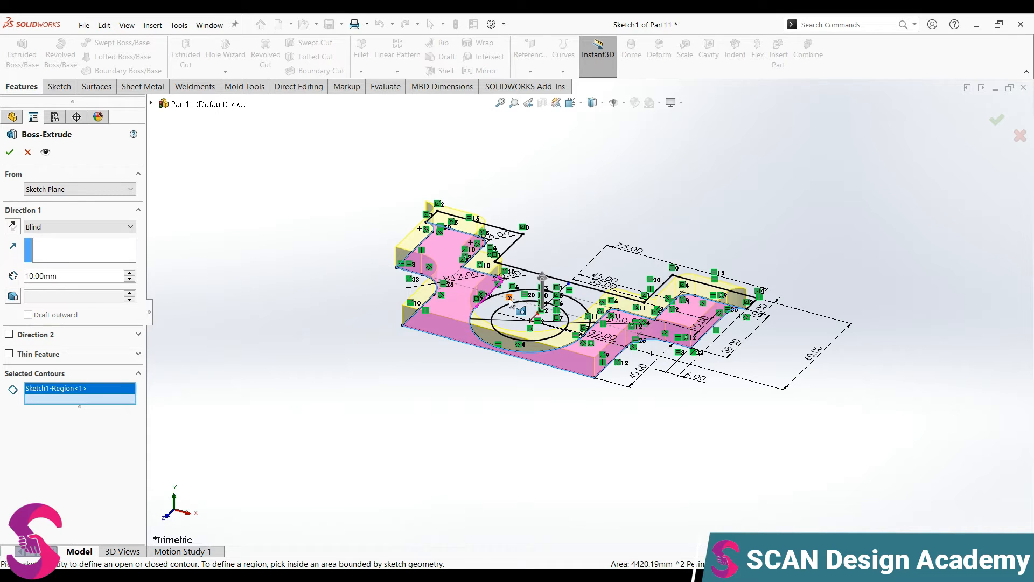
left_click(592, 294)
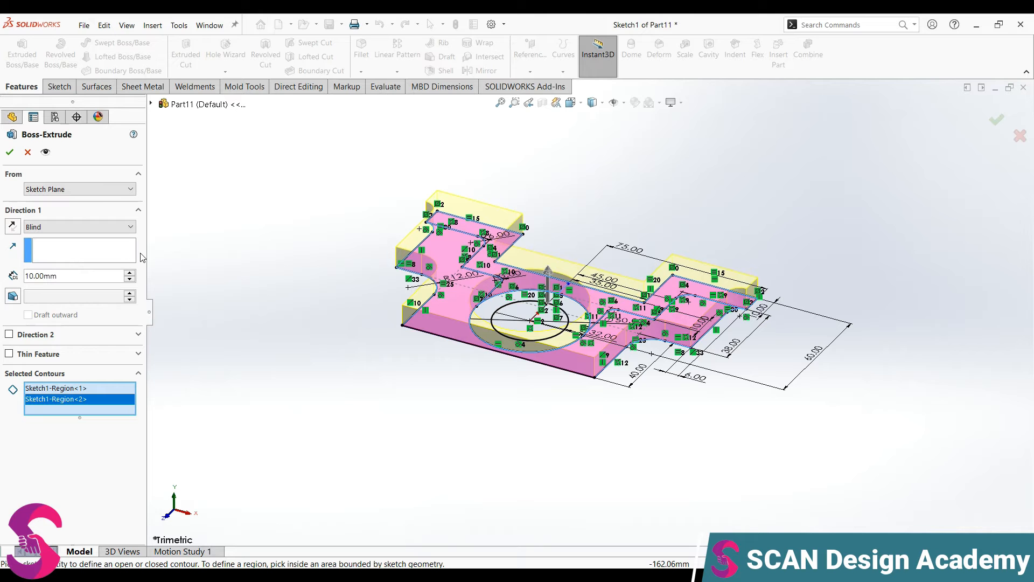
left_click(10, 153)
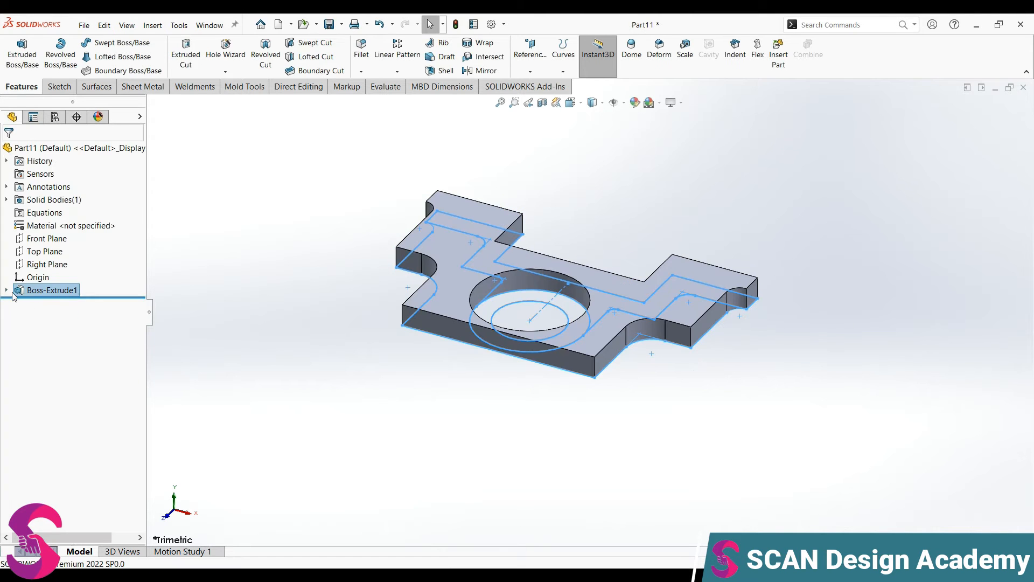
- Extrude the ring between the two concentric circles and the upper stepped flange region 10 mm, merged with the plate
left_click(22, 54)
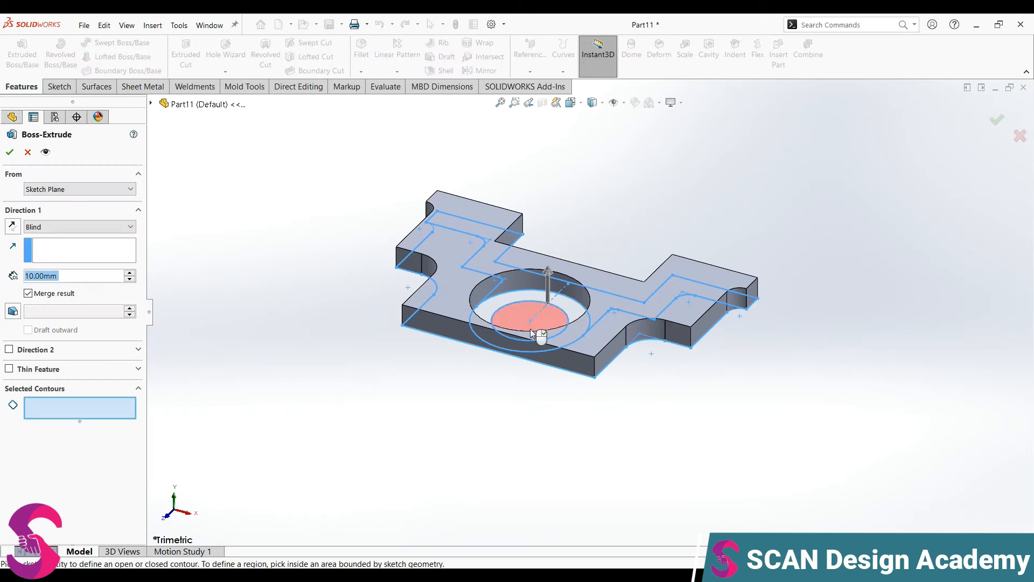
left_click(572, 312)
left_click(605, 304)
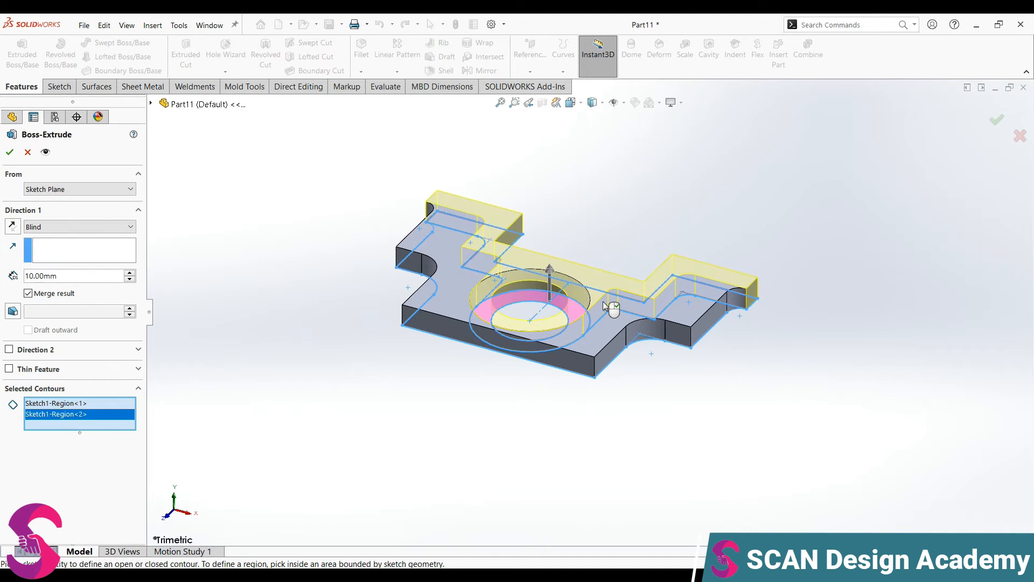
right_click(255, 376)
- Set the extrusion depth of the circular boss ring and upper stepped flange to 35 mm
right_click(54, 316)
left_click(61, 278)
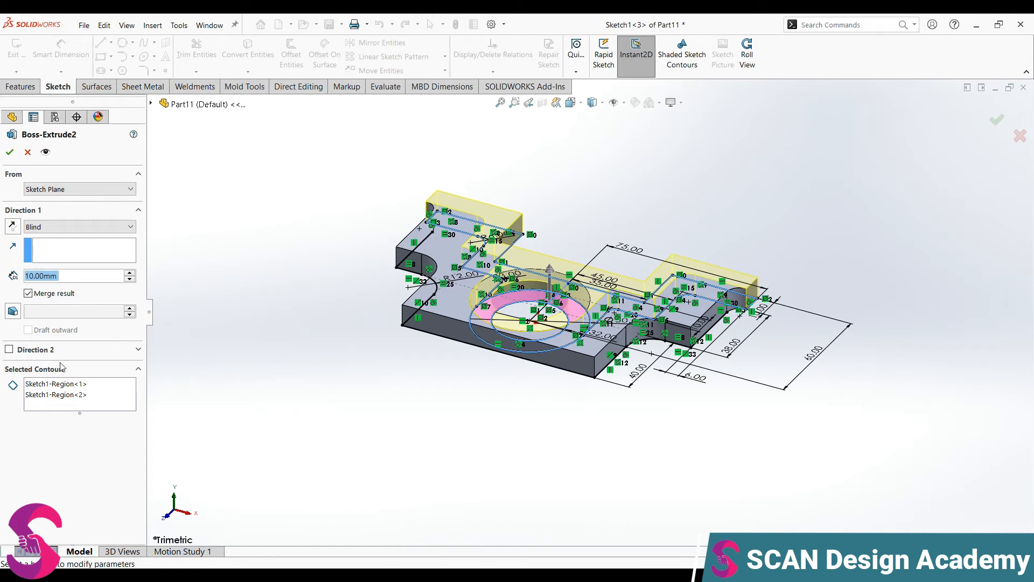
type("35")
key("Return")
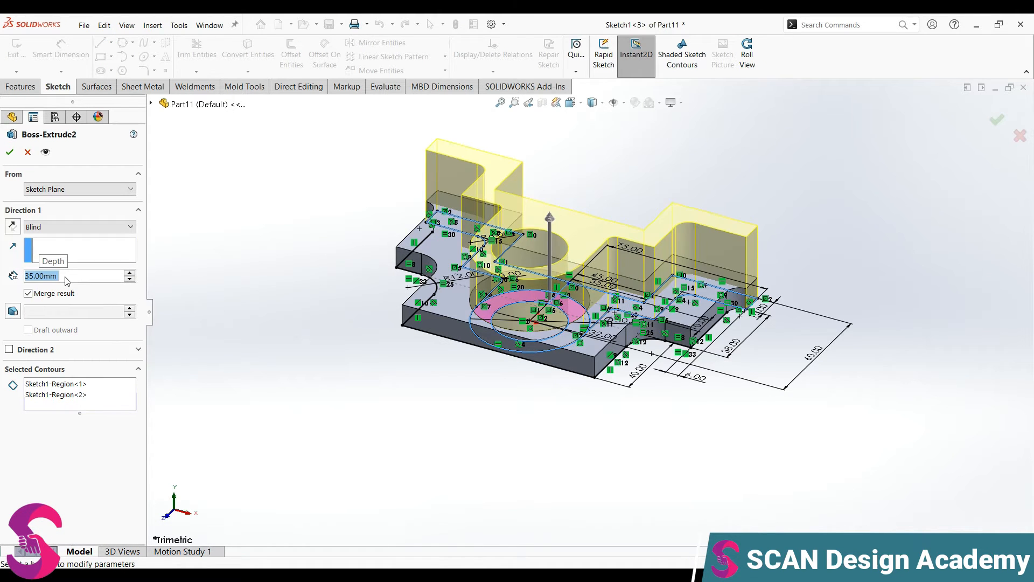
left_click(10, 152)
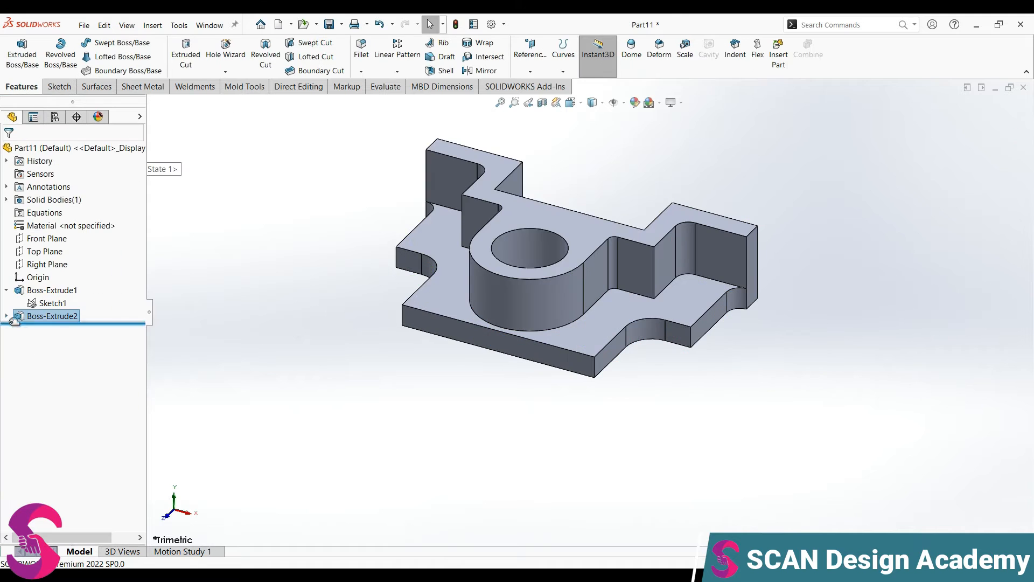
- Extrude the ring between the two concentric circles of Sketch1 to a depth of 45 mm
left_click(41, 328)
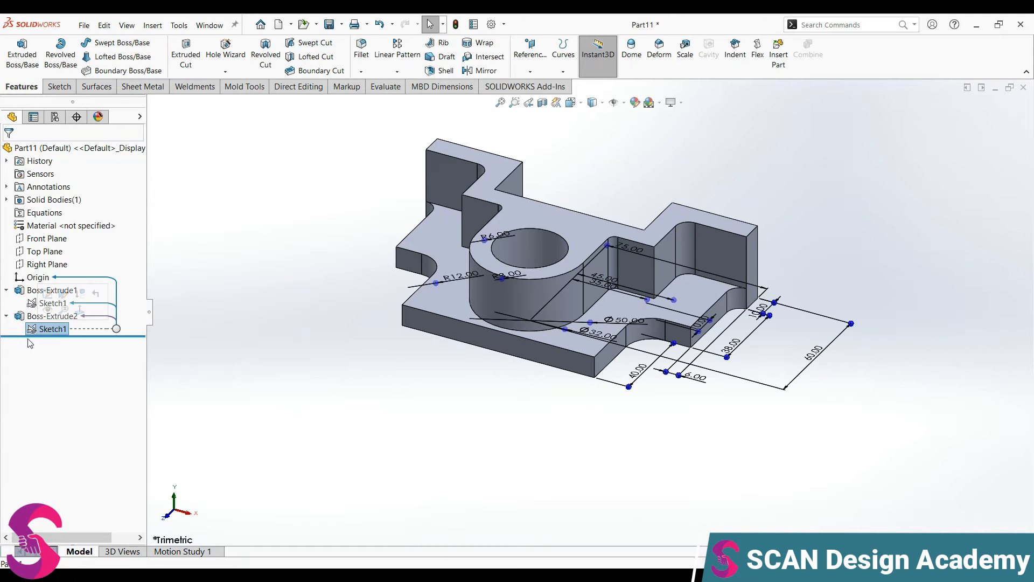
left_click(22, 53)
left_click(583, 323)
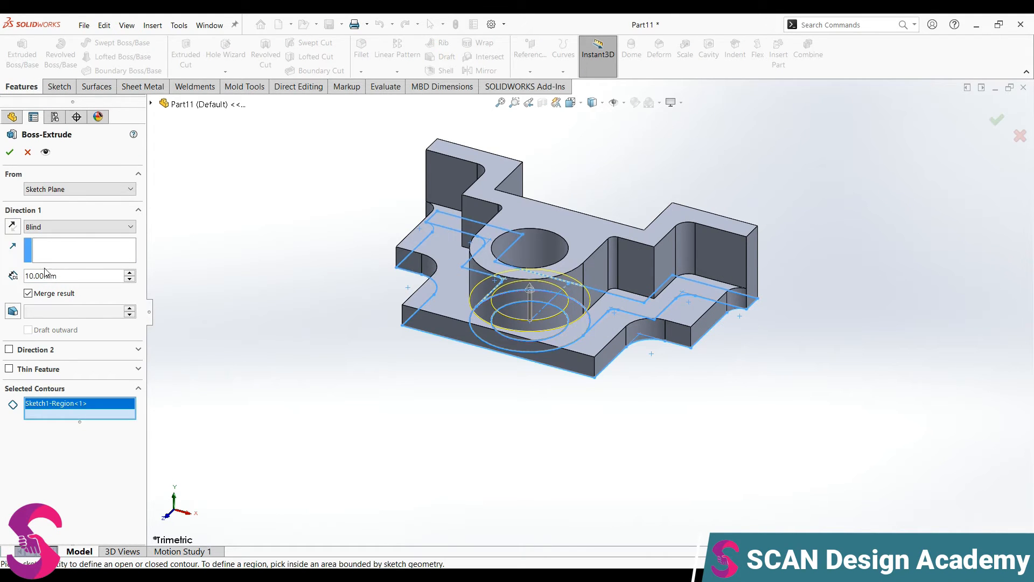
type("45")
key("Return")
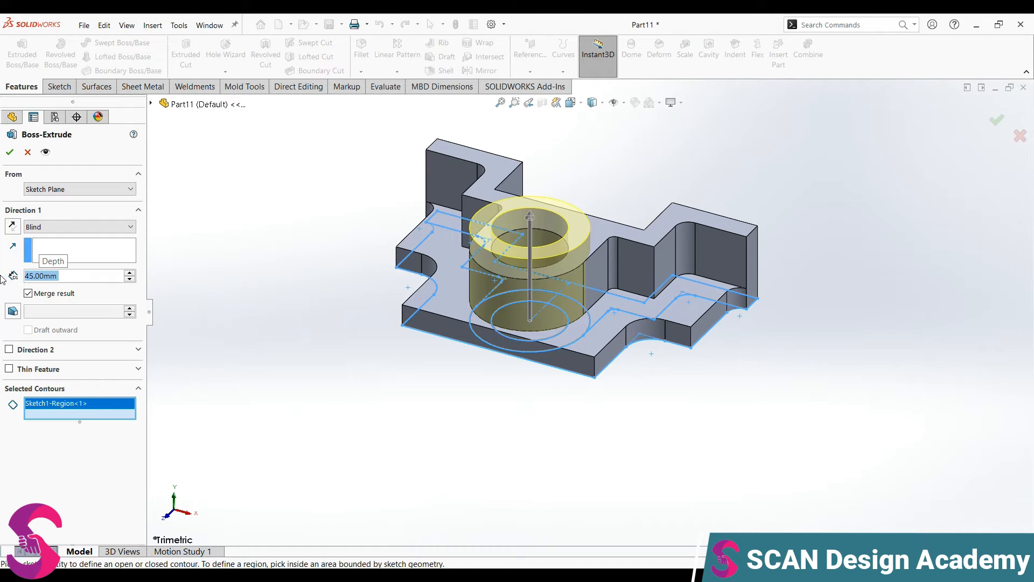
key("Return")
left_click(471, 445)
- Open a new sketch on the Right Plane and view the part from the right side
scroll(554, 284, "up", 3)
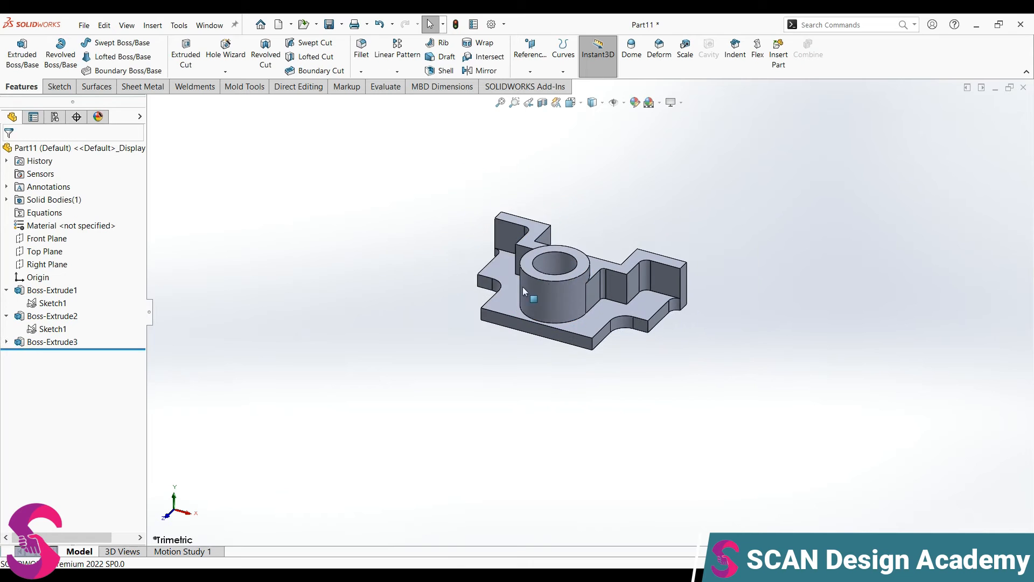
middle_click_drag(523, 287, 516, 328)
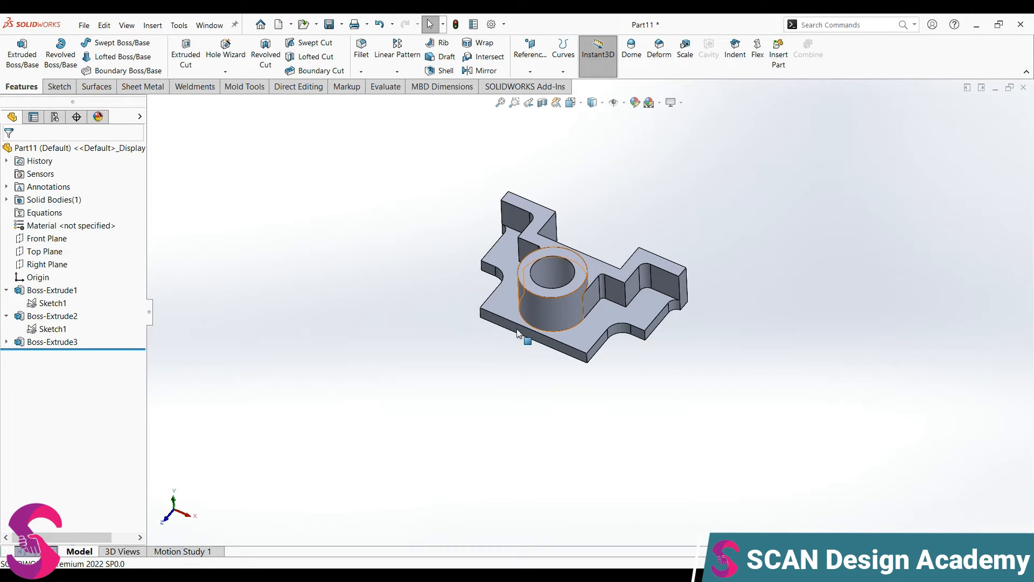
left_click(598, 353)
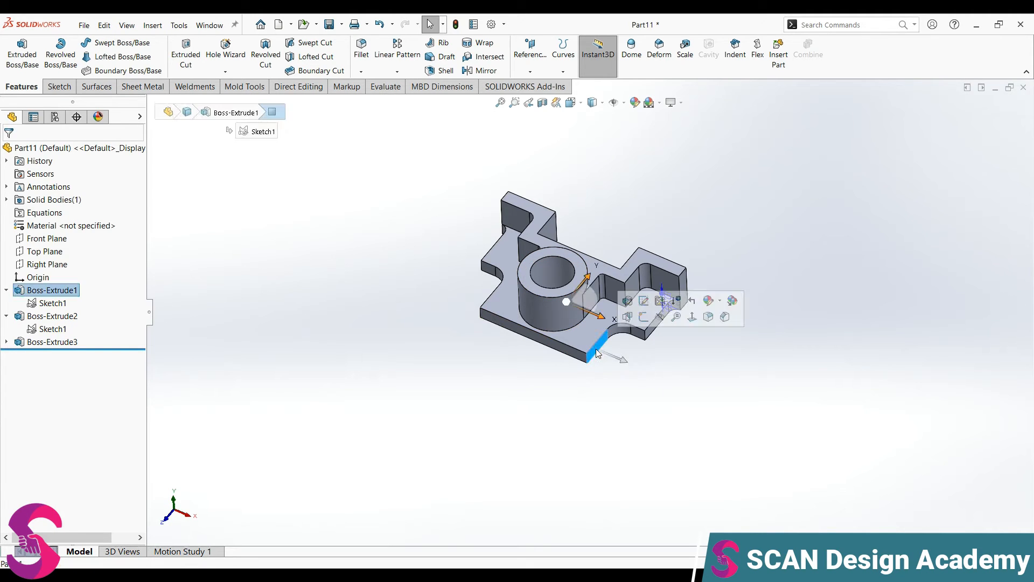
left_click(103, 305)
left_click(43, 241)
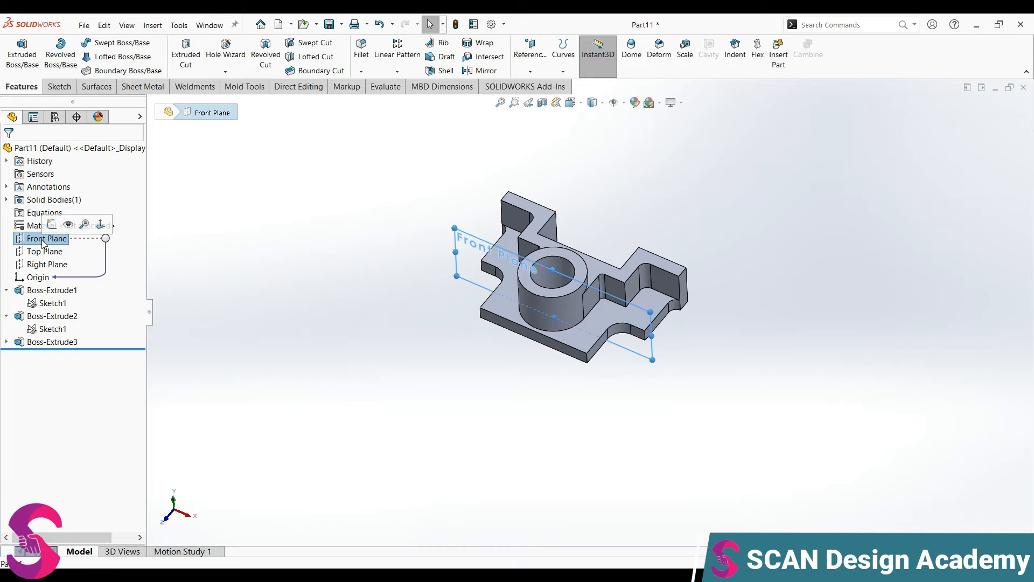
left_click(38, 251)
left_click(37, 263)
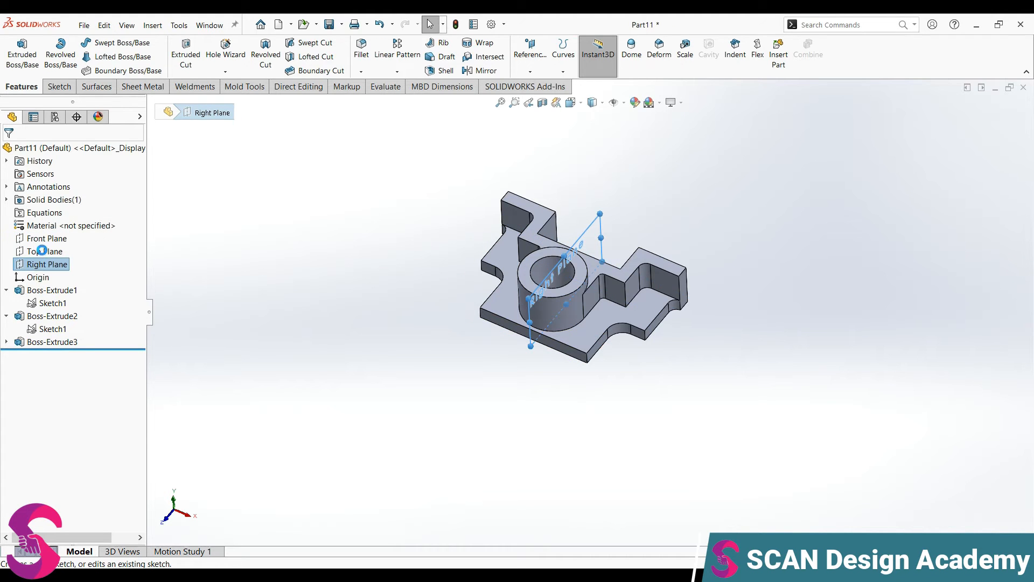
left_click(43, 246)
mouse_move(512, 383)
middle_mouse_down()
mouse_move(541, 369)
mouse_move(552, 393)
mouse_move(574, 345)
middle_mouse_up()
key("space")
left_click(434, 298)
- Sketch a circle of 38 mm radius centered about 49 mm directly below the origin
left_click(101, 42)
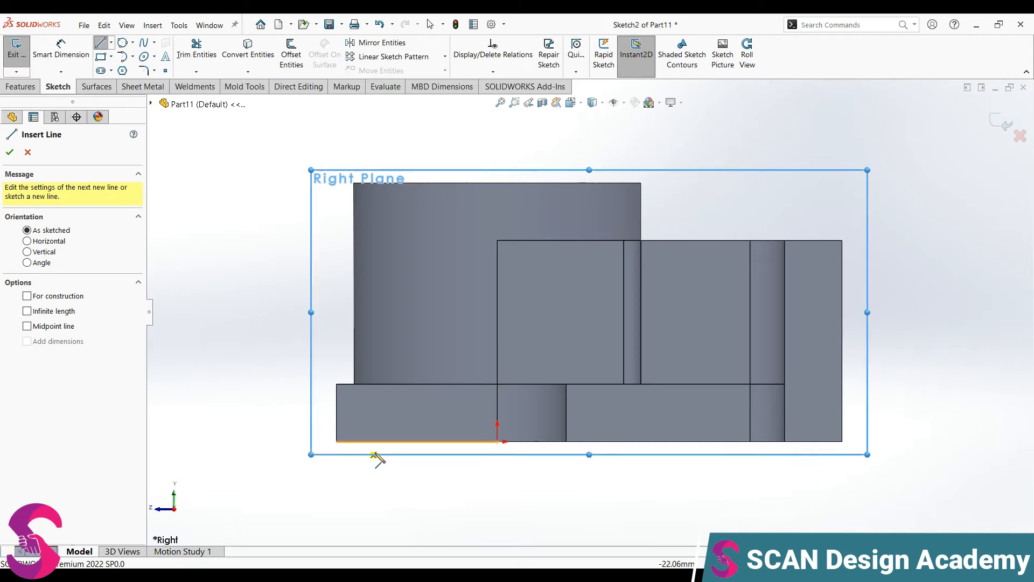
scroll(385, 464, "up", 3)
scroll(524, 453, "down", 3)
left_click(132, 42)
left_click(131, 61)
left_click(133, 43)
left_click(132, 58)
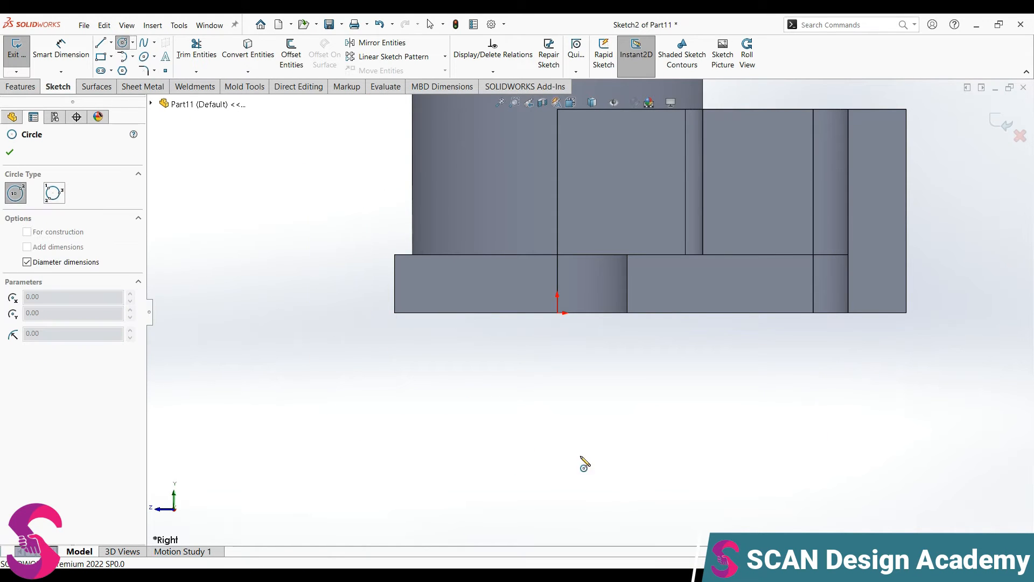
scroll(543, 477, "up", 3)
scroll(543, 478, "down", 3)
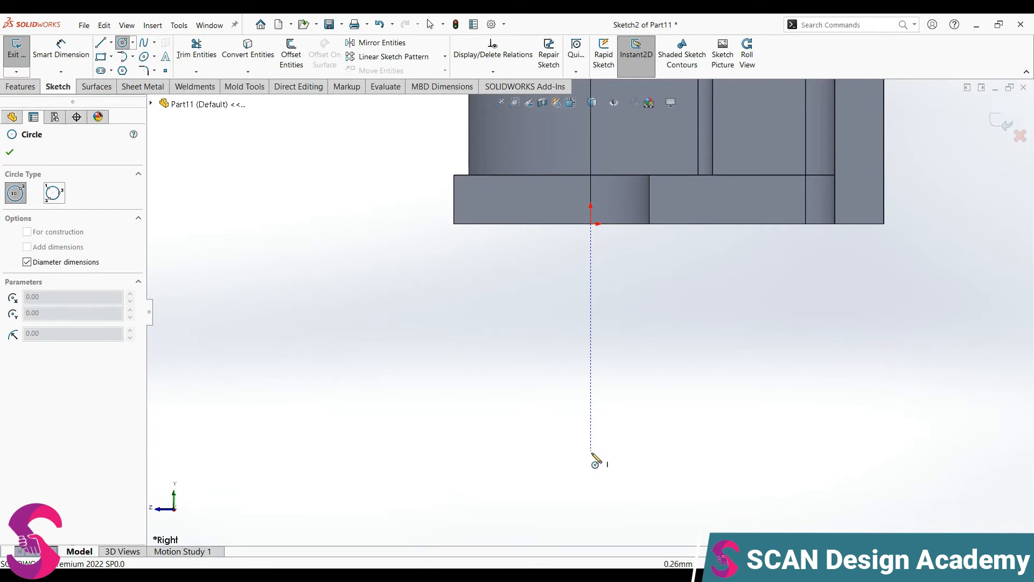
left_click(591, 463)
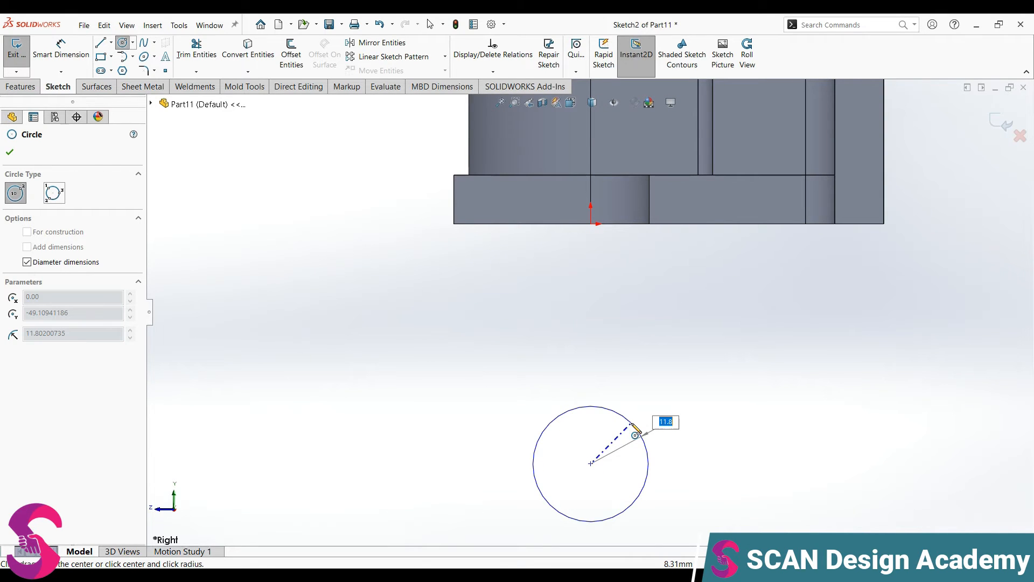
key("Return")
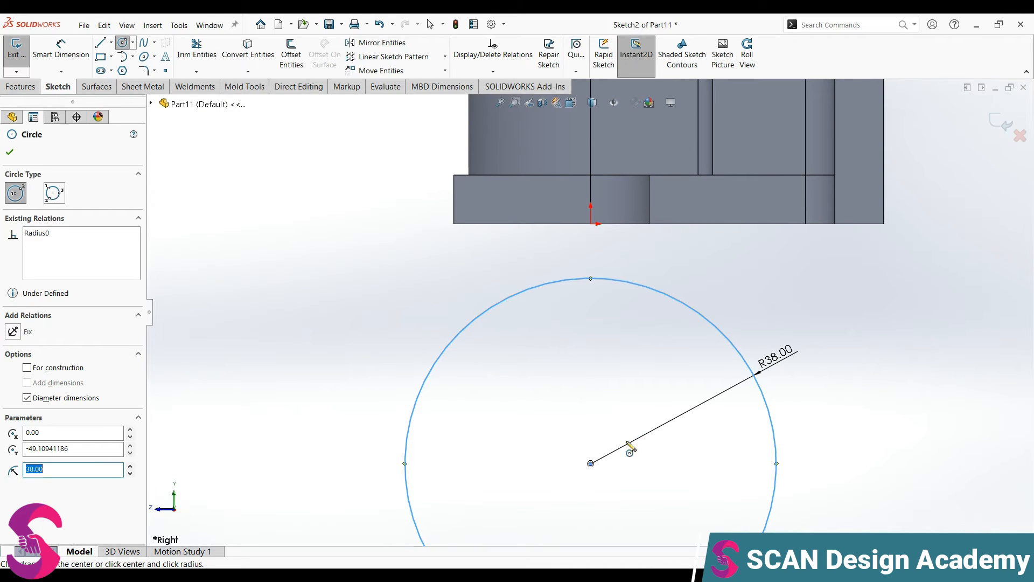
- Sketch an inner circle of 20 mm radius around nearly the same center
left_click(591, 464)
type("20")
key("Return")
key("Escape")
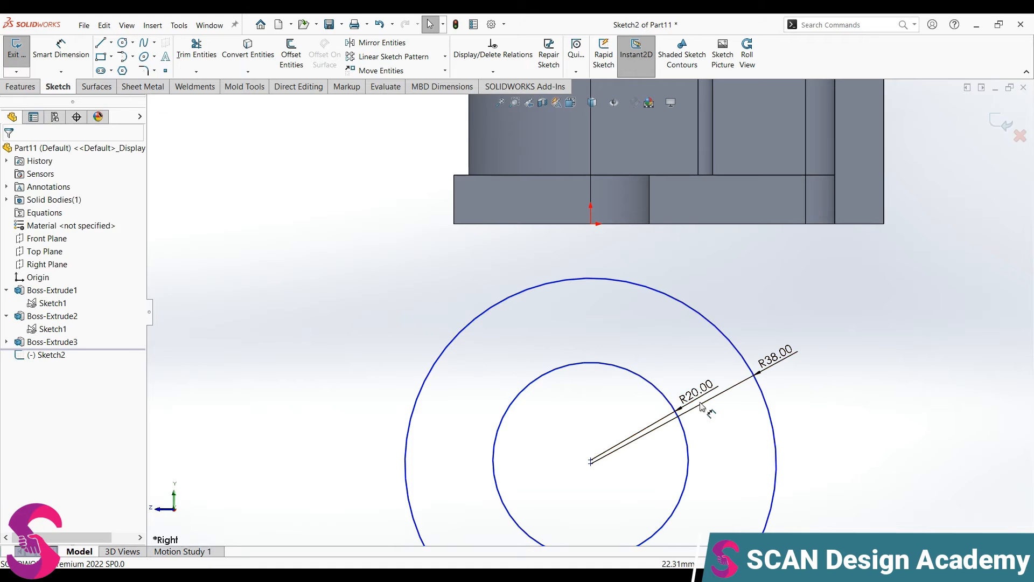
- Set the inner circle's radius to 10 mm and the outer circle's radius to 19 mm
double_click(700, 401)
type("10")
key("Return")
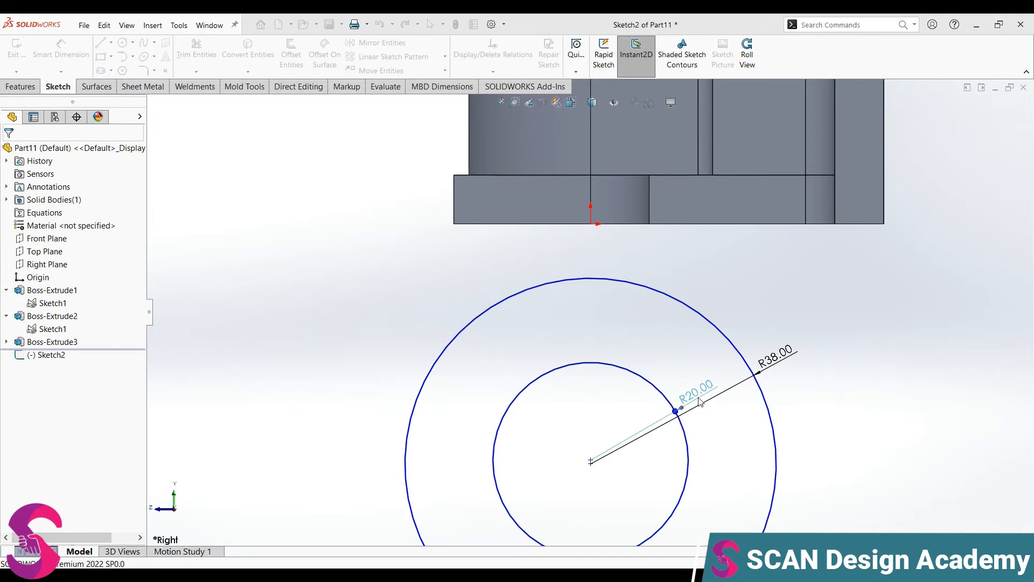
double_click(769, 364)
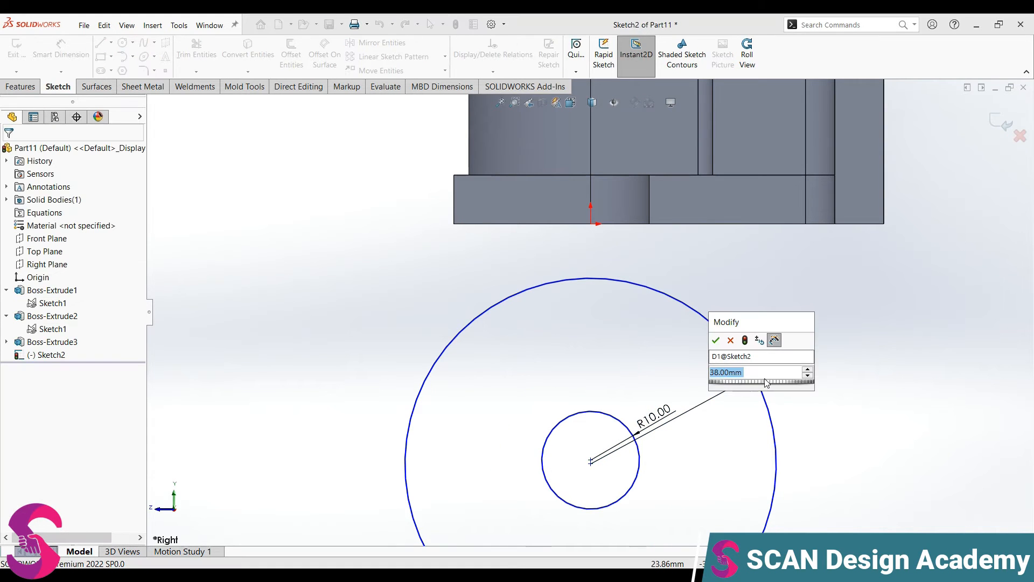
type("=")
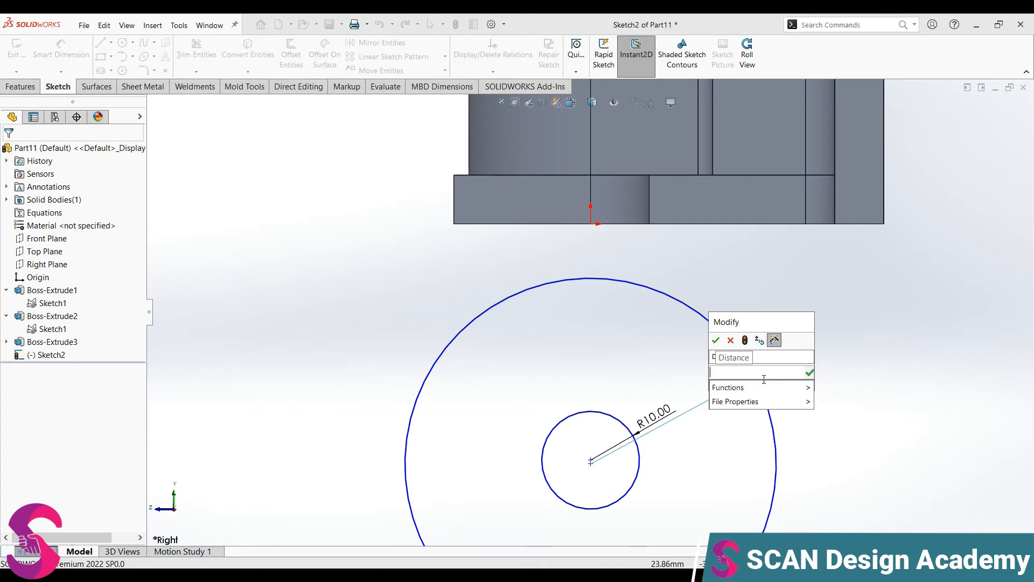
type("19")
key("Return")
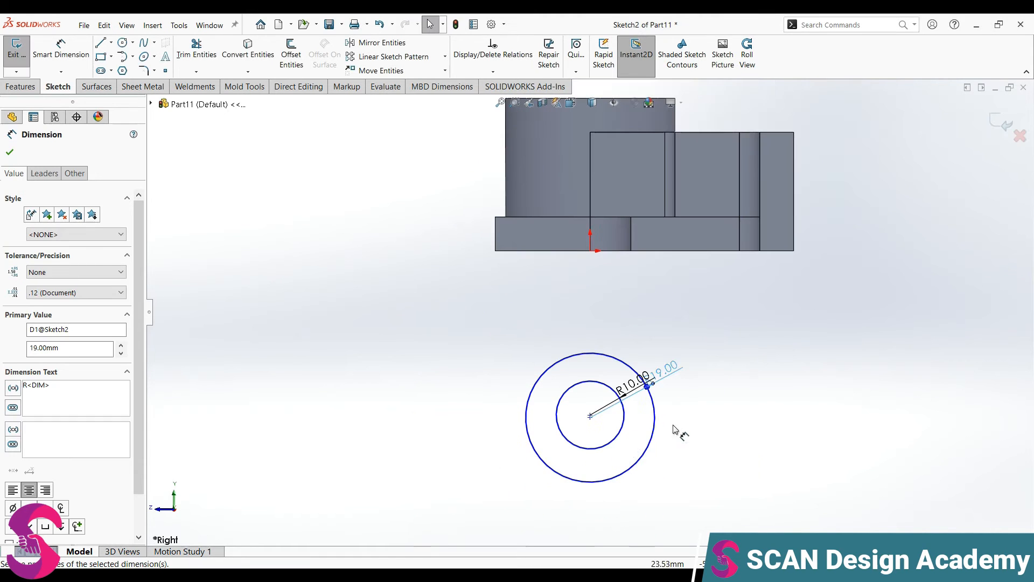
key("Escape")
- Make the two circles share one center and align that center vertically with the origin
left_click_drag(591, 418, 594, 418)
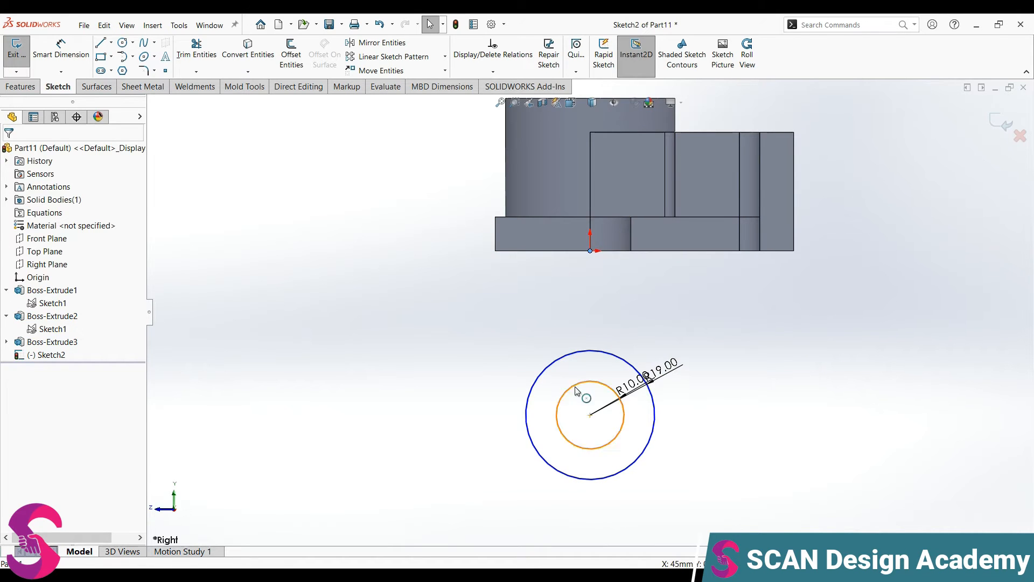
left_click(592, 414, "ctrl")
left_click(641, 365)
left_click(391, 431)
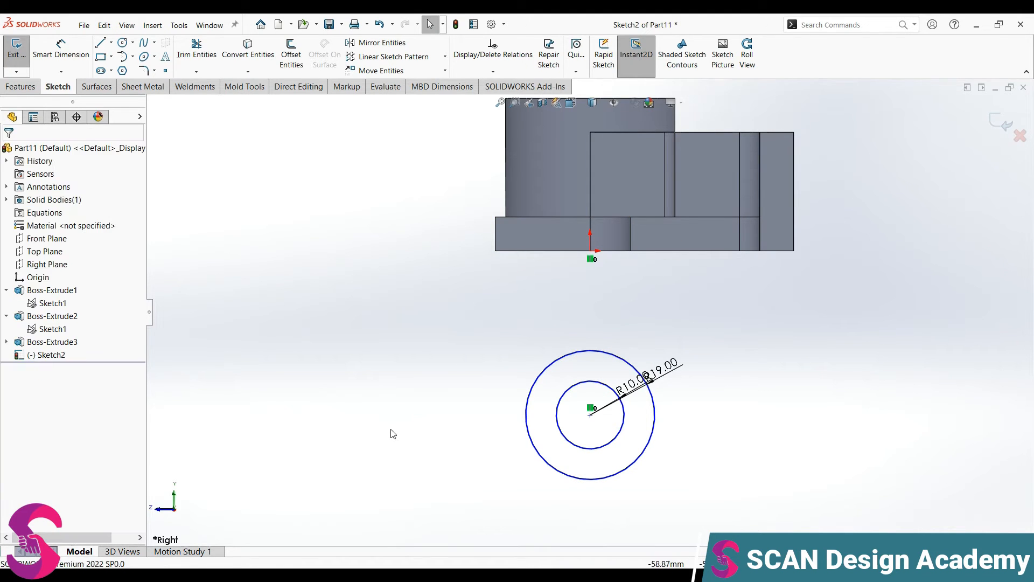
- Draw a line from the base plate's lower front corner to the outer circle and make it tangent to the circle
right_click_drag(391, 430, 429, 298)
left_click(590, 415)
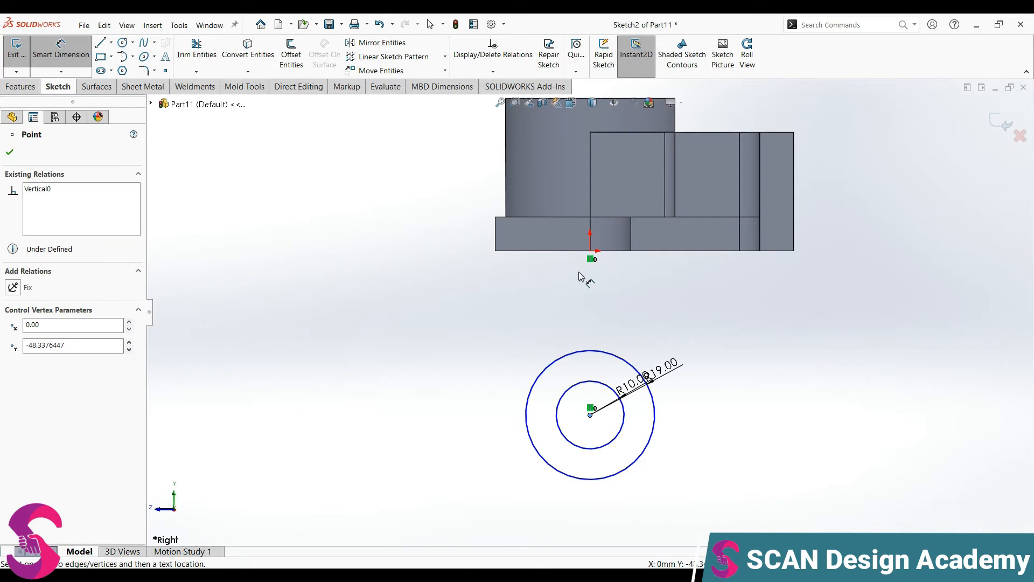
left_click(100, 42)
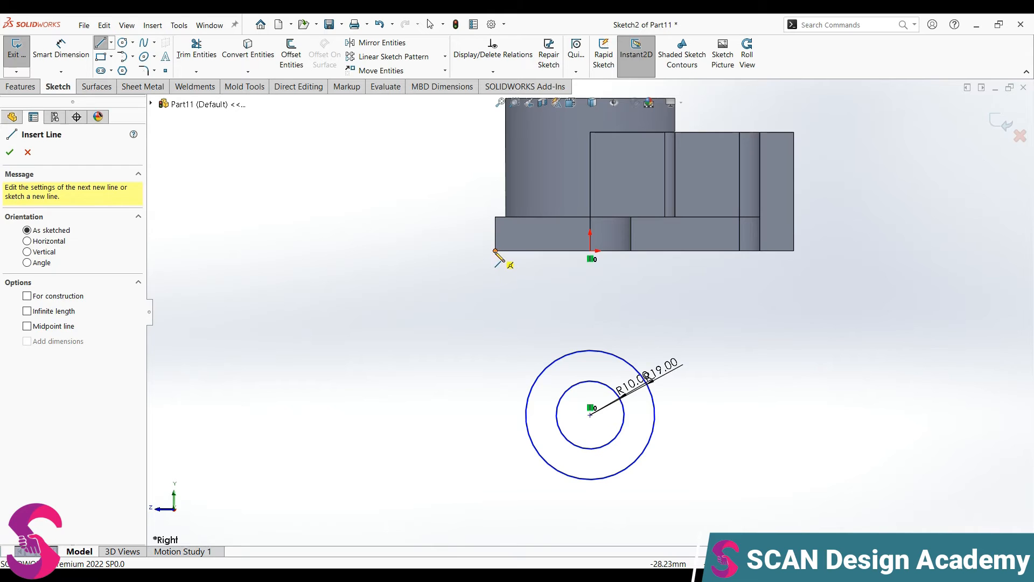
left_click(495, 250)
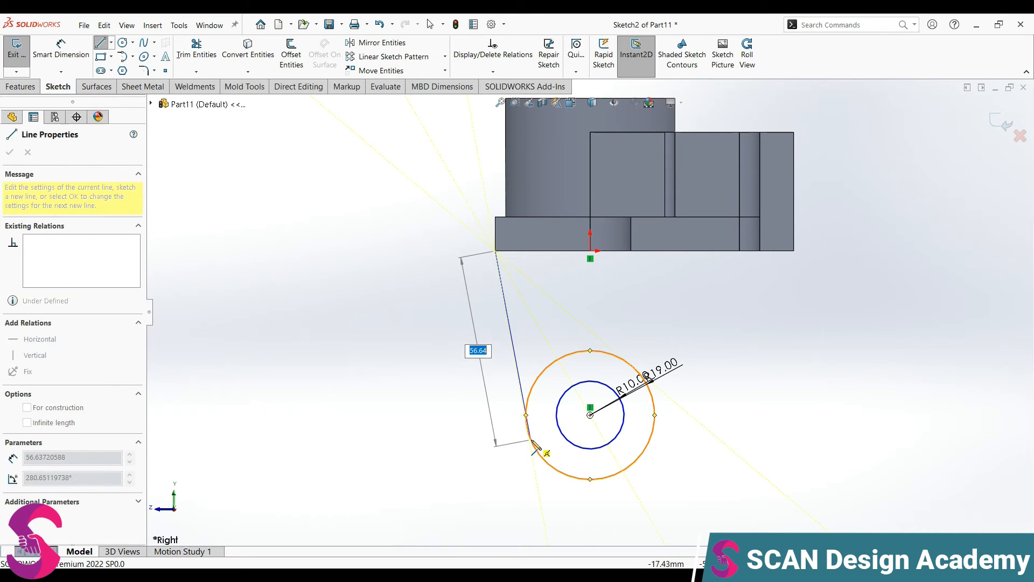
left_click(531, 439)
key("Escape")
left_click(524, 399)
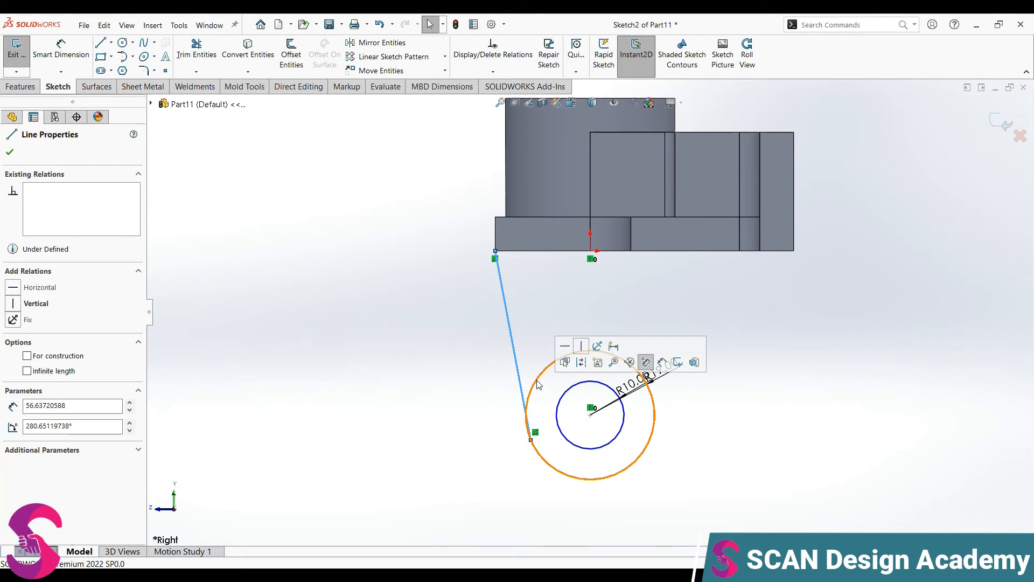
left_click(539, 377, "ctrl")
left_click(566, 330)
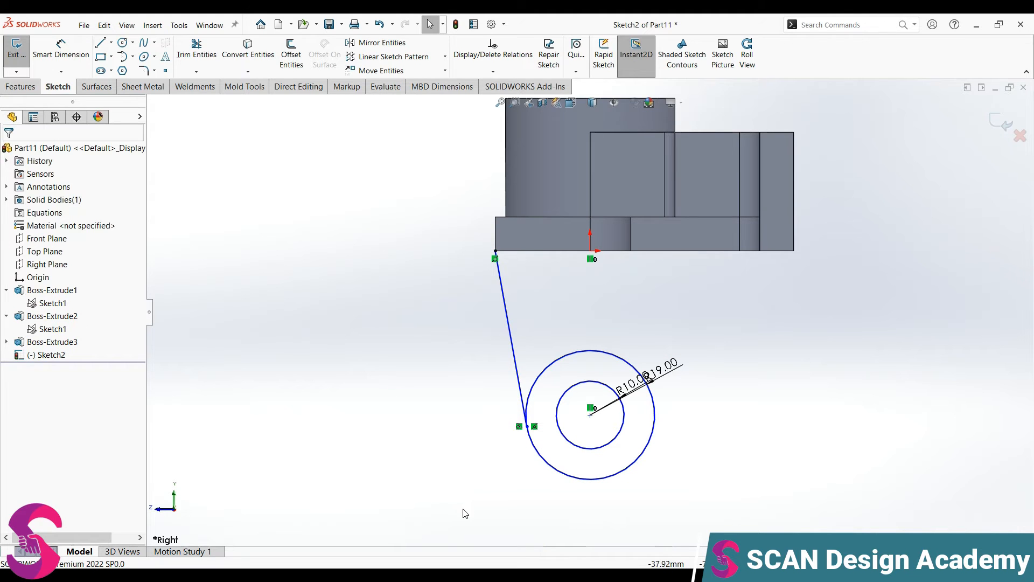
scroll(693, 347, "up", 3)
scroll(693, 346, "down", 3)
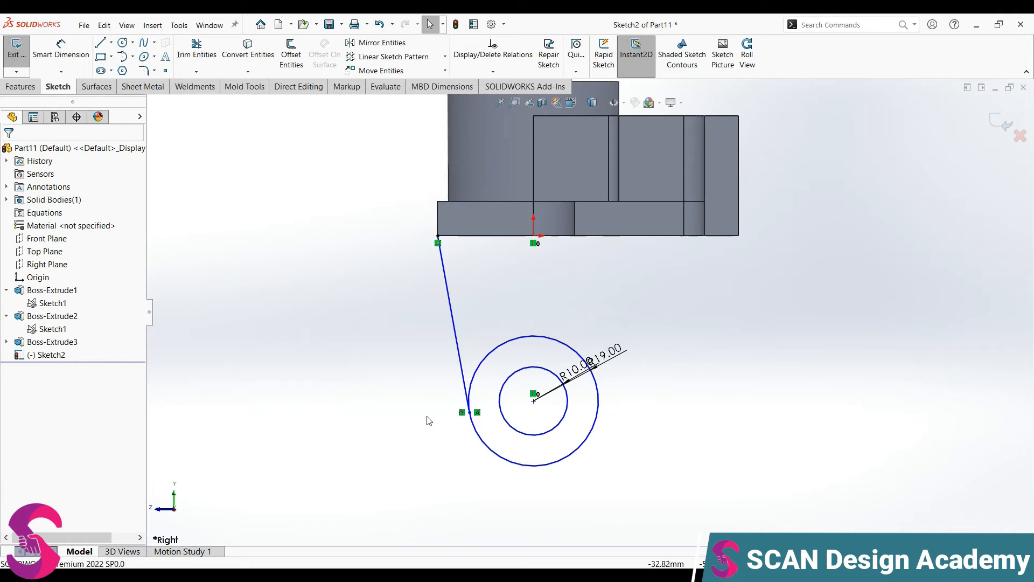
right_click_drag(418, 379, 437, 311)
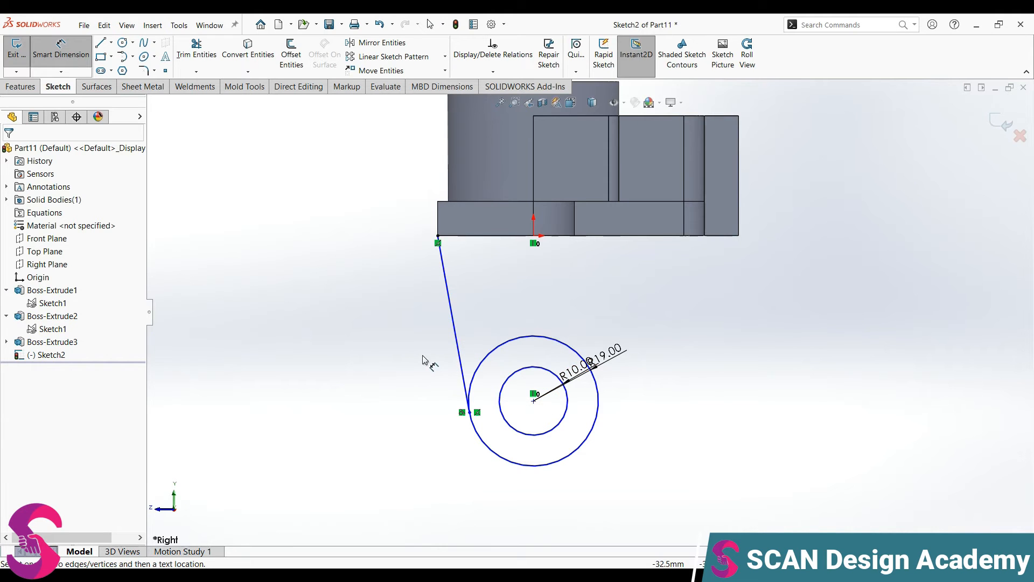
left_click(457, 353)
left_click(405, 349)
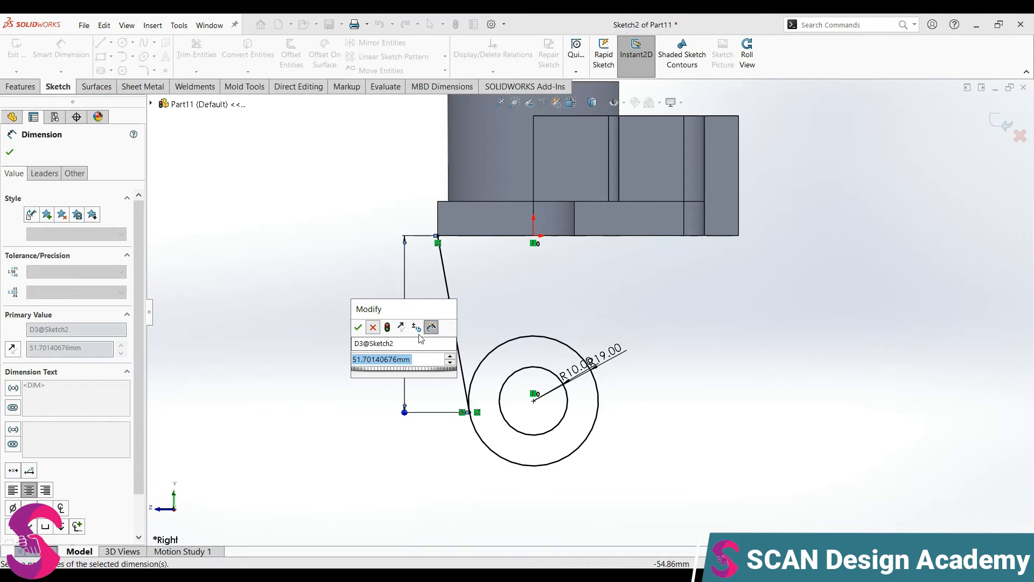
key("Return")
left_click_drag(406, 348, 367, 343)
key("Escape")
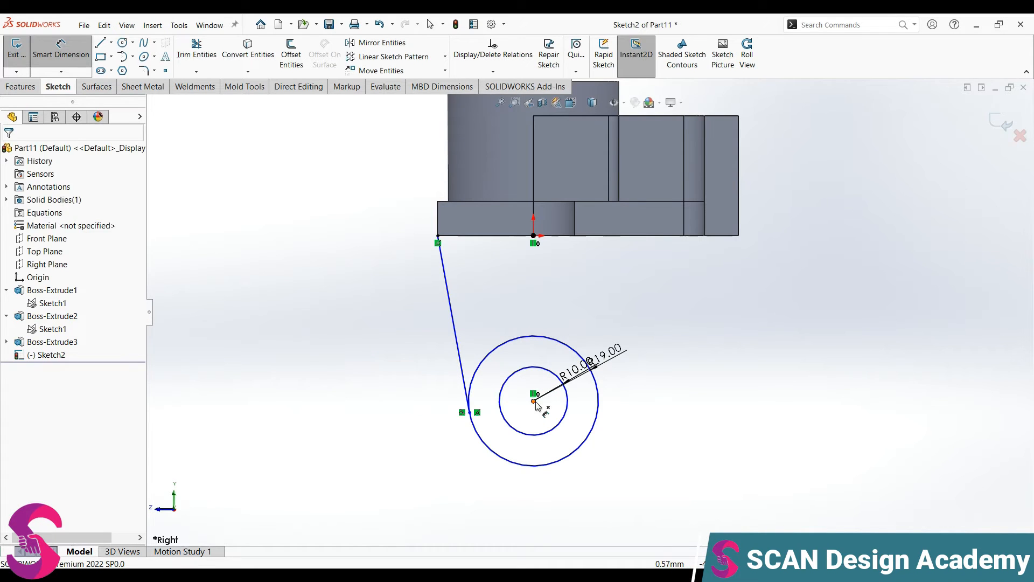
- Dimension the vertical distance between the origin and the circles' center at 56 mm
left_click(533, 401)
left_click(534, 236)
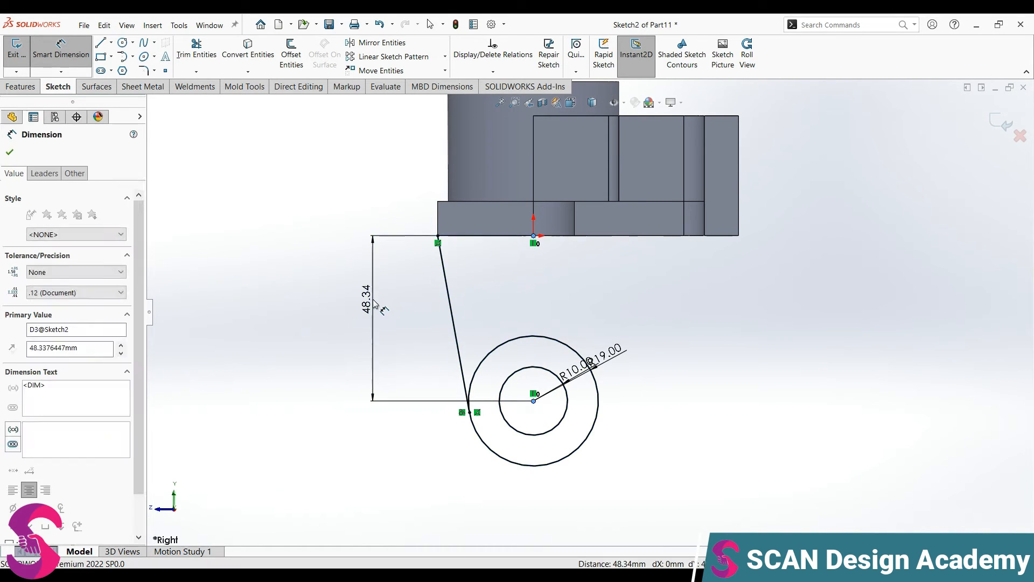
left_click(374, 299)
type("56")
key("Return")
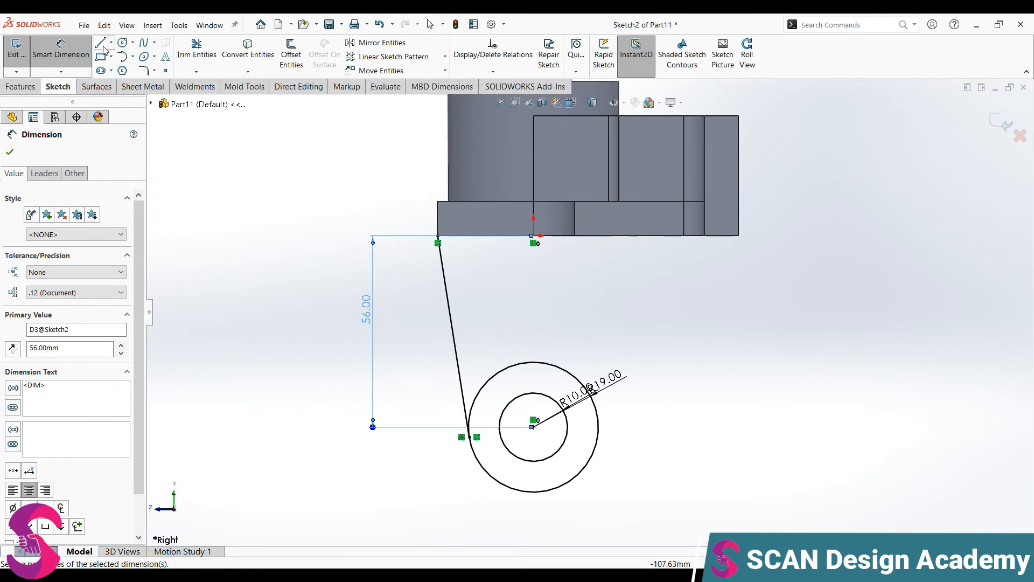
- Draw a rear slanted line from the outer circle to the plate's lower edge, continuing with a short horizontal line about 9 mm along that edge
left_click(100, 42)
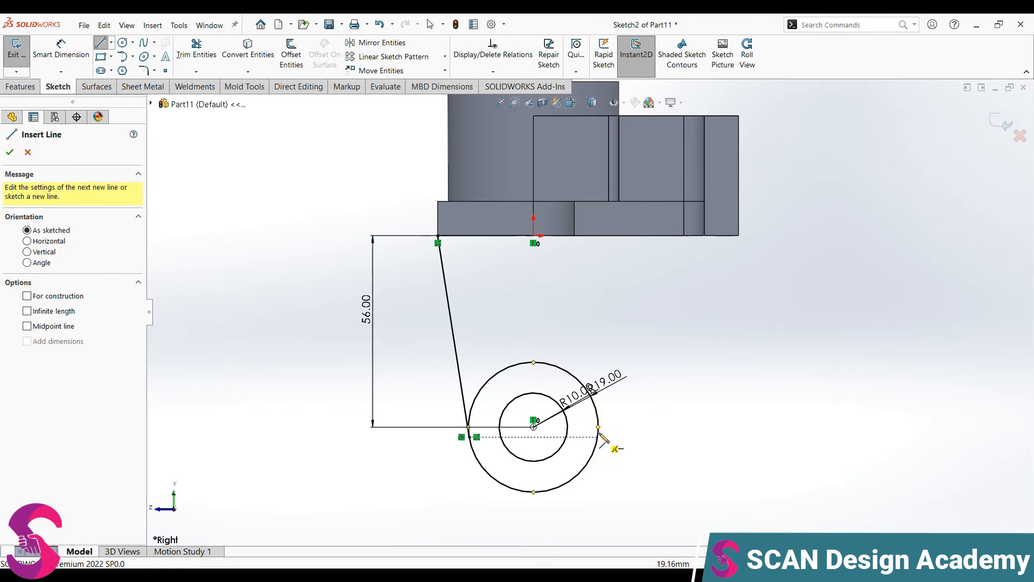
left_click(600, 437)
left_click(645, 235)
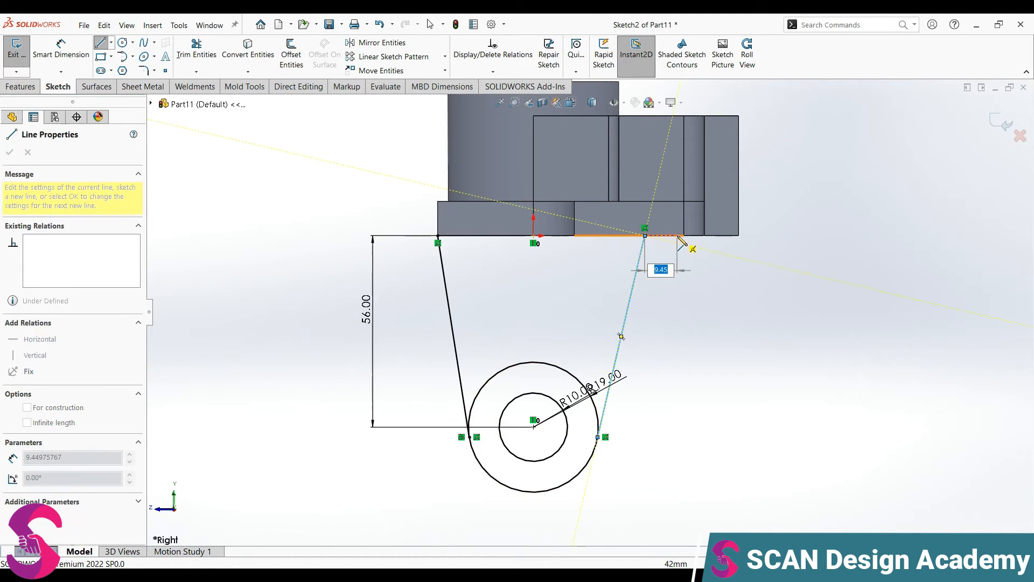
left_click(678, 237)
key("Escape")
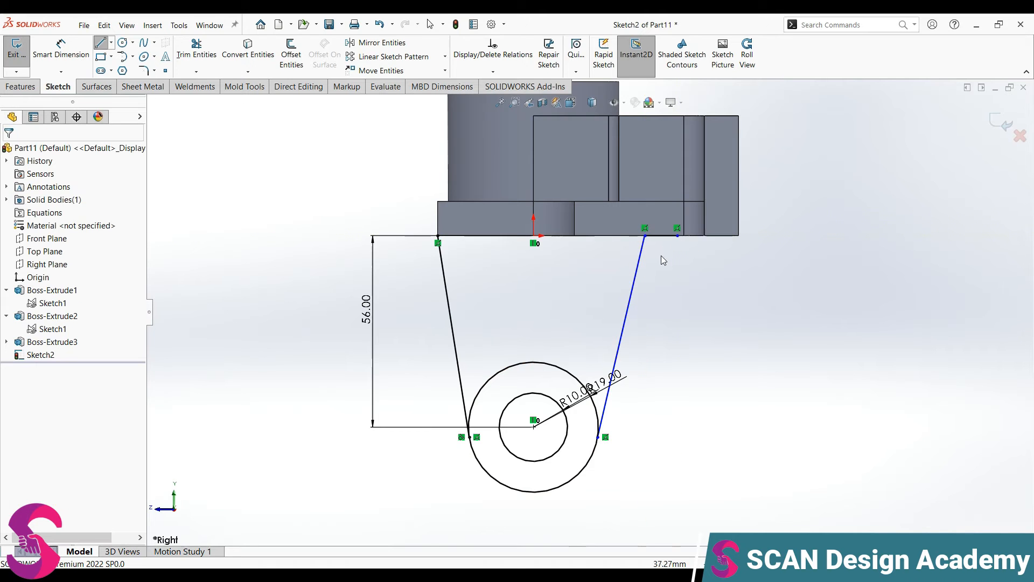
- Make the two slanted lines equal in length and the rear one tangent to the outer circle
left_click(641, 263)
left_click(446, 291, "ctrl")
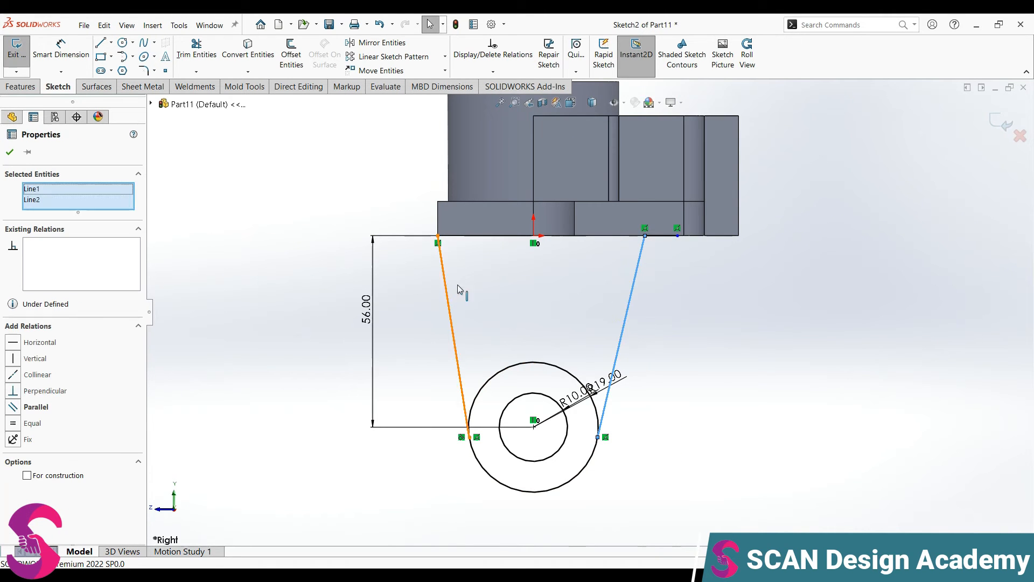
left_click(560, 254)
left_click(647, 312)
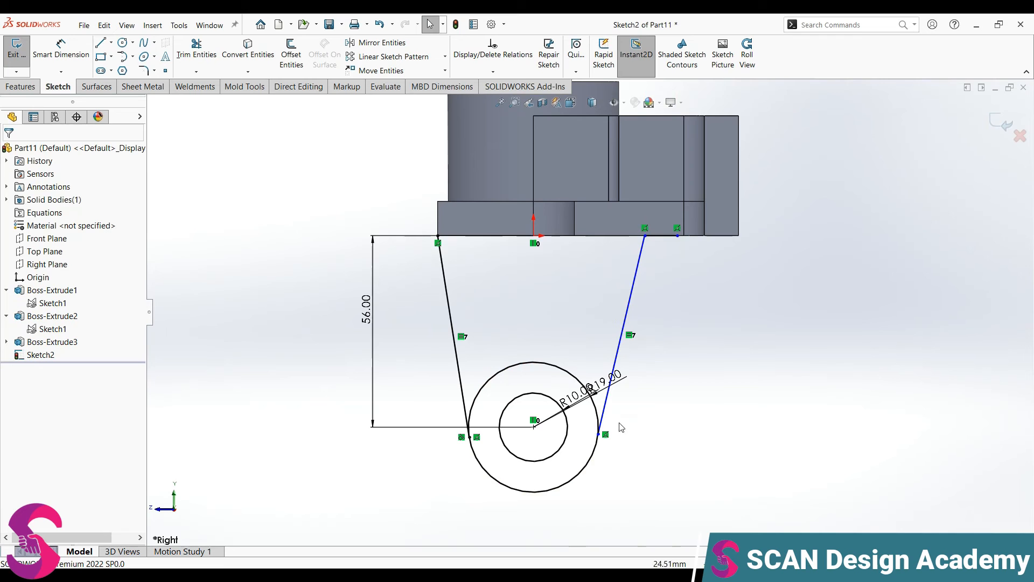
left_click(602, 423)
left_click(598, 429, "ctrl")
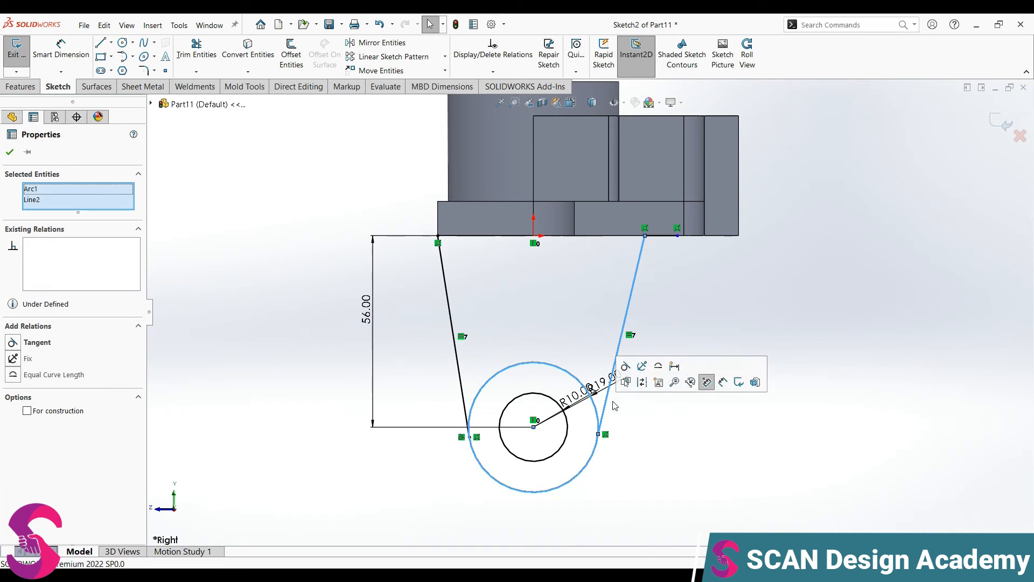
left_click(631, 378)
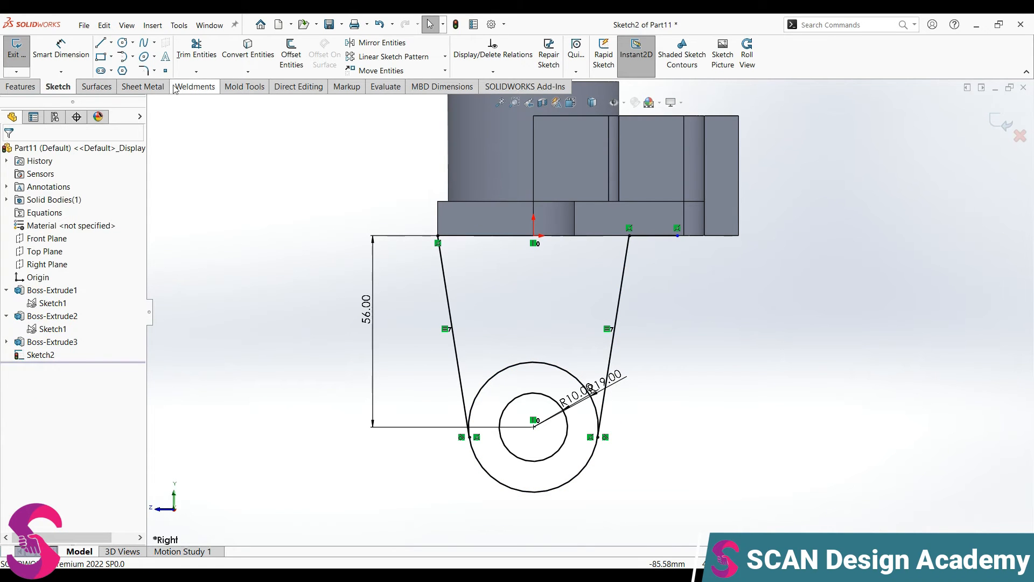
- Lengthen the short horizontal line past the bracket's rear edge and fillet its corner with the rear slanted line at 25 mm radius
left_click(144, 71)
type("2")
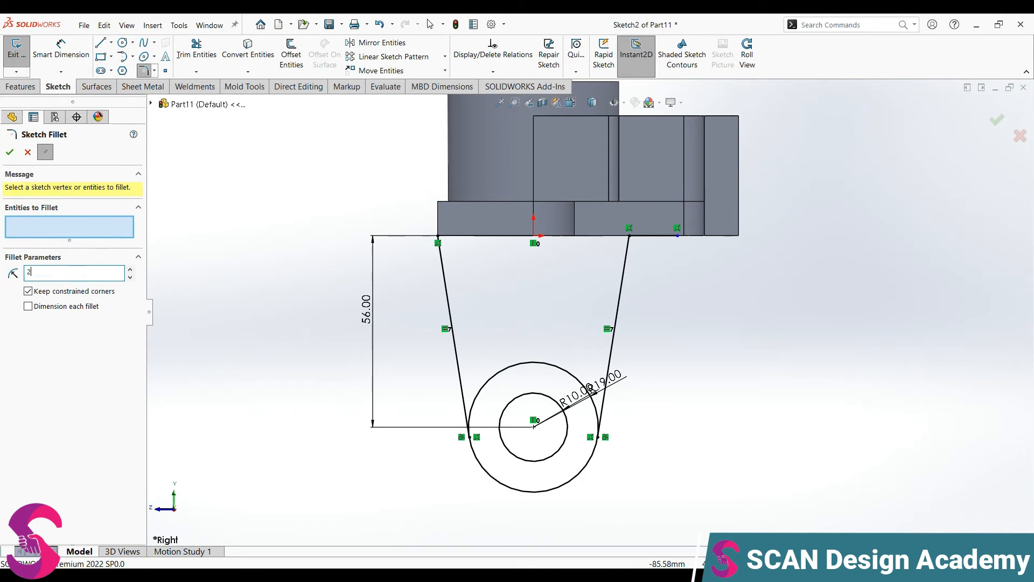
type("5")
left_click(628, 243)
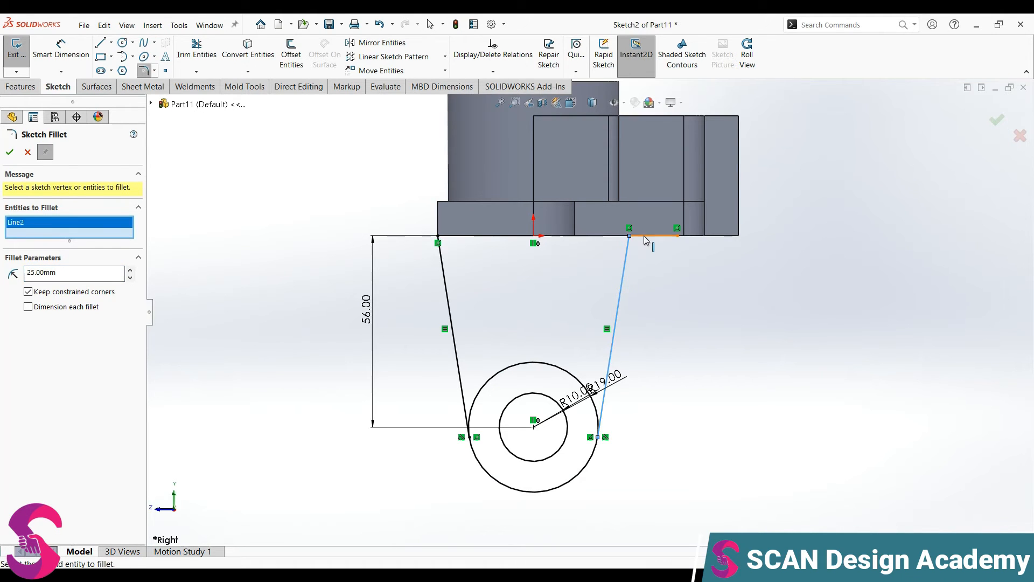
left_click(644, 236)
left_click_drag(678, 235, 769, 236)
left_click(142, 70)
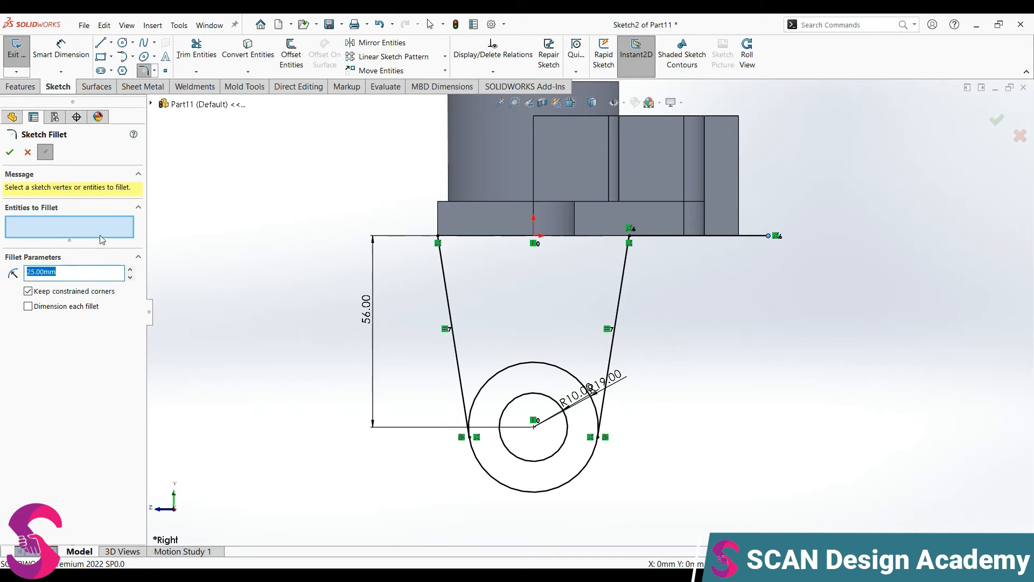
left_click(630, 238)
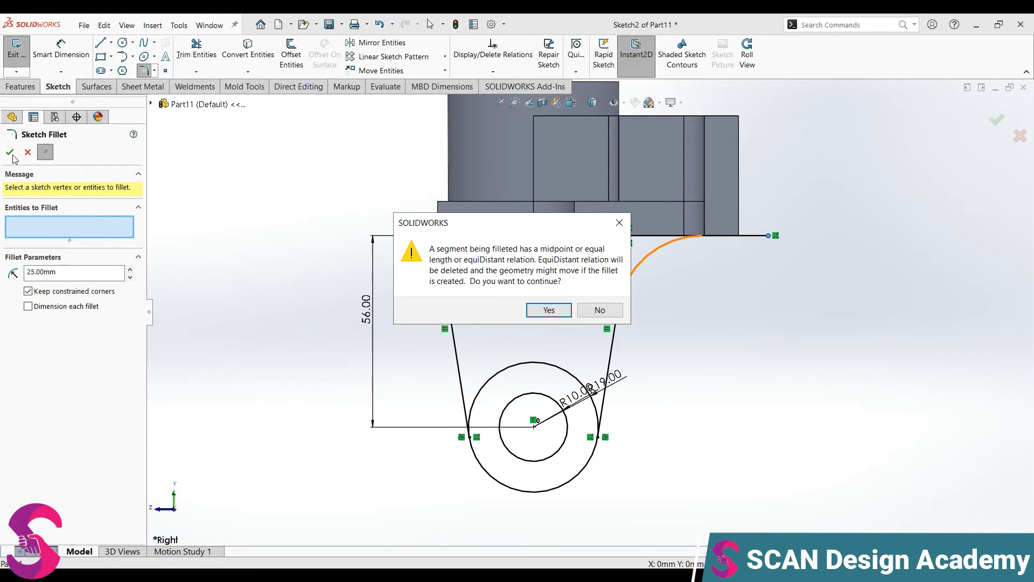
left_click(548, 309)
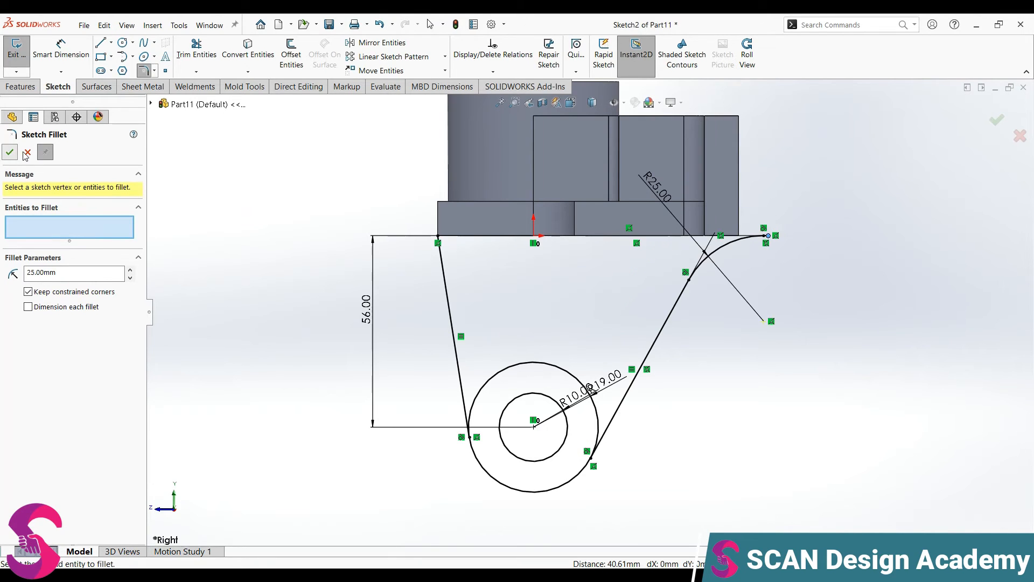
key("Escape")
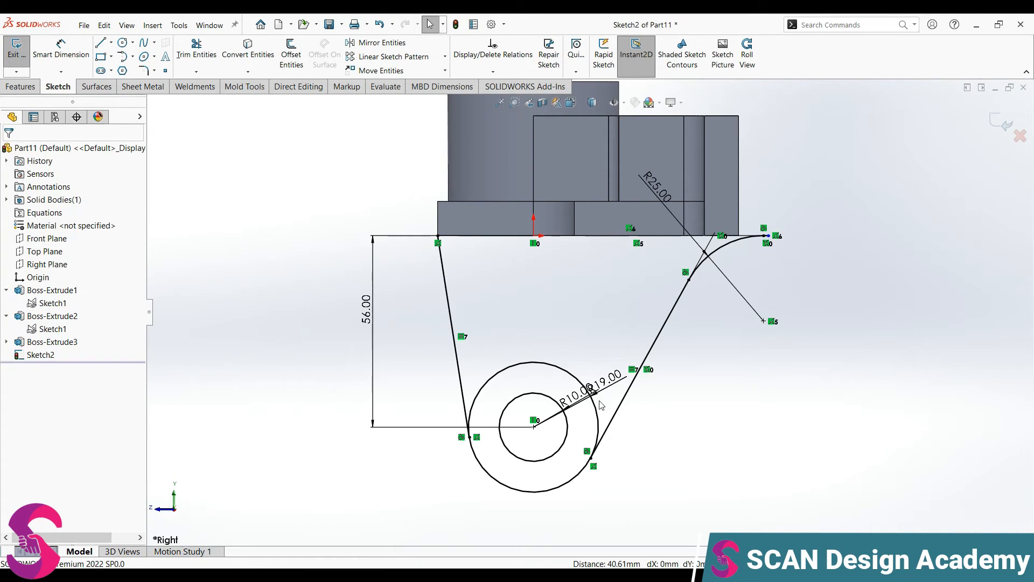
- Delete the rear slanted line's equal relation and move its filleted end back toward the middle of the plate
left_click(592, 460)
left_click_drag(592, 459, 598, 440)
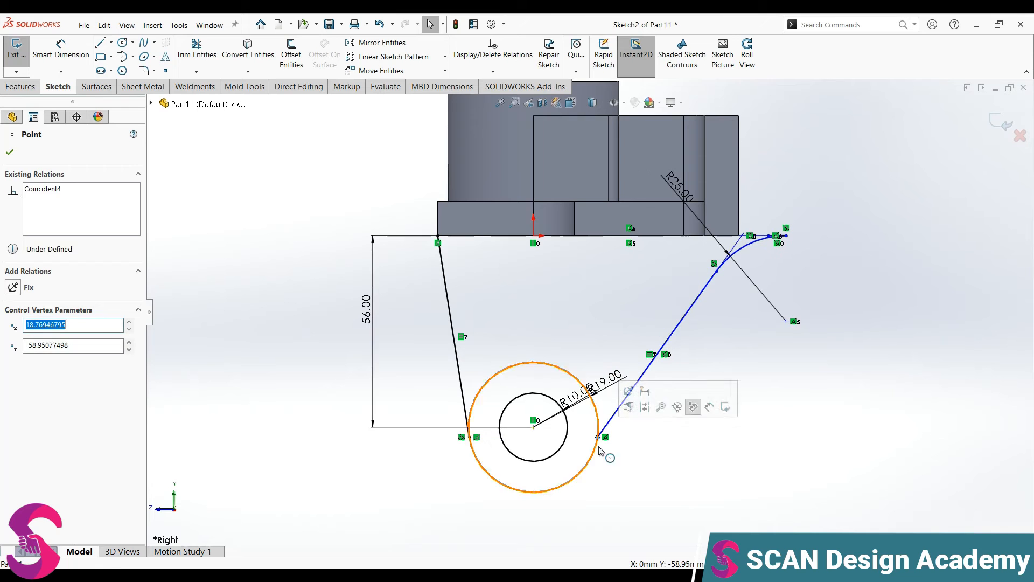
left_click(616, 470)
left_click(650, 354)
key("Delete")
mouse_move(717, 271)
left_mouse_down()
mouse_move(695, 259)
mouse_move(641, 277)
mouse_move(661, 310)
mouse_move(644, 289)
mouse_move(618, 358)
left_mouse_up()
- Align the lower endpoints of both slanted lines horizontally with the circles' center
left_click(598, 436)
left_click(534, 427, "ctrl")
left_click(562, 382)
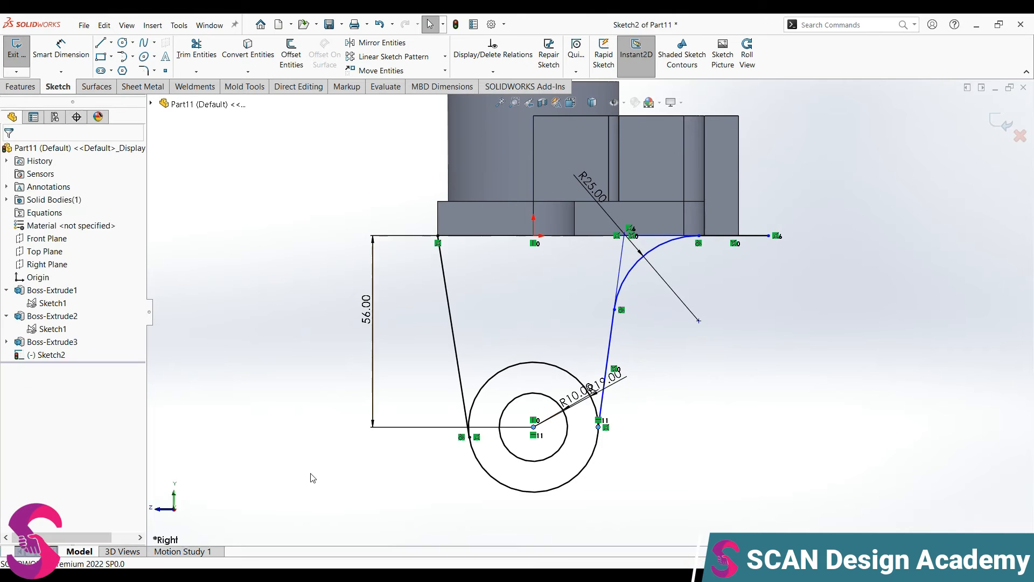
left_click(469, 437)
left_click(533, 427, "ctrl")
left_click(572, 384)
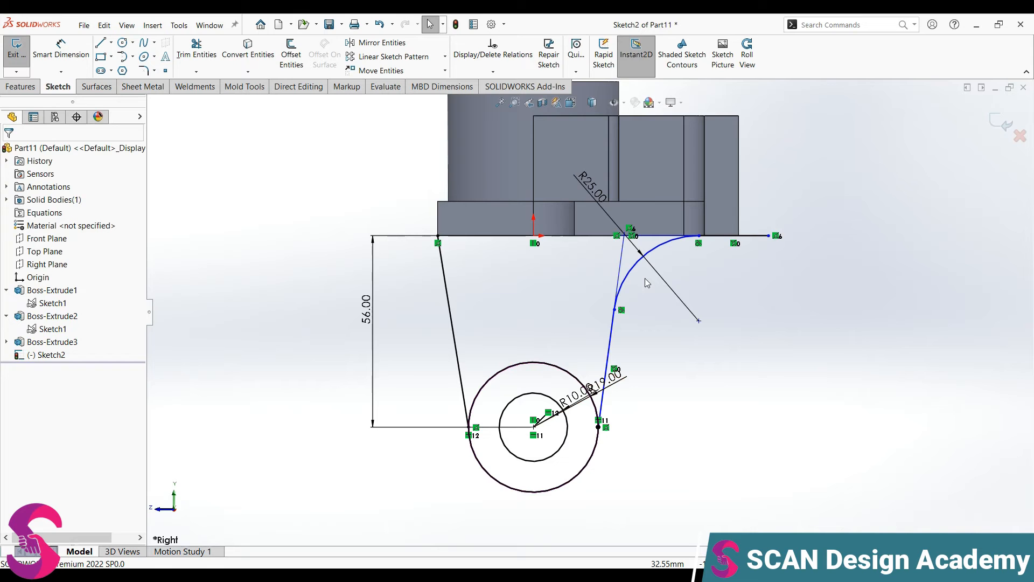
- Dimension the horizontal distance from the origin to the fillet's virtual corner at 33 mm
right_click_drag(667, 349, 663, 302)
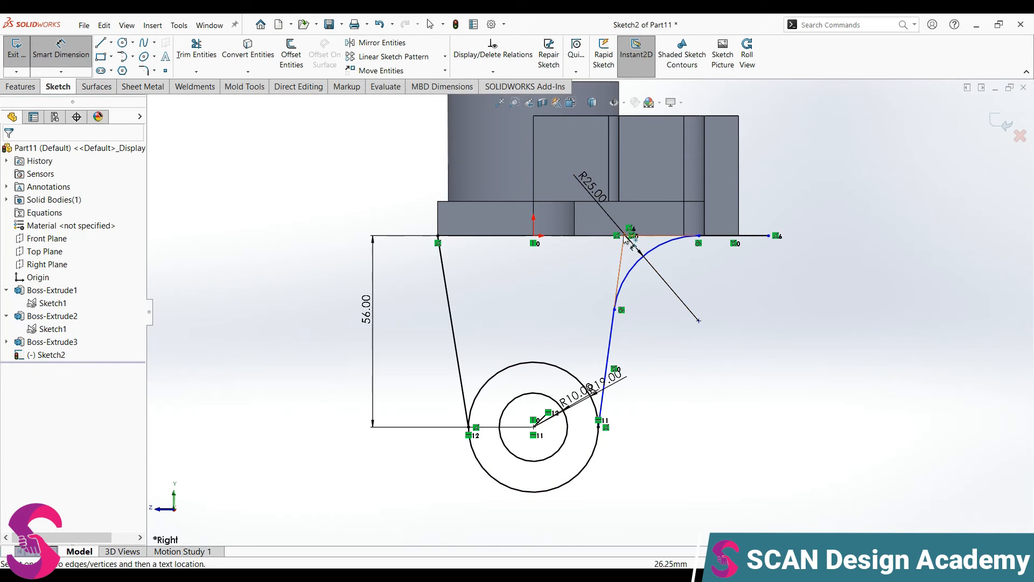
scroll(614, 263, "down", 3)
left_click(612, 249)
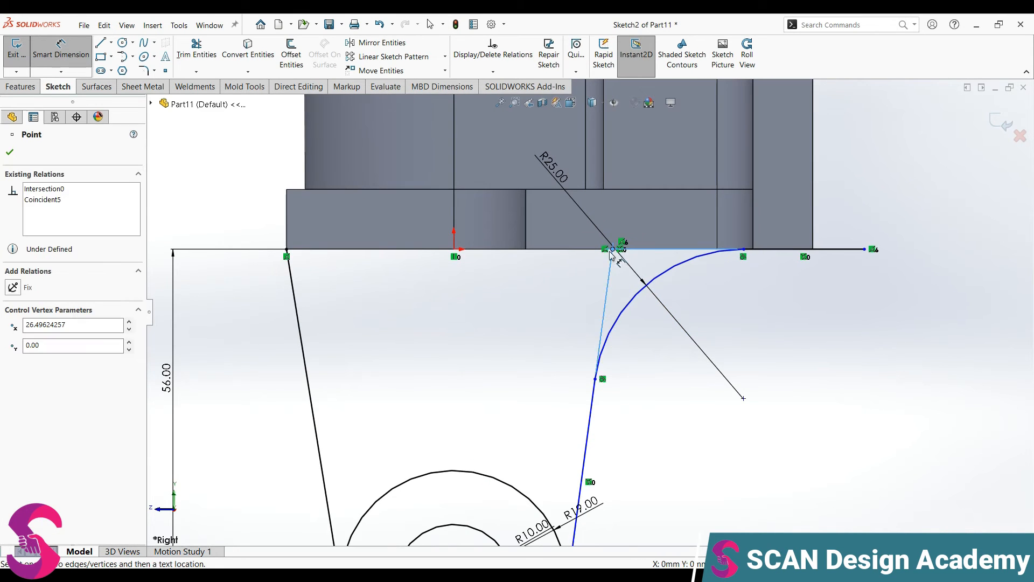
left_click(454, 250)
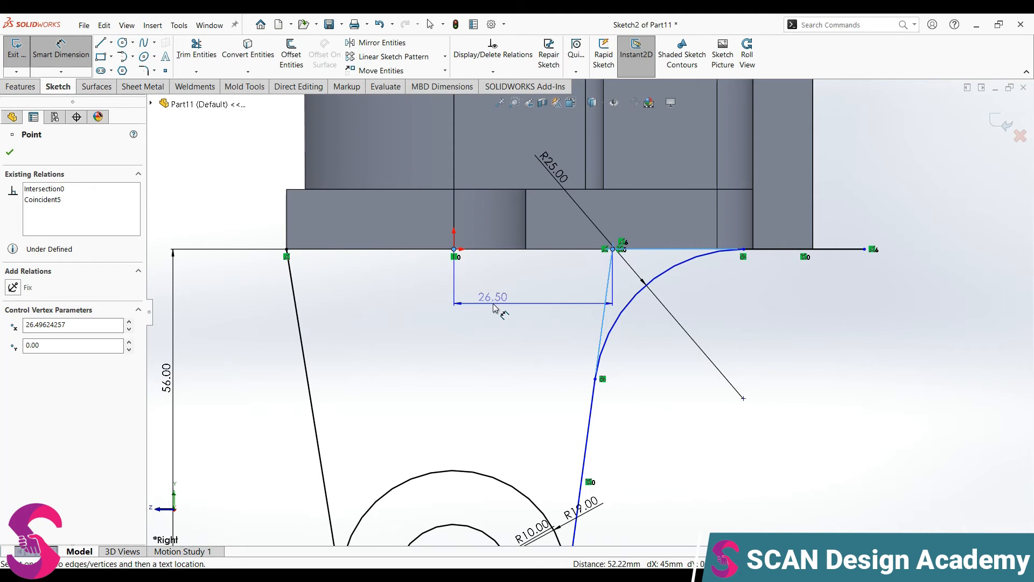
left_click(495, 305)
type("33")
key("Return")
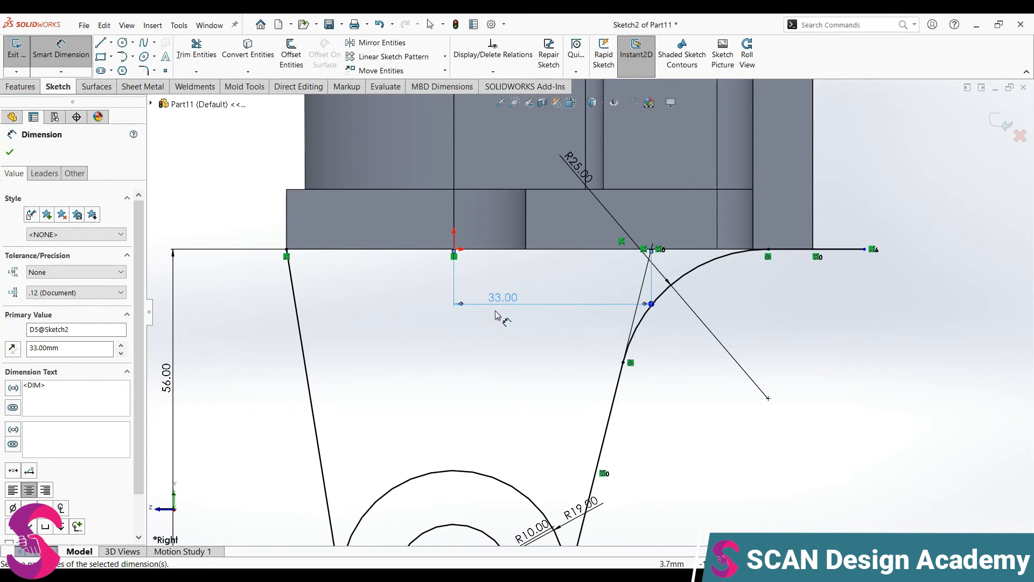
- Move the free end of the horizontal line to the plate's lower front corner to close the lug profile
scroll(539, 318, "up", 5)
scroll(560, 323, "down", 2)
scroll(685, 320, "down", 3)
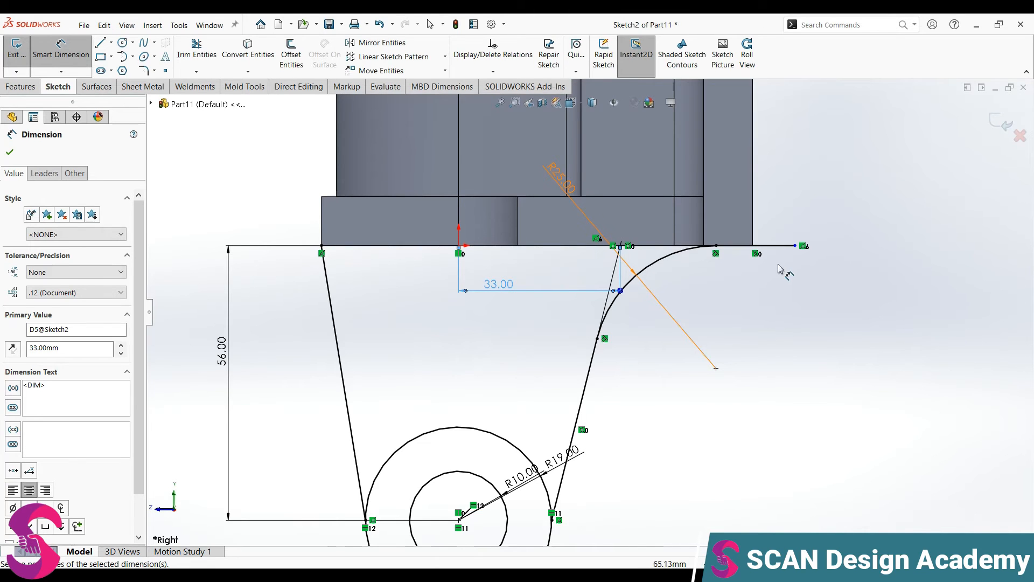
key("Escape")
left_click_drag(798, 248, 322, 248)
scroll(334, 345, "up", 4)
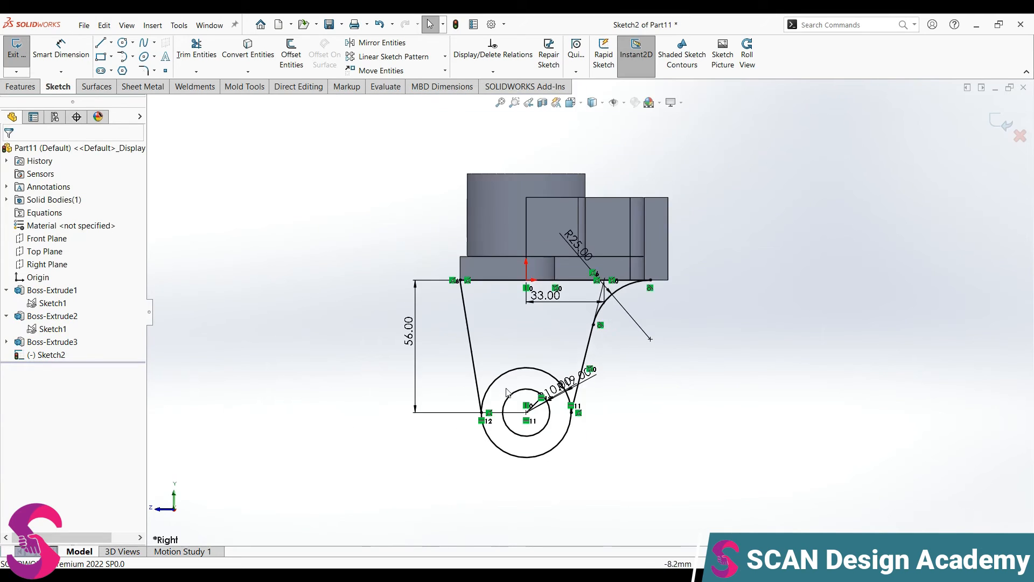
scroll(505, 399, "down", 3)
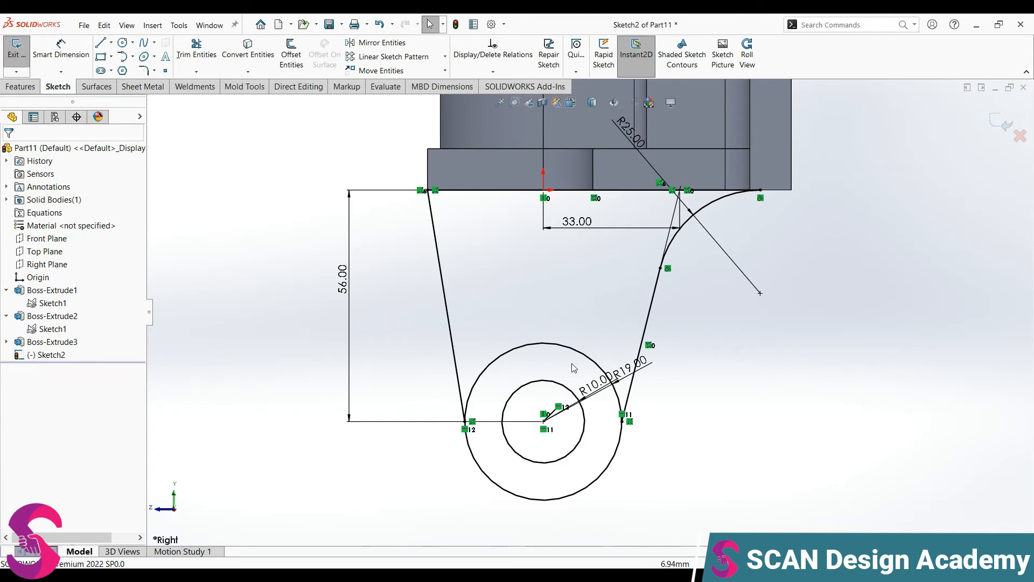
- Start a boss extrusion of the lug sketch with the plate's outer side face as its starting surface
scroll(575, 368, "up", 4)
left_click(21, 86)
left_click(34, 68)
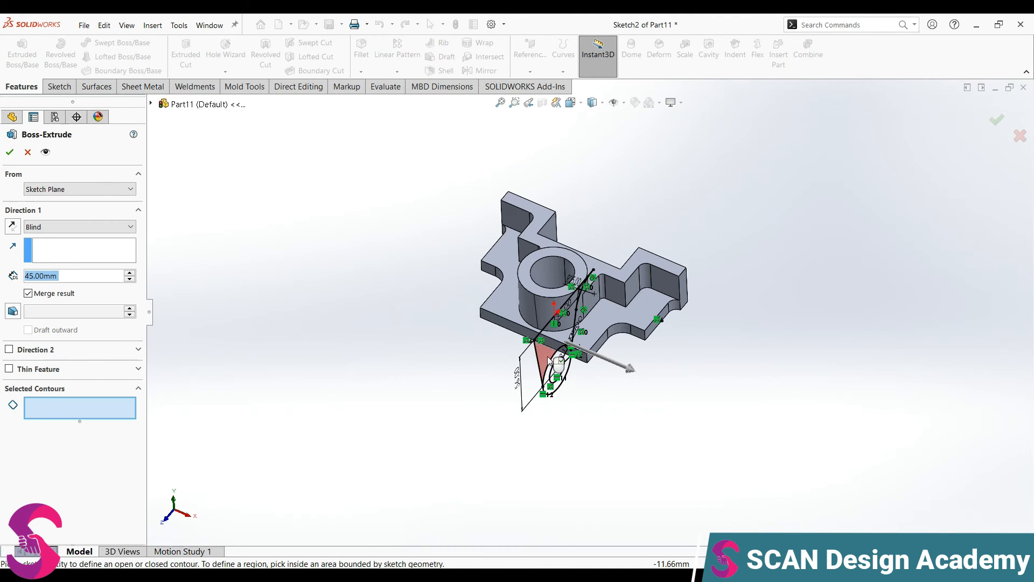
scroll(558, 363, "down", 3)
left_click(56, 189)
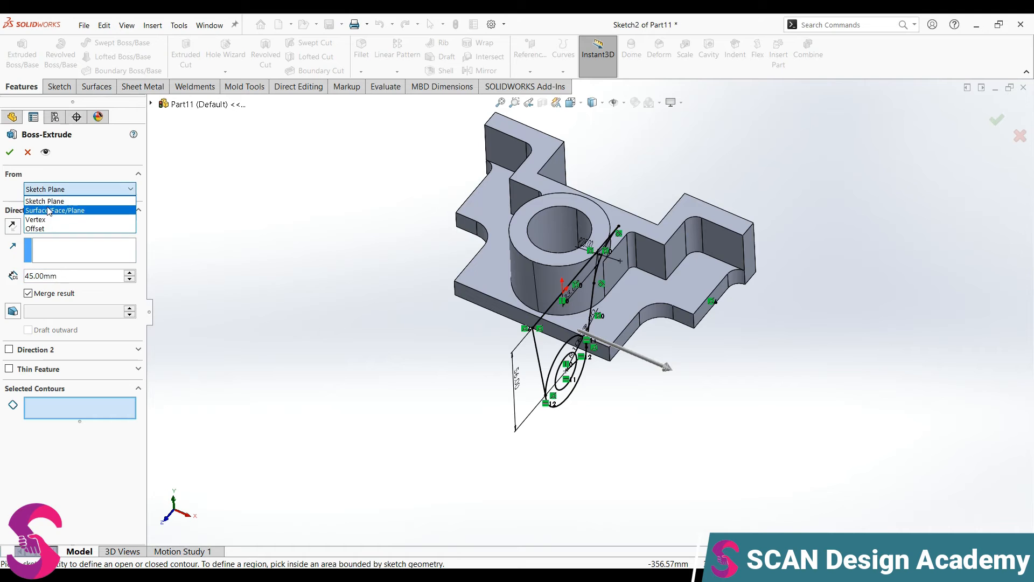
left_click(49, 210)
left_click(628, 347)
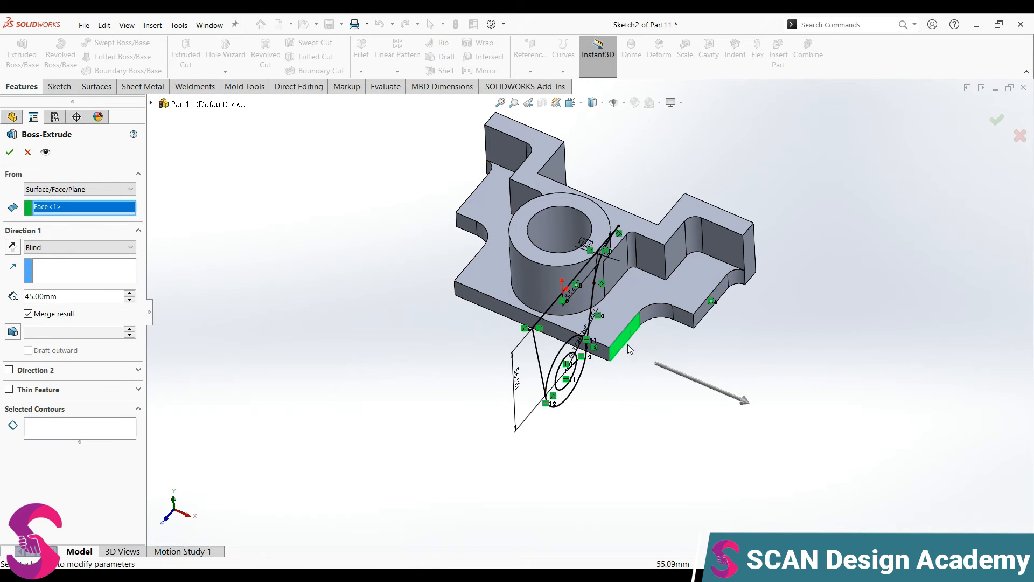
- Extrude the region between the slanted lines and the outer circle 10 mm in the reversed direction
left_click_drag(68, 297, 2, 305)
type("10")
left_click(69, 431)
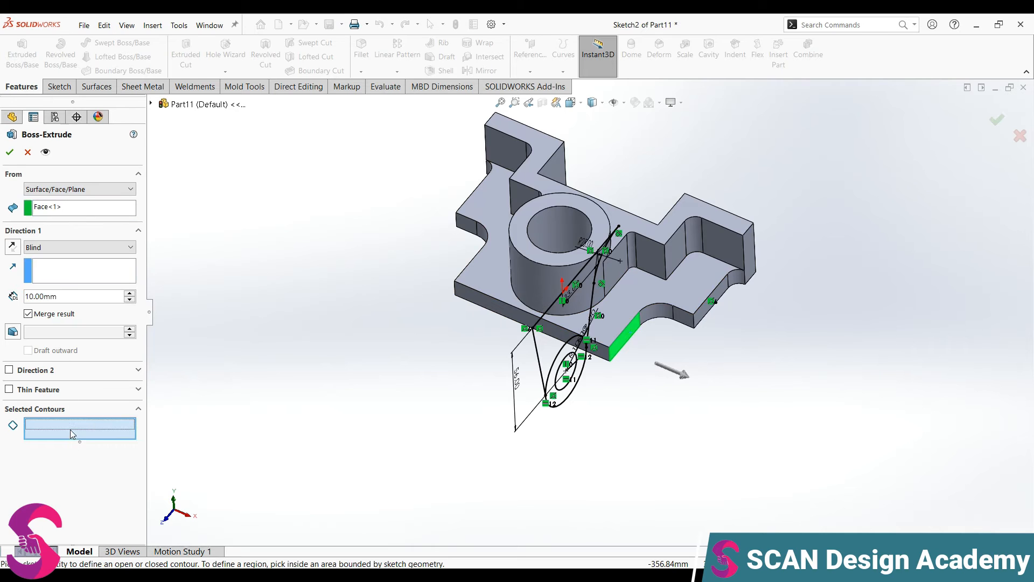
left_click(553, 349)
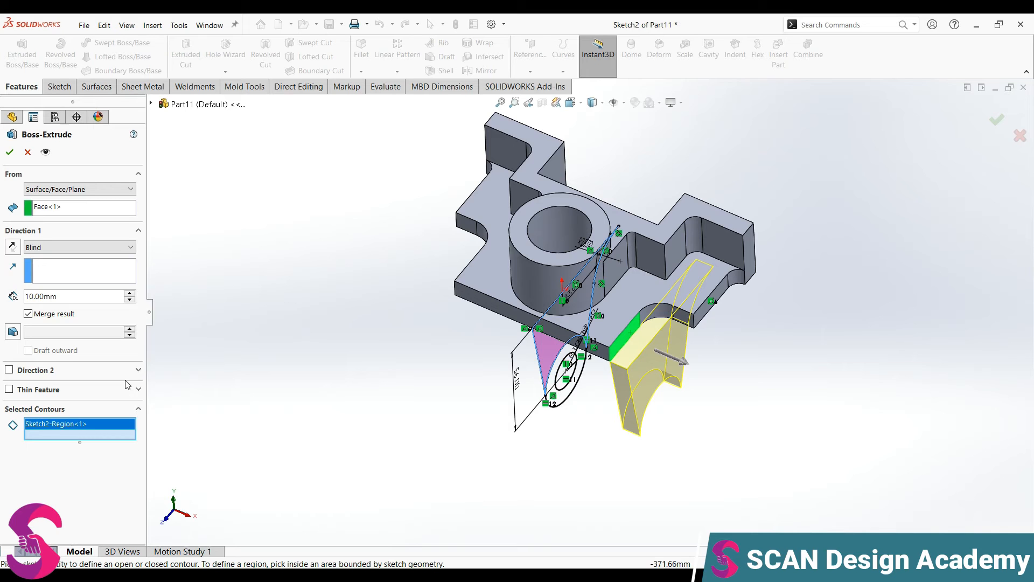
left_click(12, 247)
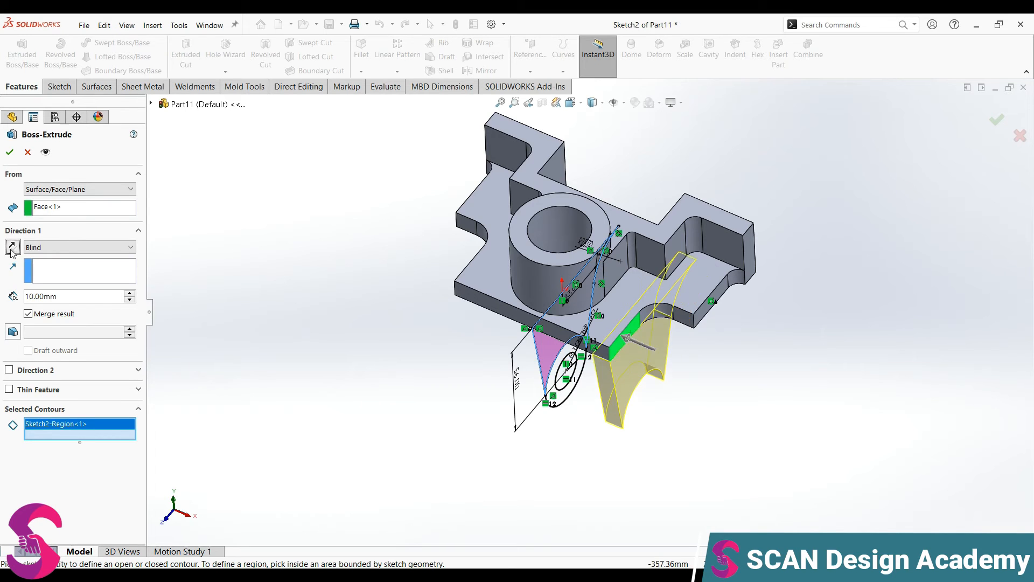
left_click(10, 153)
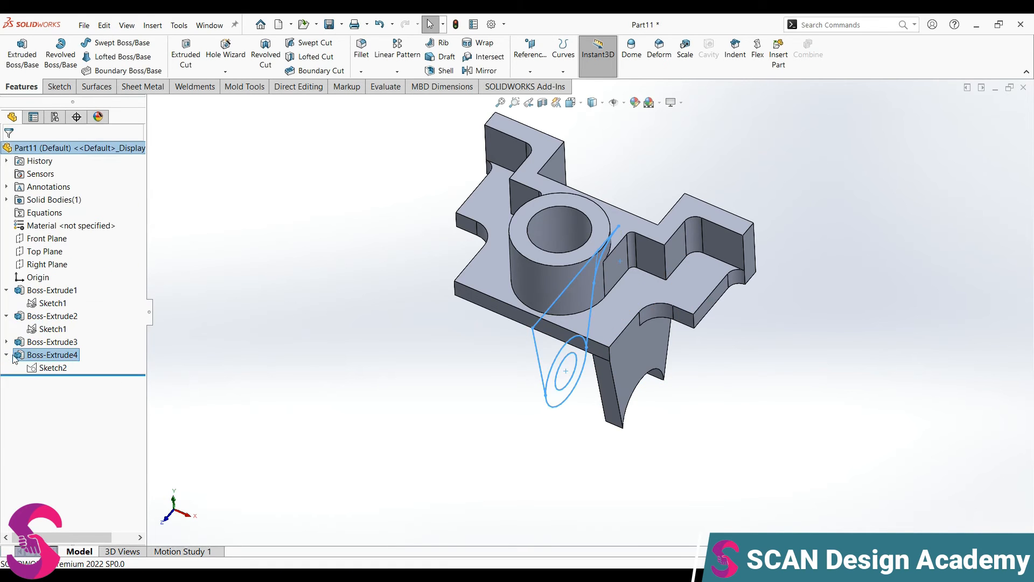
- Start another boss extrusion from the lug sketch, using only the ring region between the two circles
left_click(53, 368)
left_click(22, 54)
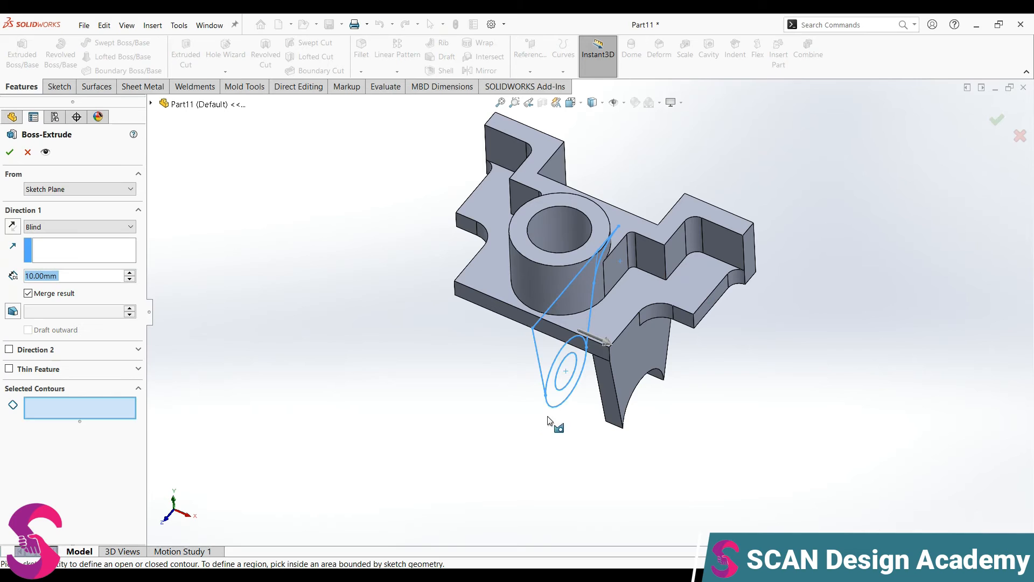
left_click(559, 396)
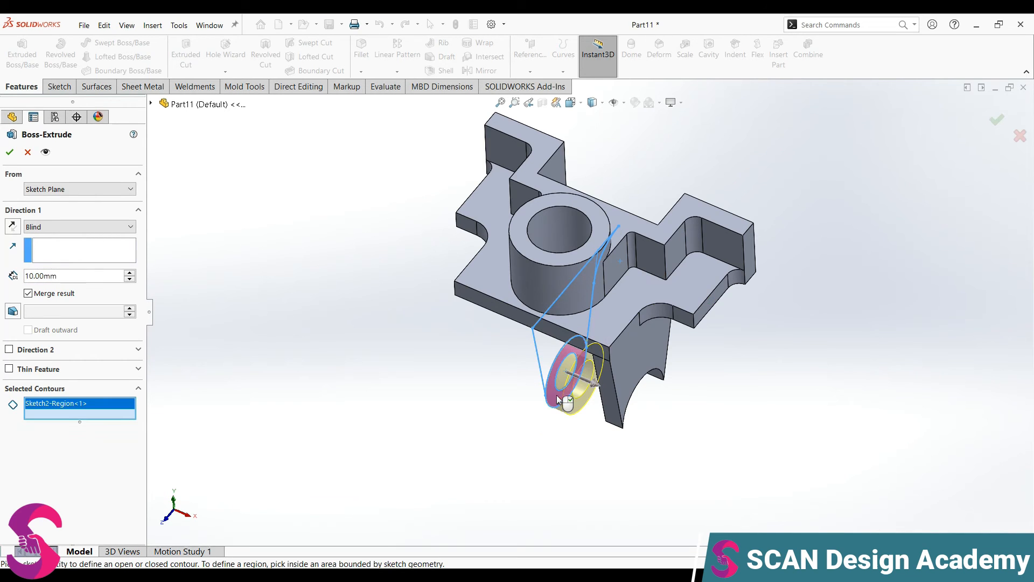
left_click(53, 228)
left_click(54, 228)
- Start the ring's extrusion from the lug's inner side face and set its depth to 12 mm
left_click(74, 189)
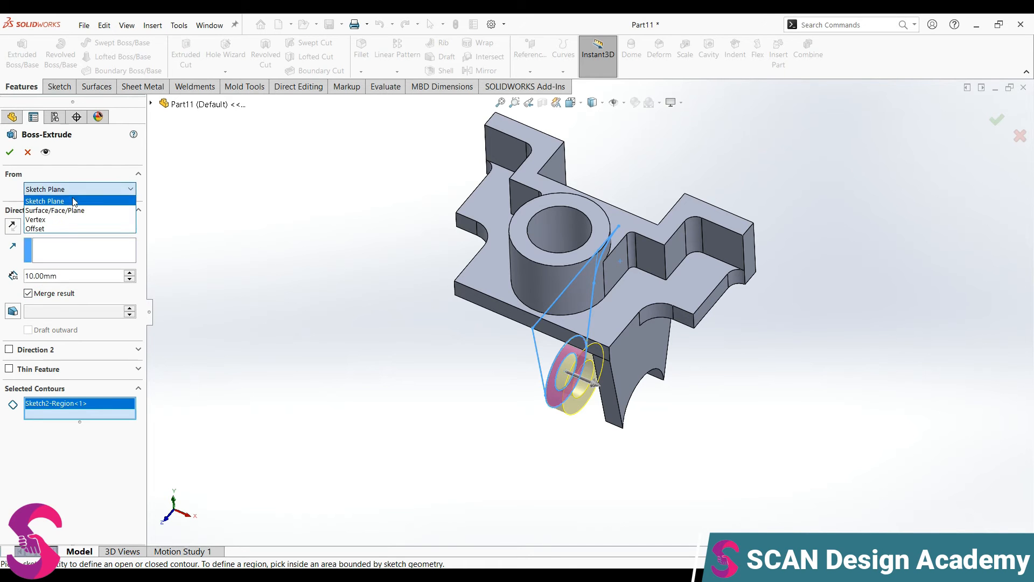
left_click(54, 211)
middle_click_drag(511, 404, 526, 388)
left_click(606, 439)
double_click(67, 296)
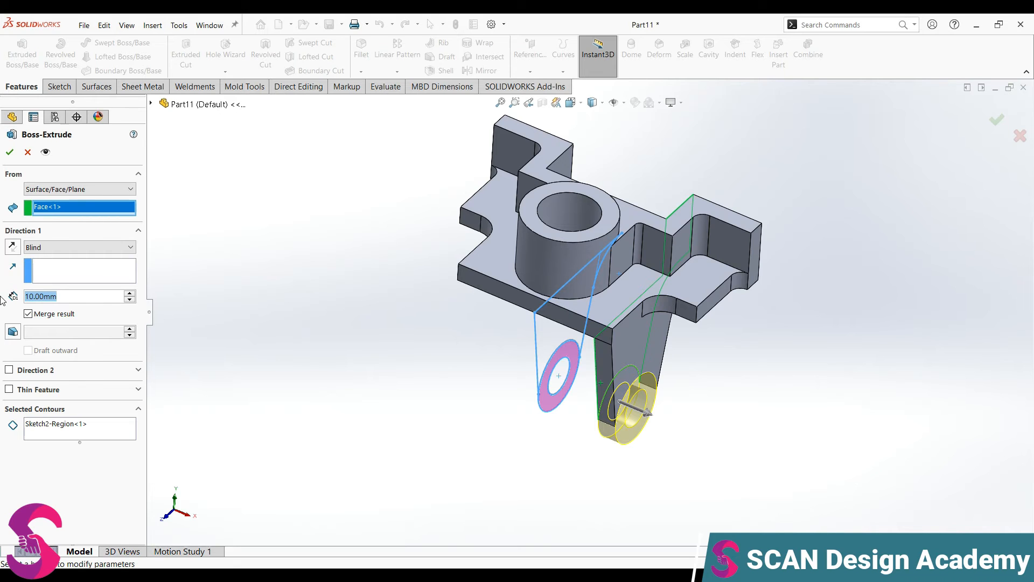
type("14")
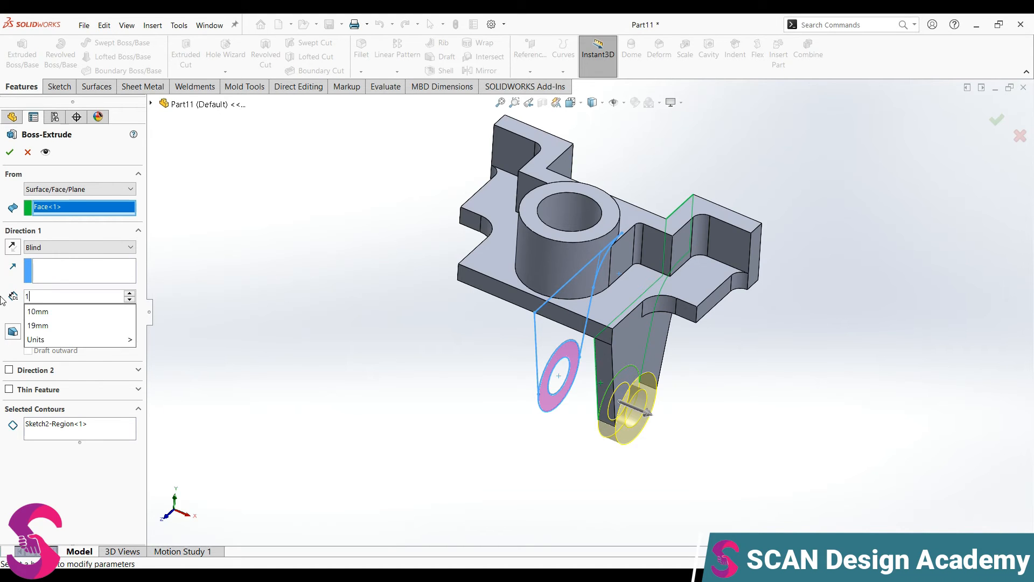
key("Return")
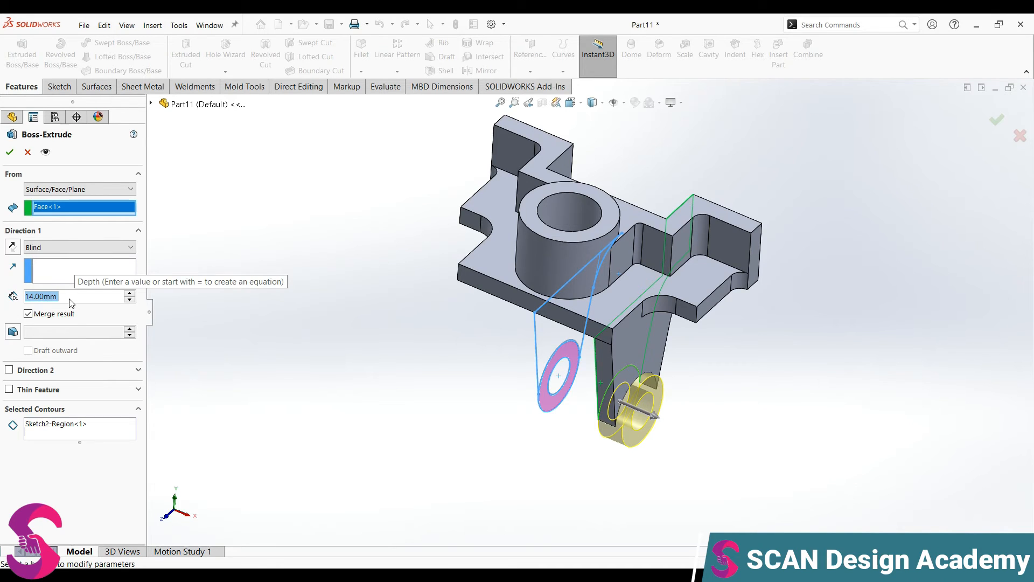
type("12")
key("Return")
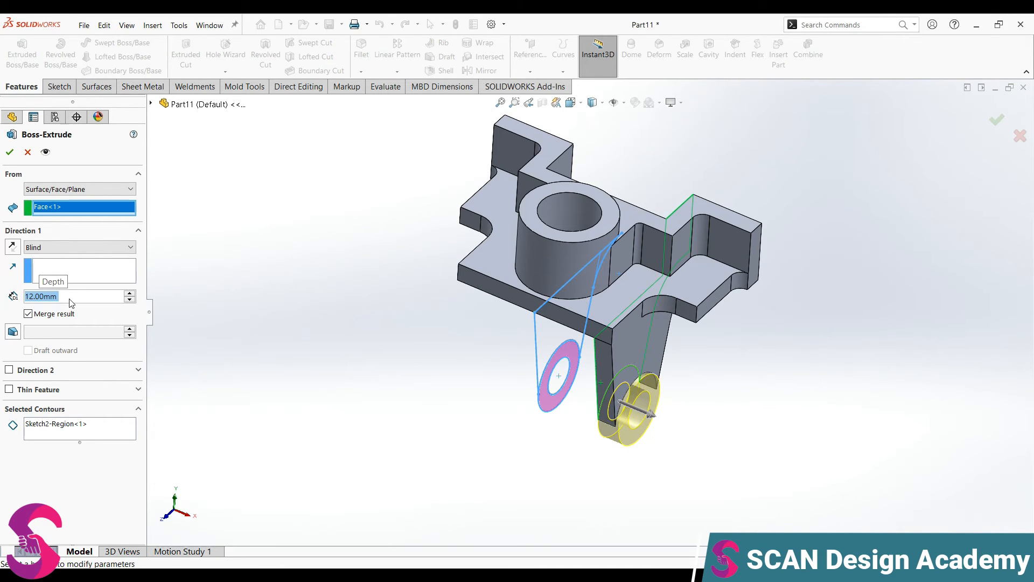
- Add a 2 mm blind extrusion in the second direction and complete the ring boss
left_click(10, 370)
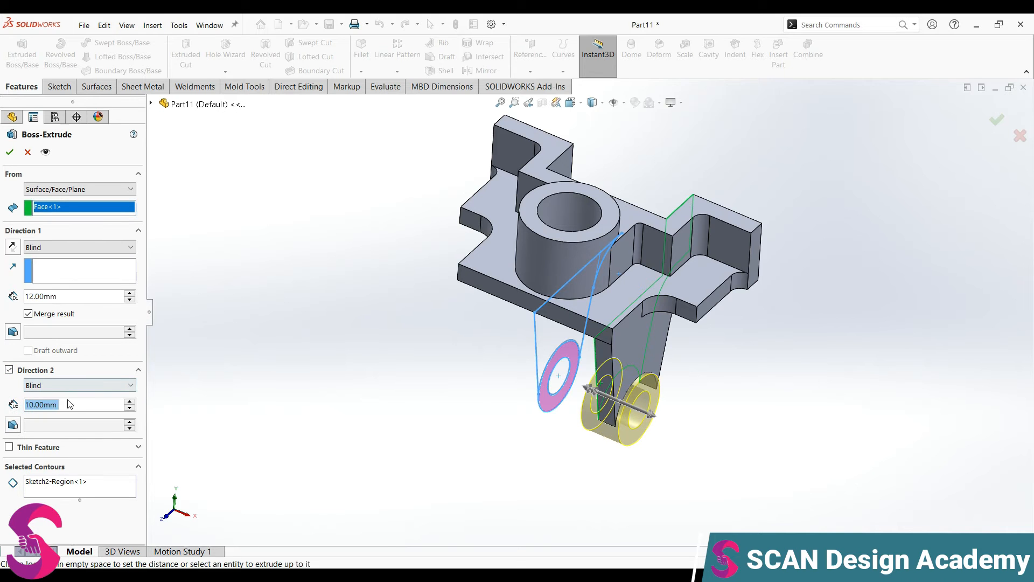
type("2")
key("Return")
middle_click_drag(625, 445, 634, 415)
scroll(633, 412, "down", 5)
scroll(635, 412, "up", 6)
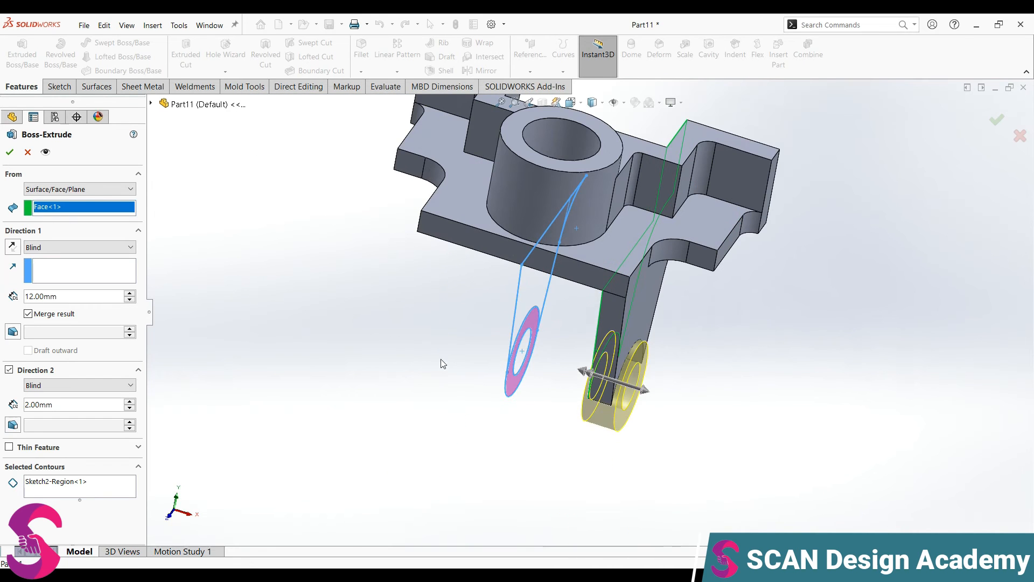
left_click(9, 152)
- Start a mirror about the Right Plane and choose the lug and its ring as the features to mirror
middle_click_drag(527, 352, 236, 306)
left_click(61, 252)
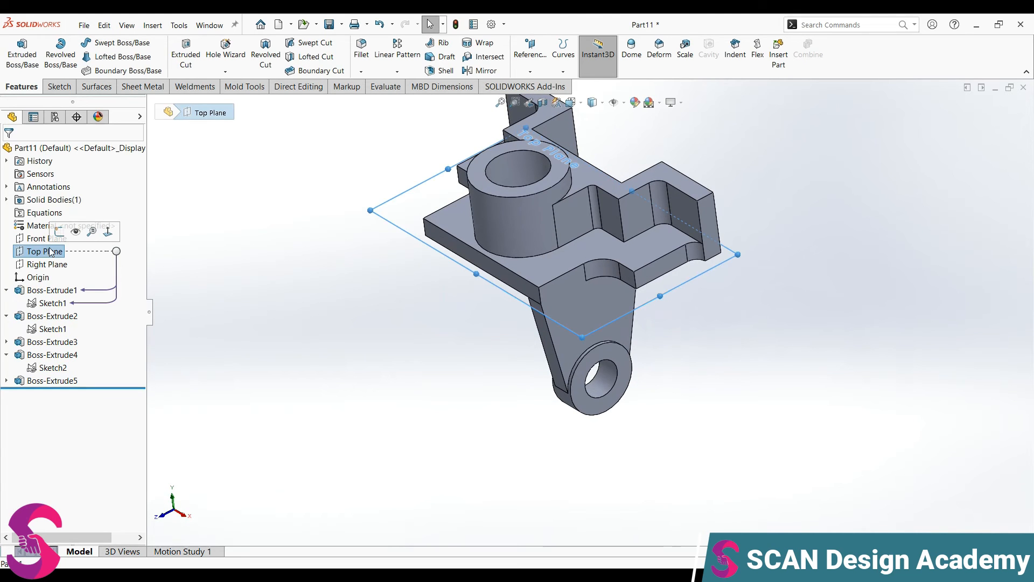
left_click(48, 264)
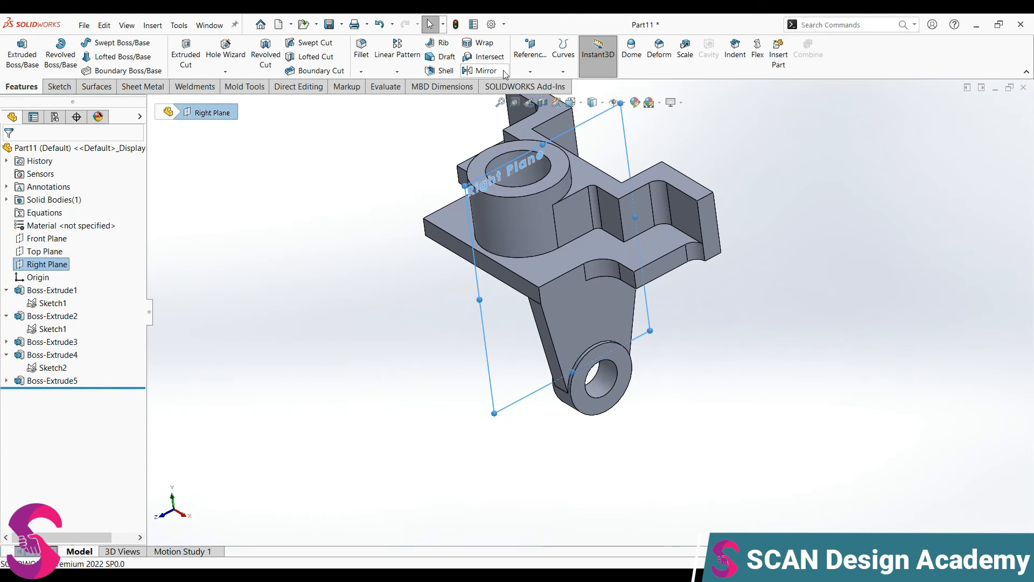
left_click(479, 71)
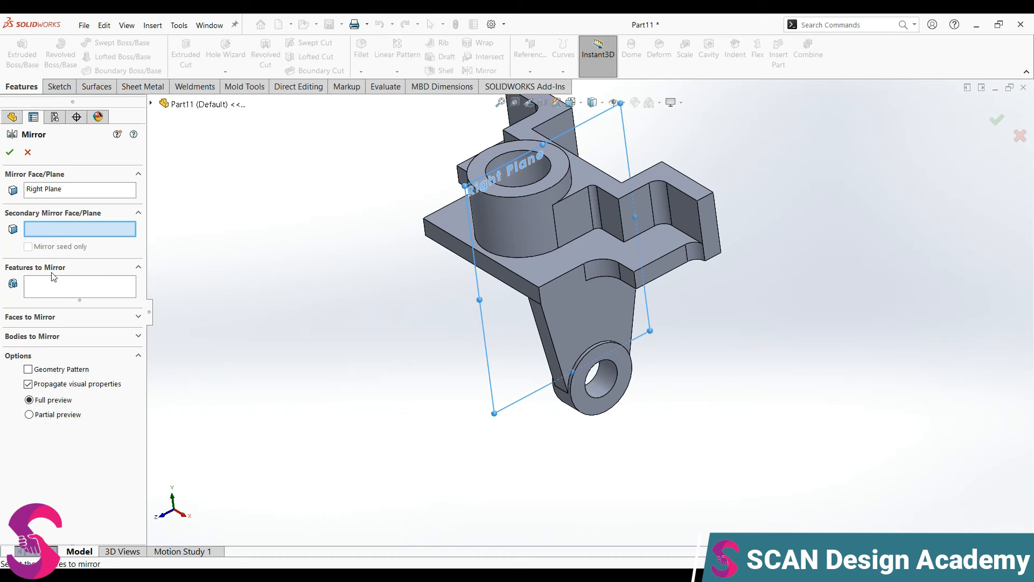
left_click(75, 285)
left_click(563, 309)
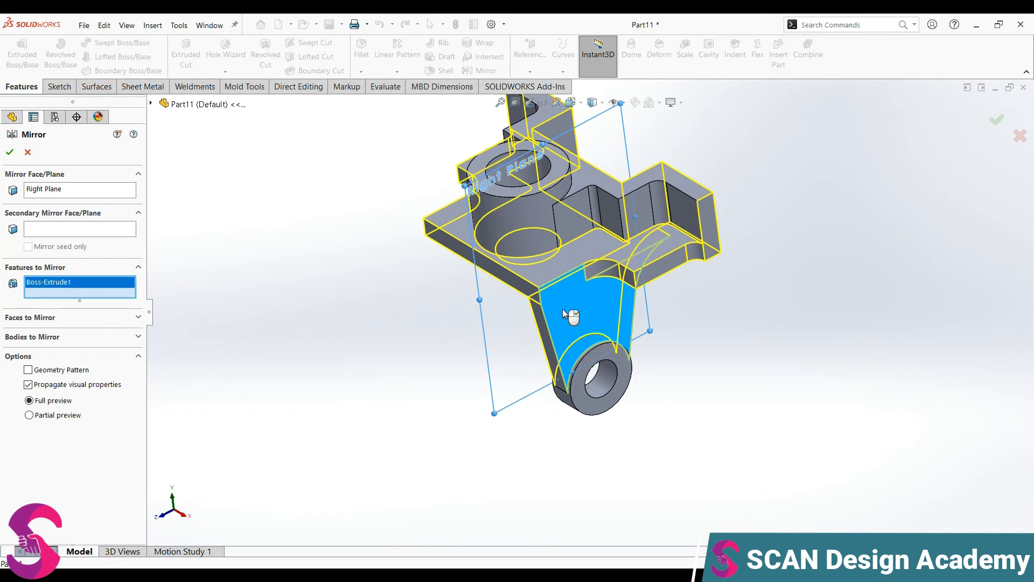
left_click(621, 366)
- Replace Boss-Extrude1 with Boss-Extrude4 in the features to mirror and leave the geometry pattern option off
middle_click_drag(525, 379, 565, 362)
left_click(28, 381)
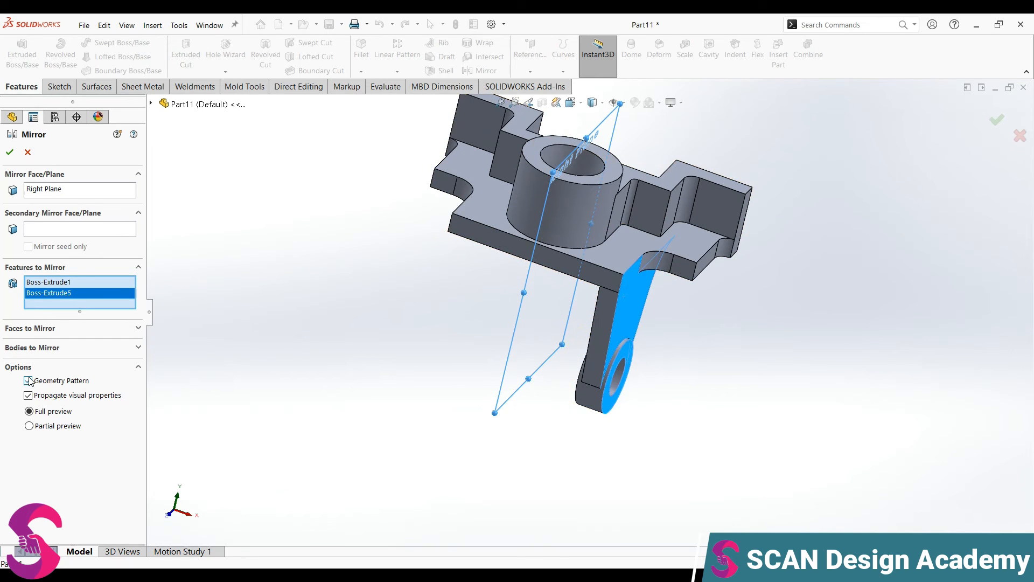
left_click(628, 312)
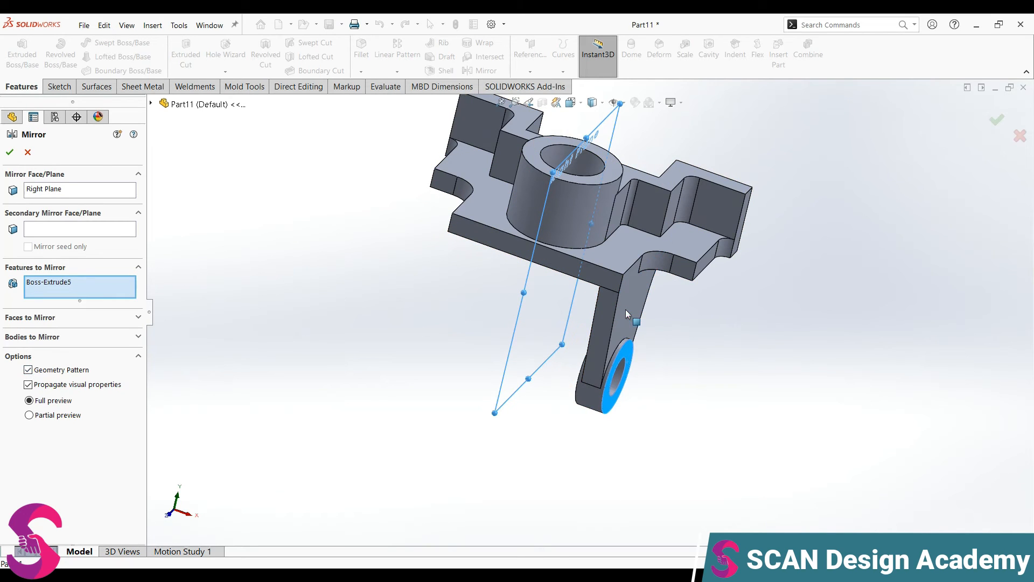
left_click(151, 105)
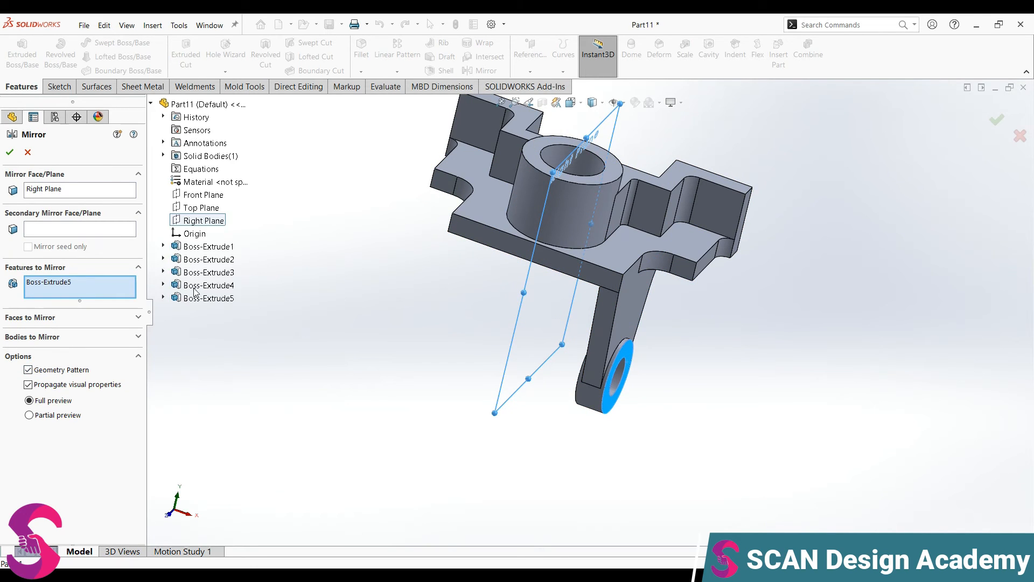
left_click(192, 287)
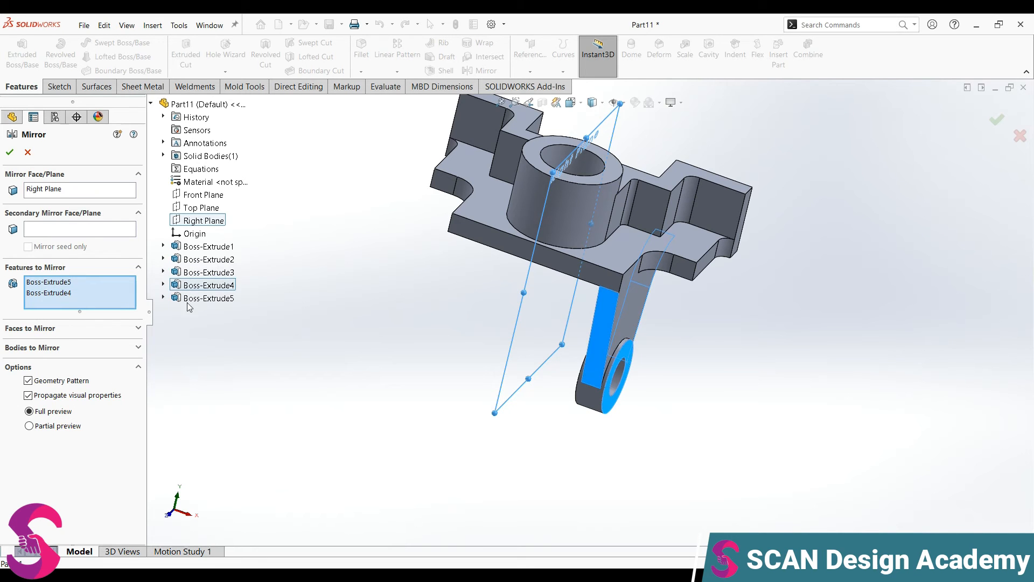
left_click(28, 380)
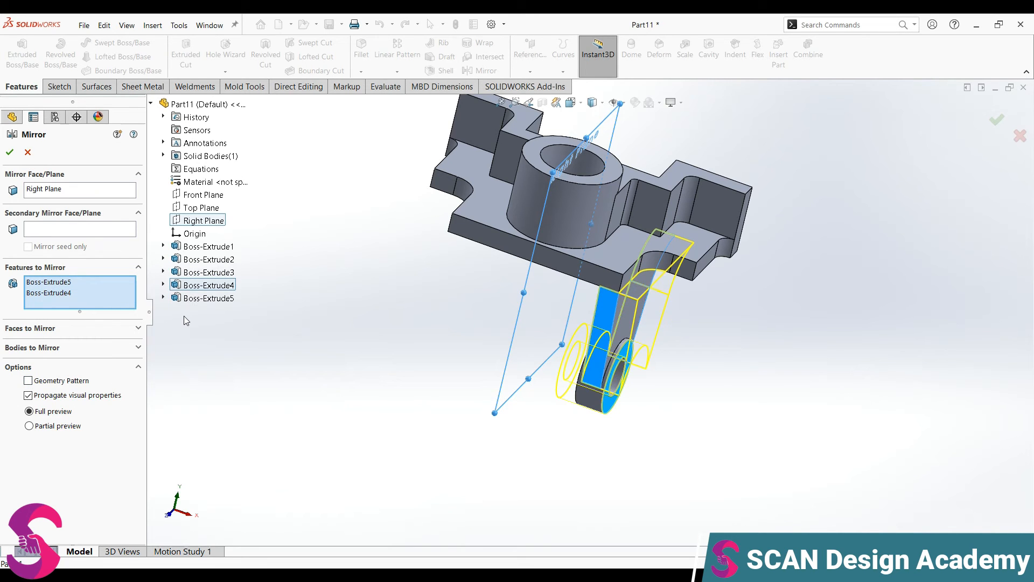
- Clear the selected features and the mirror plane from the mirror definition
middle_click_drag(401, 410, 264, 391)
right_click(67, 304)
left_click(91, 309)
left_click(44, 190)
right_click(44, 190)
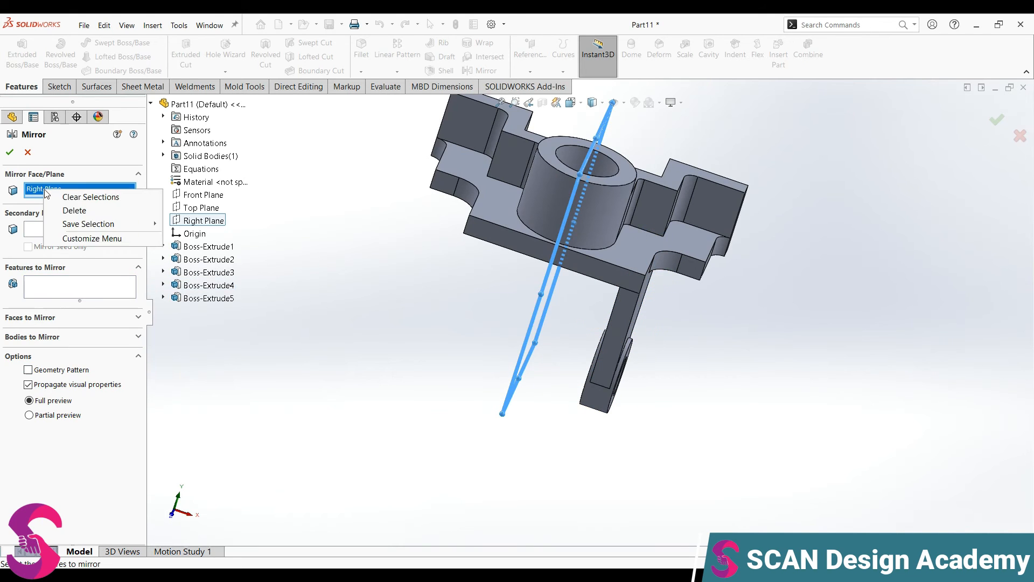
left_click(81, 197)
left_click(76, 287)
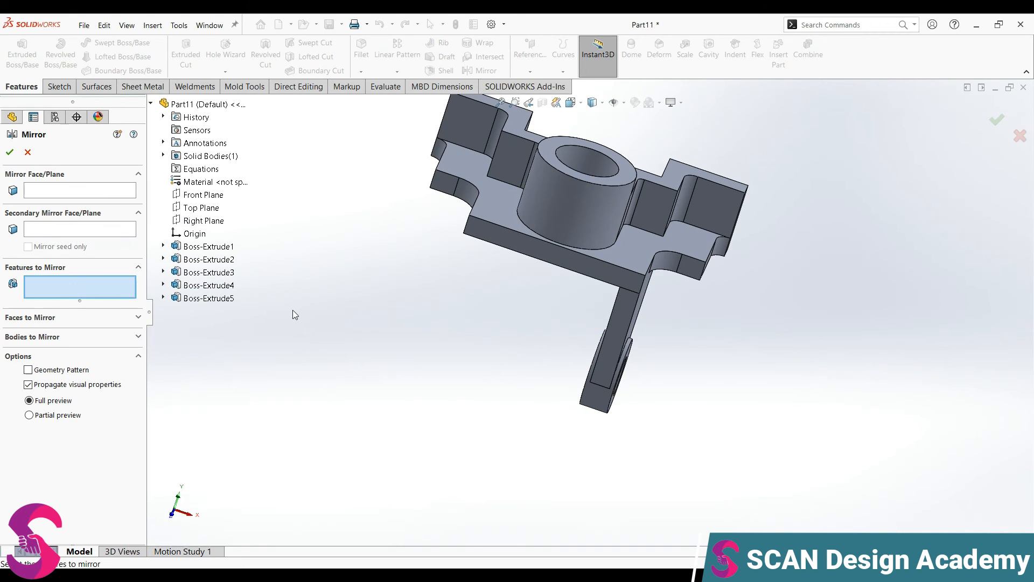
- Try mirroring Boss-Extrude4 and Boss-Extrude5 about the Right Plane, and undo the mirror
left_click(187, 285)
left_click(194, 298)
left_click(54, 186)
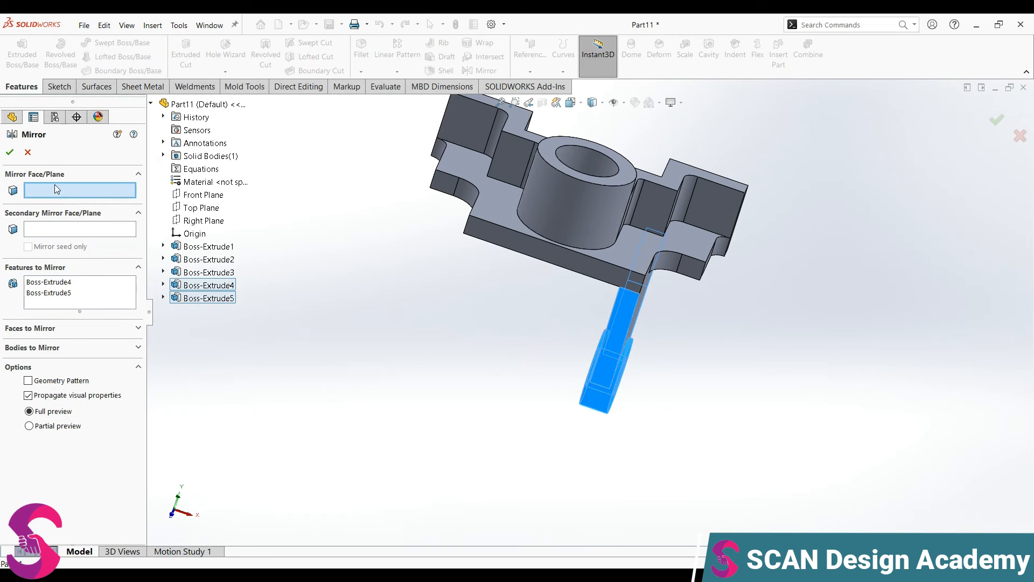
left_click(195, 222)
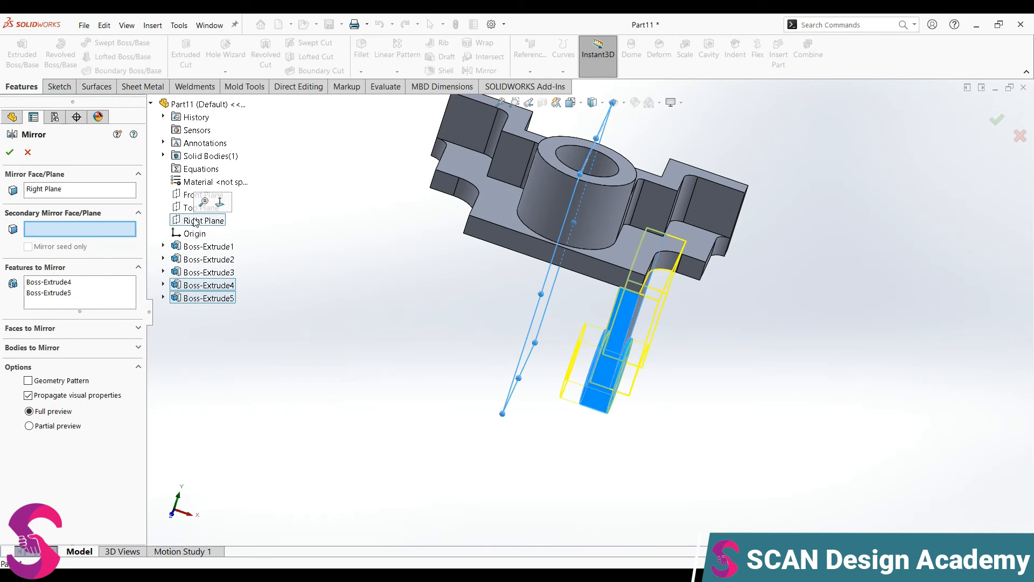
middle_click_drag(378, 343, 349, 319)
left_click(10, 151)
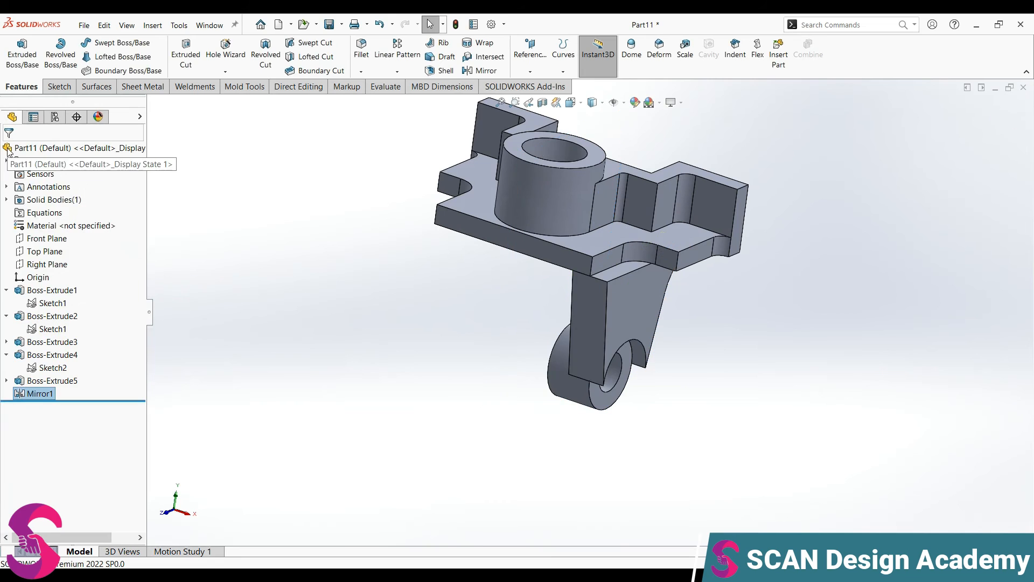
key("ctrl+z")
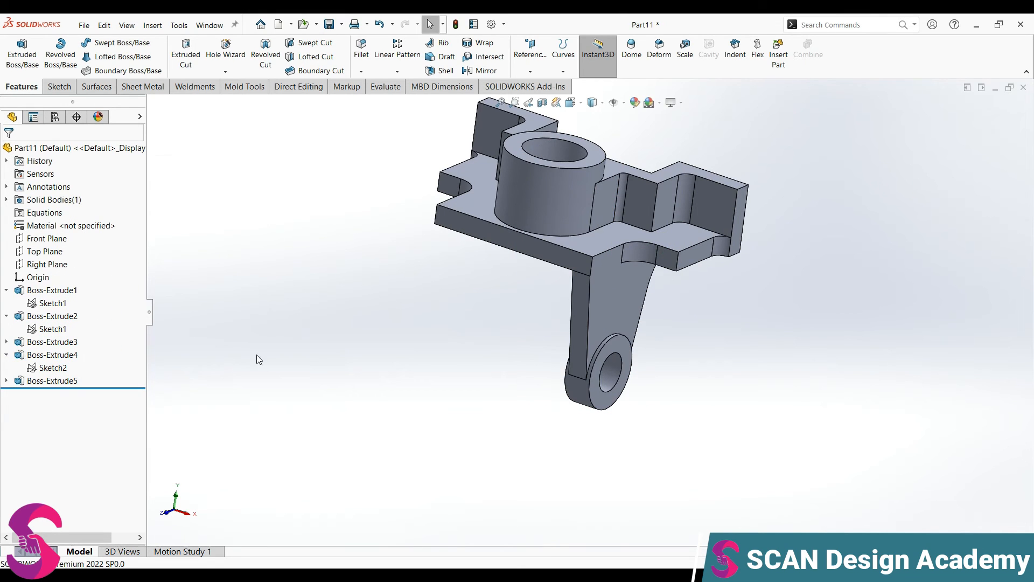
- Start a boss extrusion from the lug sketch, using the region between the slanted lines and the outer circle
middle_click_drag(330, 375, 284, 389)
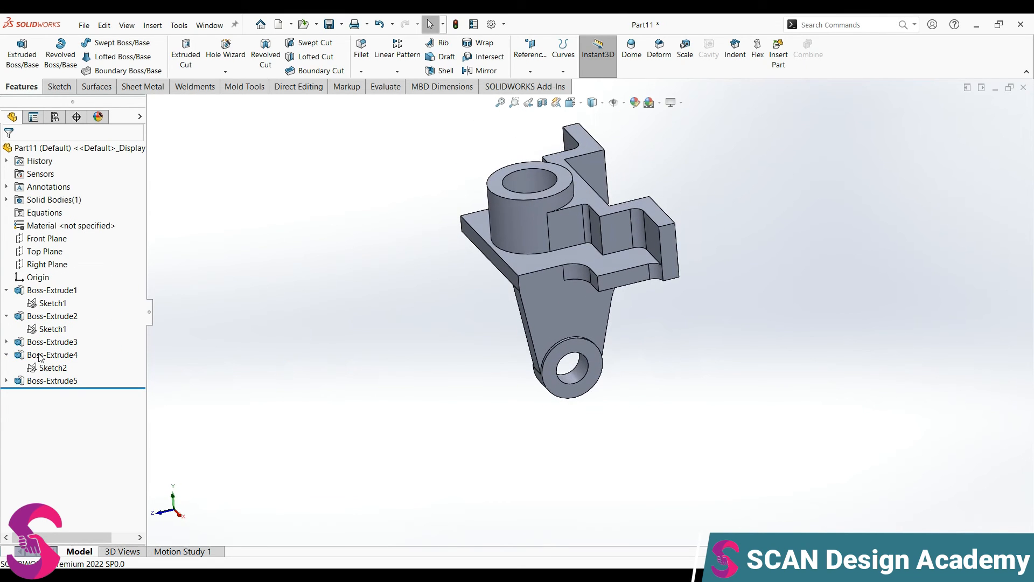
left_click(7, 381)
middle_click_drag(334, 345, 377, 366)
left_click(22, 54)
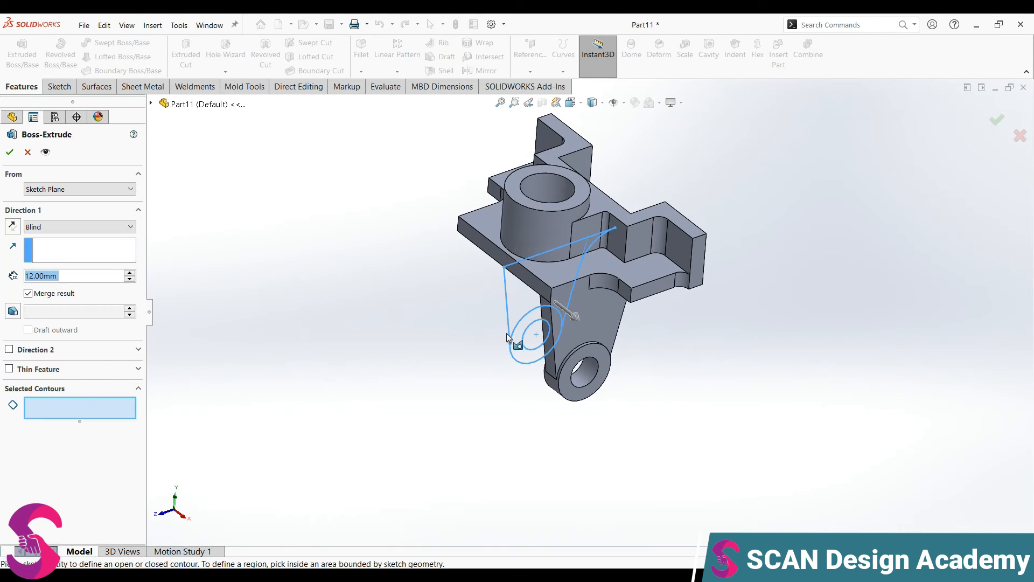
left_click(515, 299)
middle_click_drag(406, 264, 461, 328)
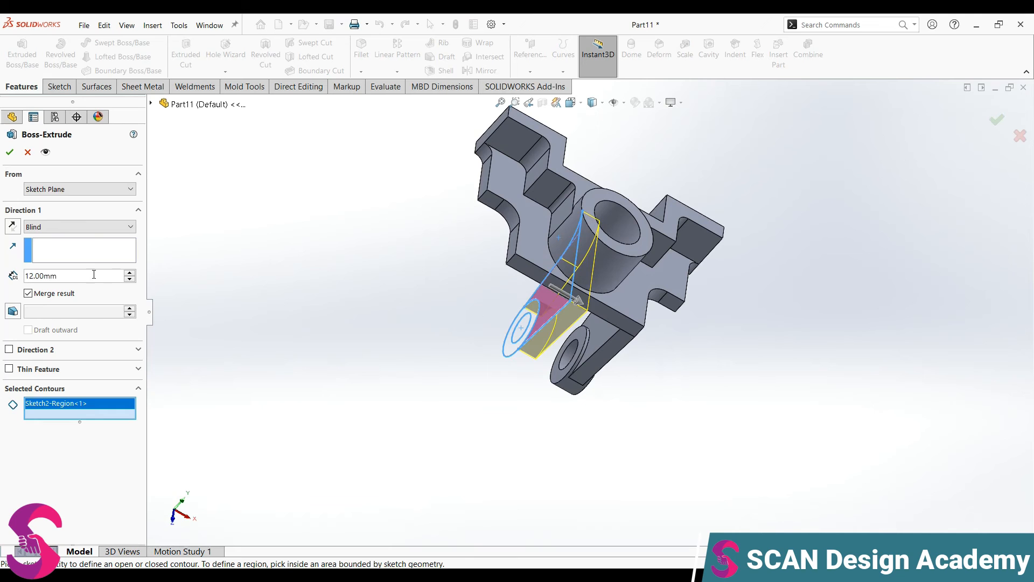
- Extrude the second lug 10 mm, starting from the plate's opposite outer side face
left_click(79, 190)
left_click(79, 208)
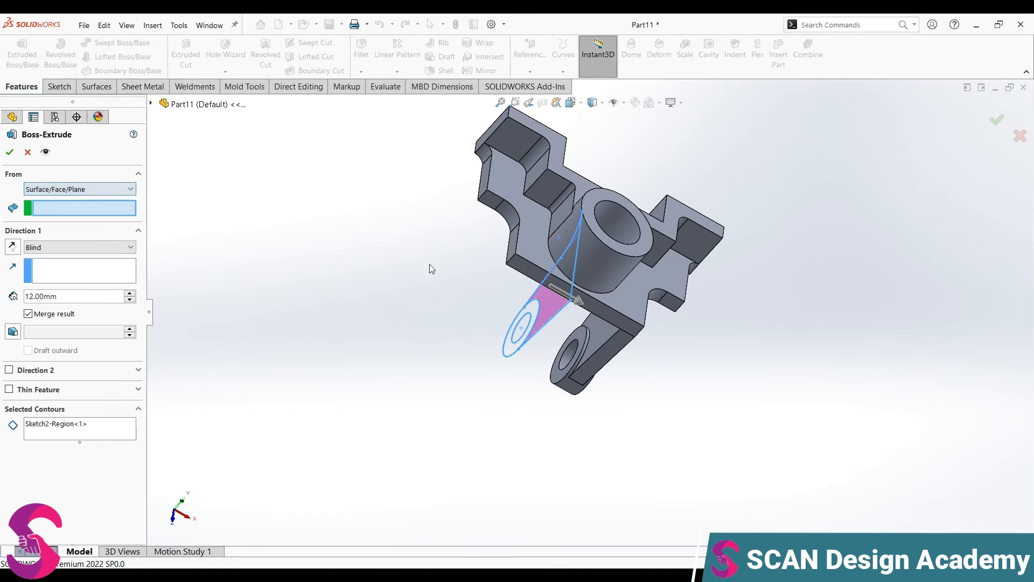
left_click(515, 243)
middle_click_drag(498, 301, 421, 288)
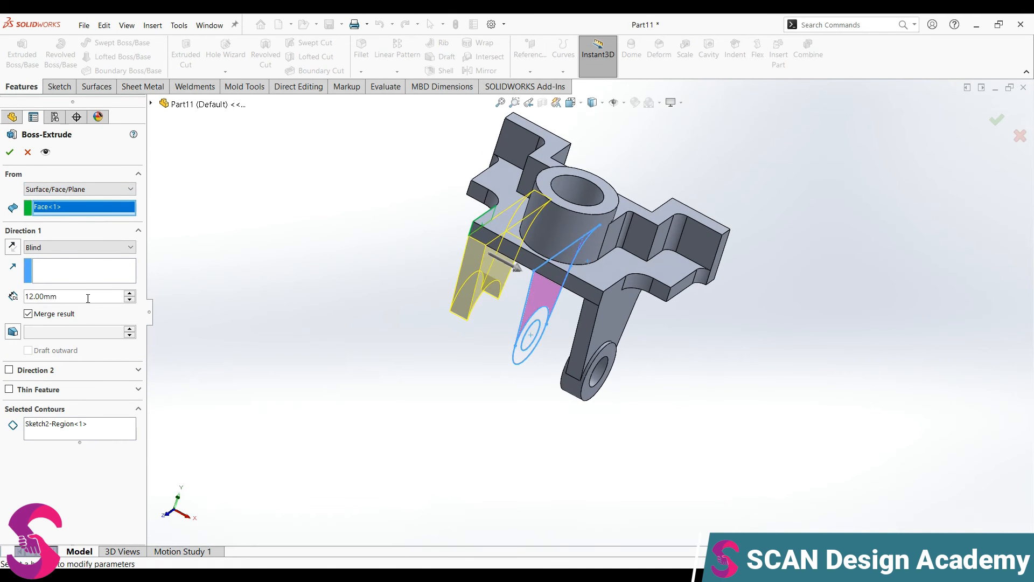
type("10")
key("Return")
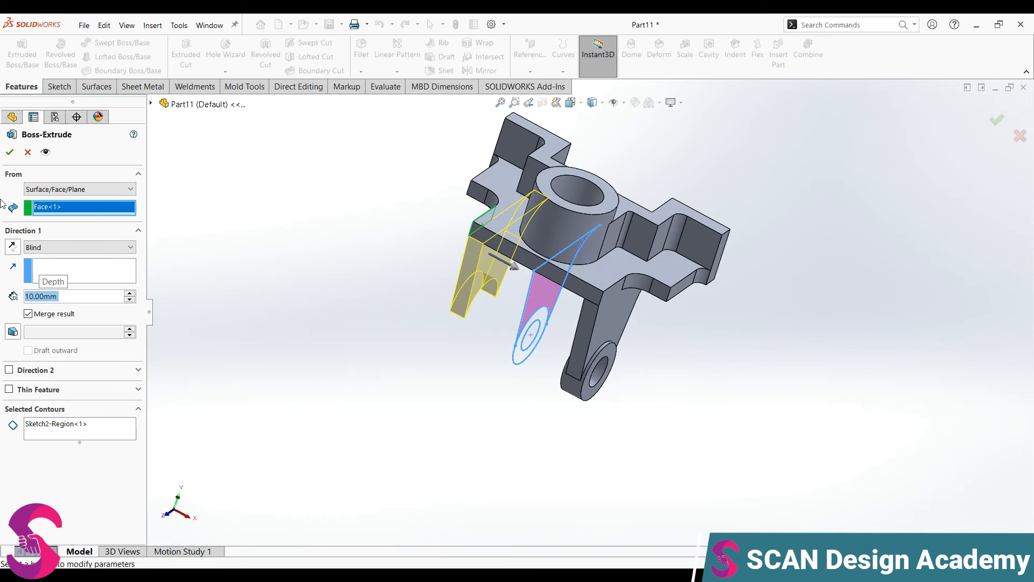
left_click(9, 153)
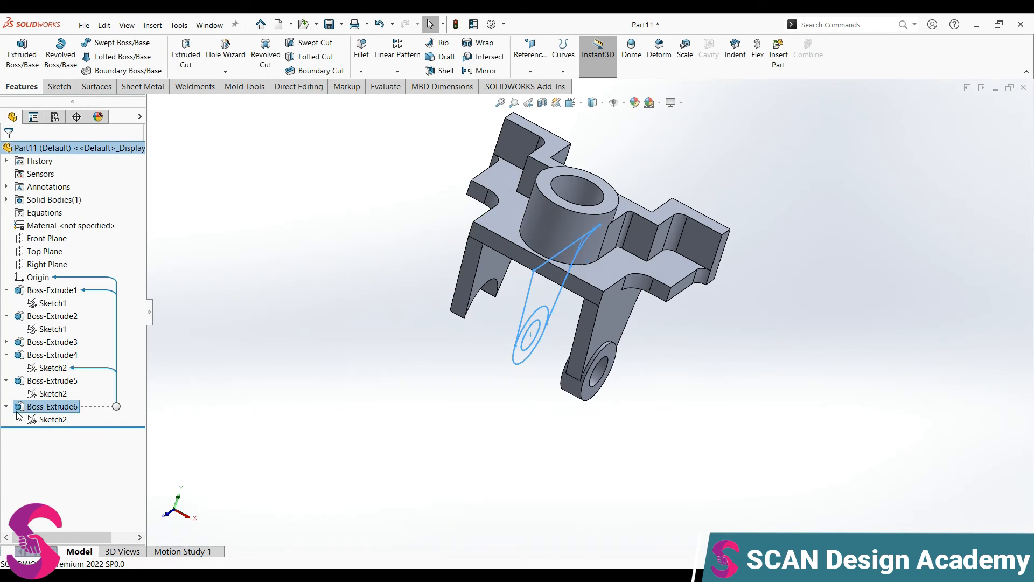
- Start a boss extrusion from the lug sketch, using only the ring region between the two circles
left_click(34, 421)
left_click(185, 54)
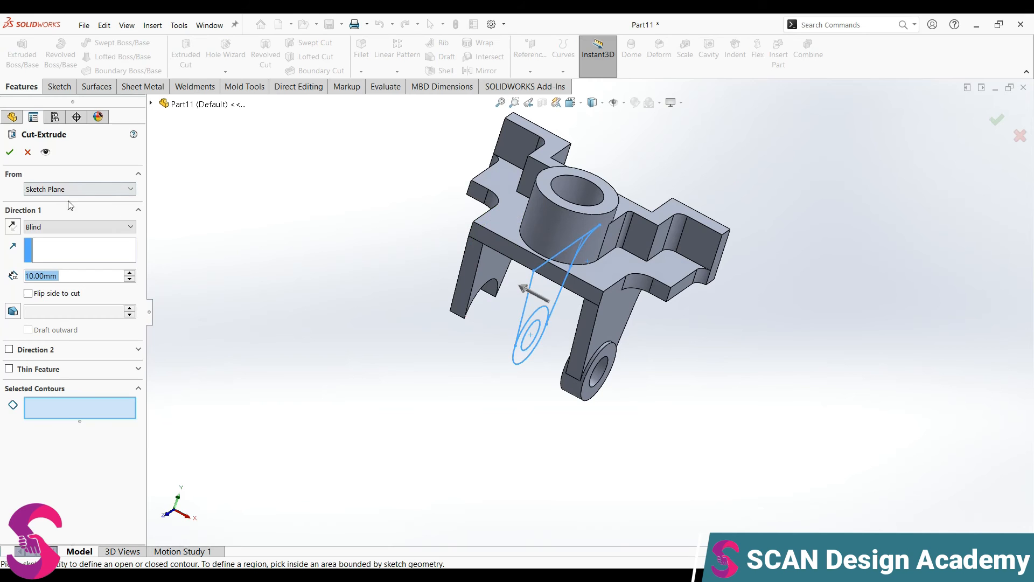
left_click(28, 153)
left_click(21, 53)
middle_click_drag(401, 342, 404, 347)
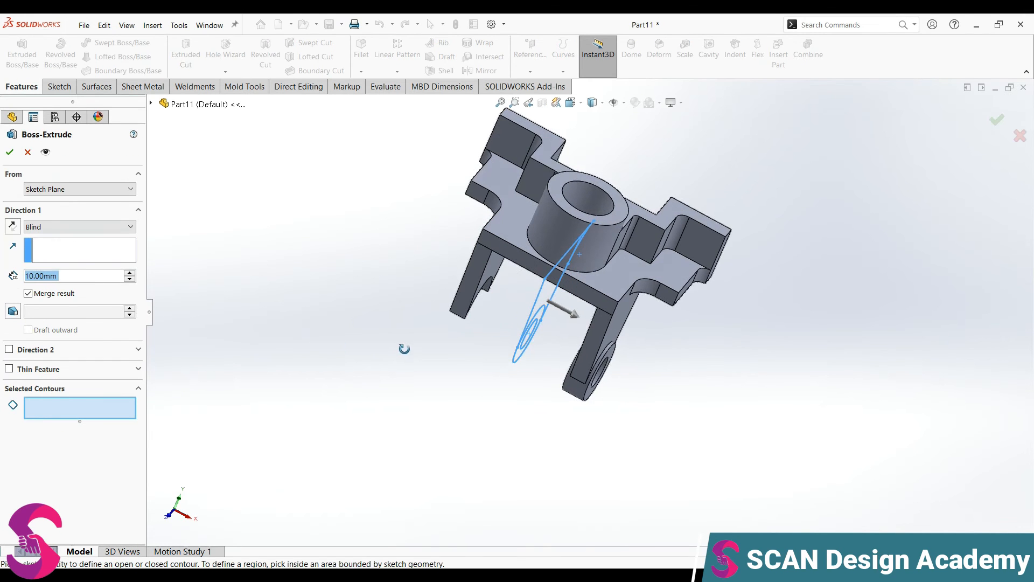
scroll(493, 335, "down", 3)
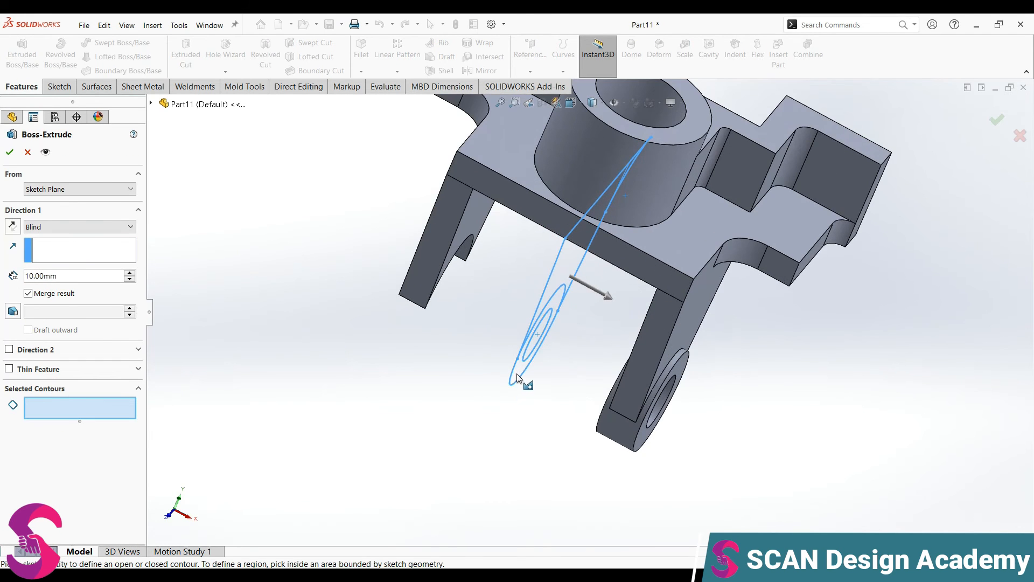
key("ctrl+7")
scroll(542, 386, "down", 3)
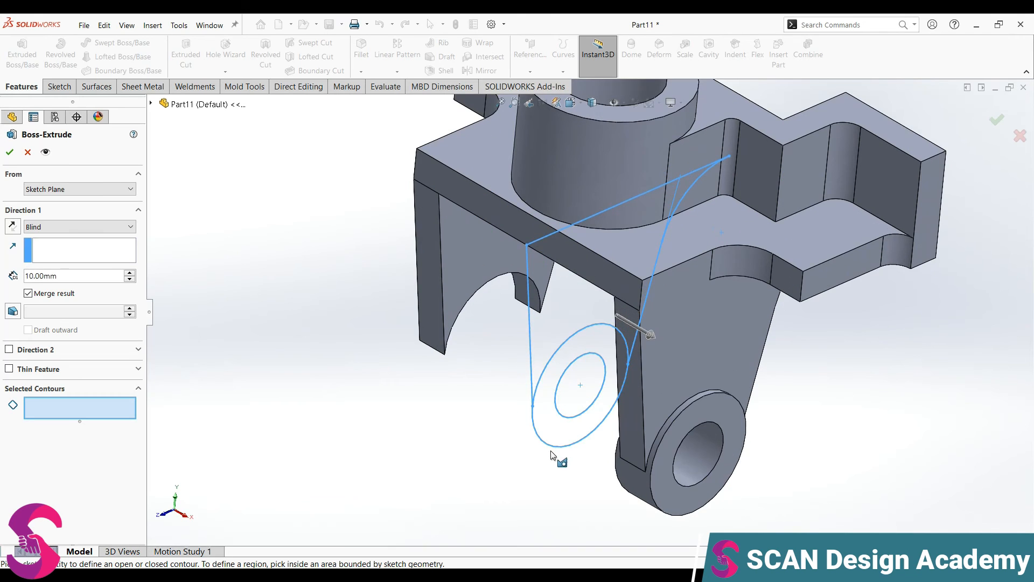
left_click(558, 427)
- Set the ring's extrusion to start from the second lug's outer side face with a depth of 12 mm
left_click(123, 189)
left_click(53, 210)
middle_click_drag(372, 310, 503, 267)
left_click(504, 267)
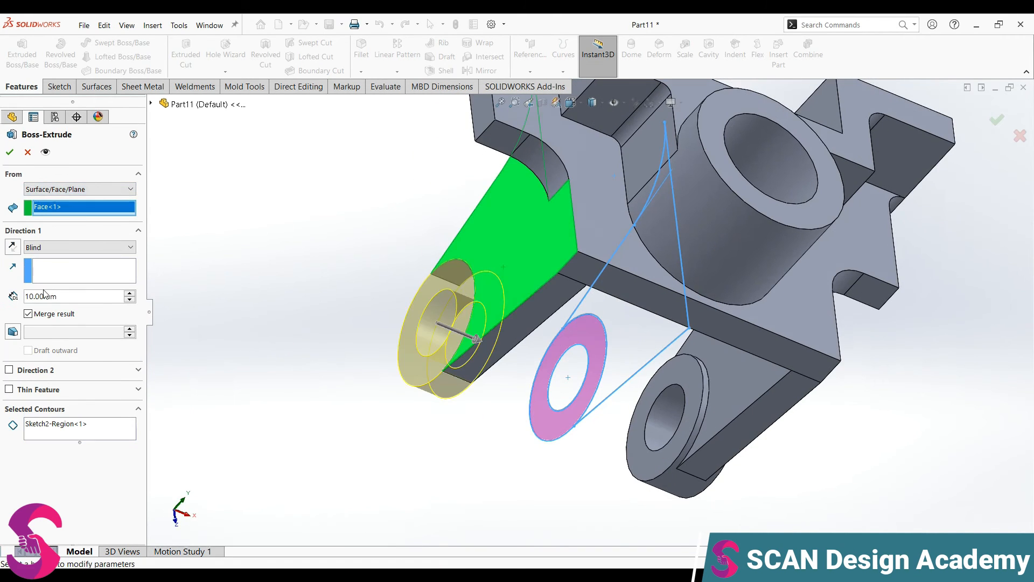
type("12")
key("Return")
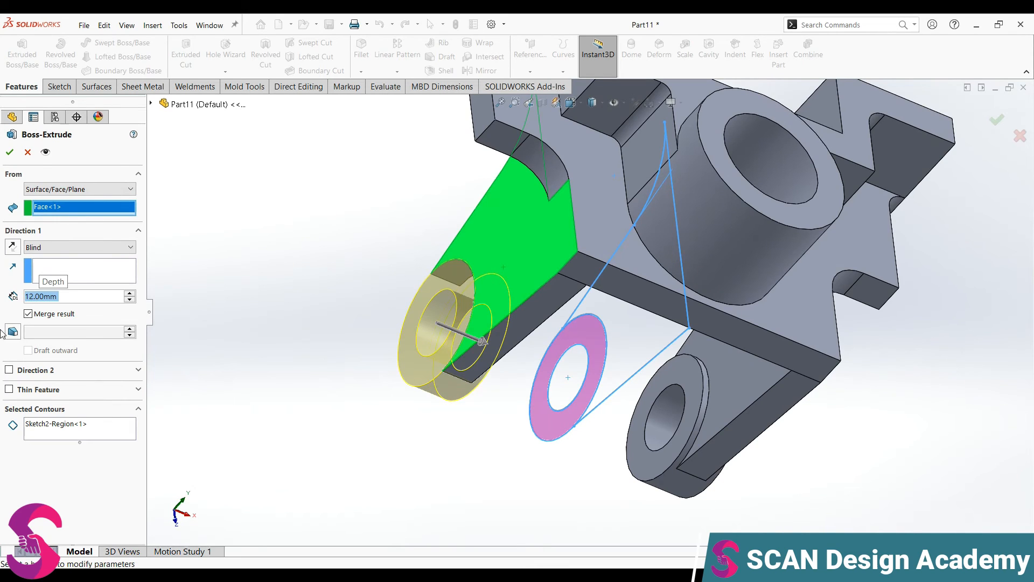
- Add a second direction of 2 mm to the second lug's ring extrusion and complete it
left_click(9, 370)
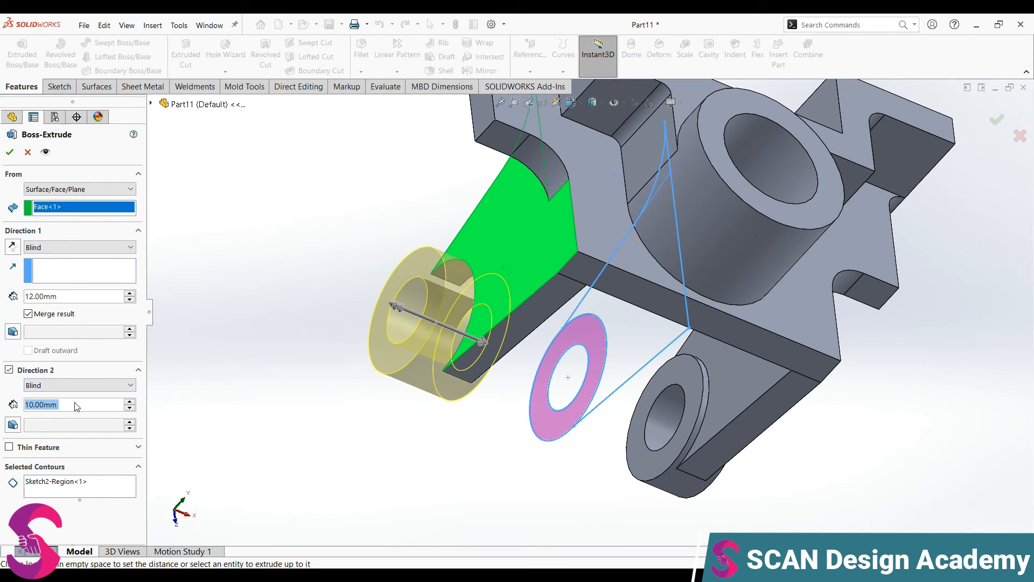
type("2")
key("Return")
left_click(9, 152)
middle_click_drag(270, 214, 368, 168)
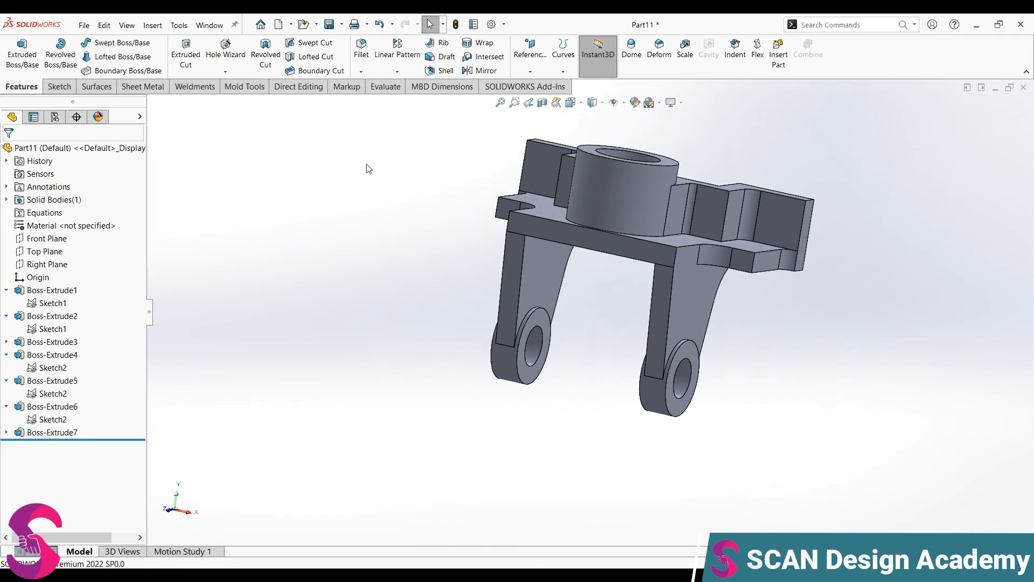
- Fillet the two inner edges where the lugs meet the plate's underside with a 6 mm radius
left_click(361, 48)
type("6")
key("Return")
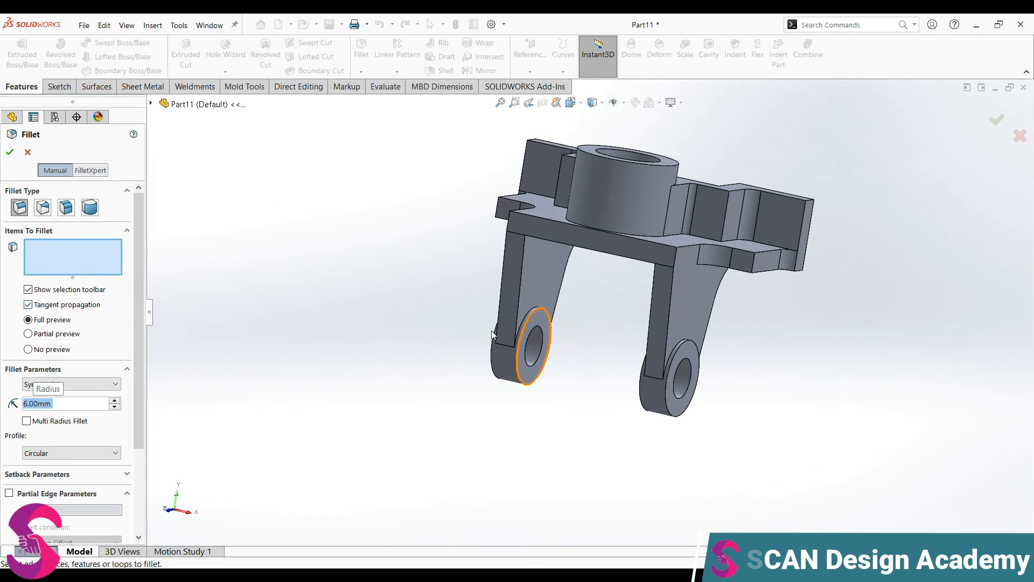
middle_click_drag(518, 323, 586, 237)
left_click(558, 242)
middle_click_drag(571, 298, 630, 345)
left_click(694, 236)
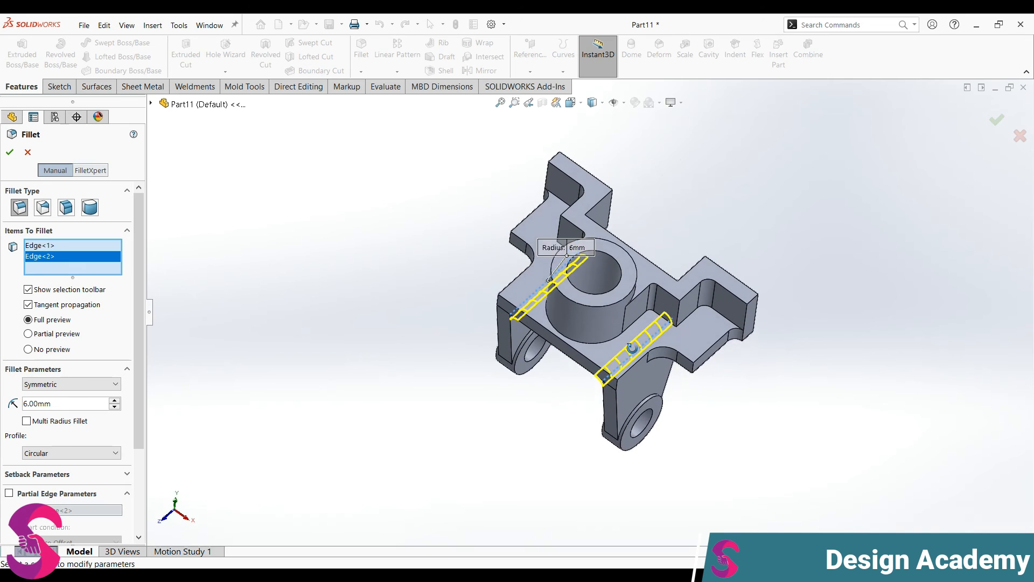
left_click(8, 151)
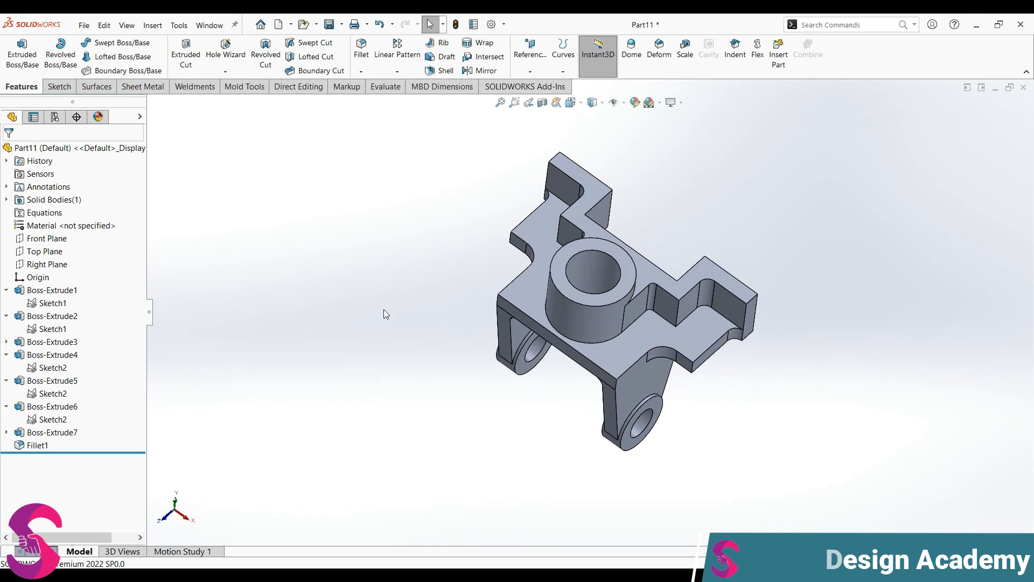
- Sketch a vertical construction line about 9 mm long down from the origin, on the front face of the flange's end tab
left_click(735, 309)
left_click(774, 276)
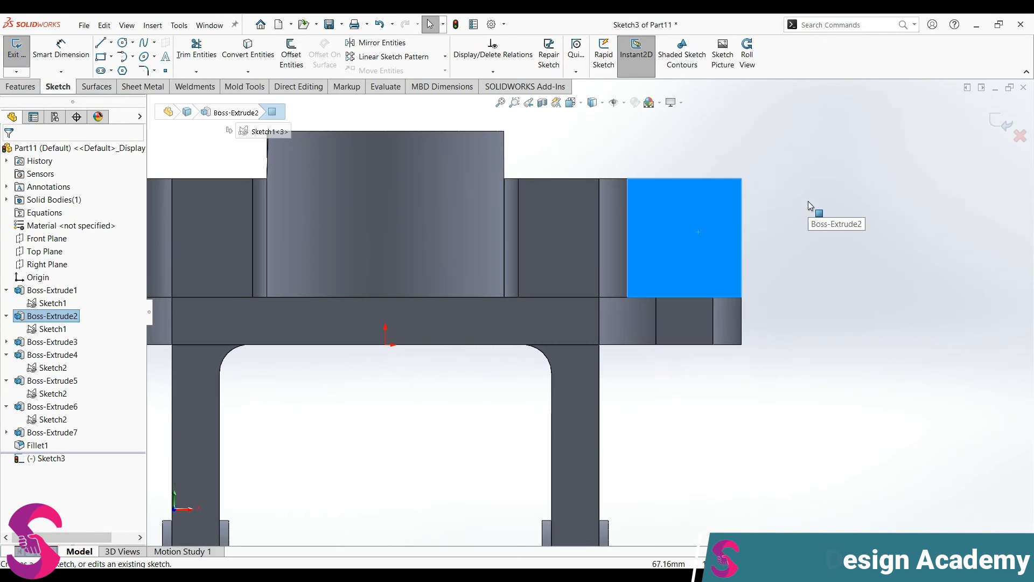
key("l")
left_click(386, 345)
left_click(389, 389)
key("Escape")
left_click(385, 377)
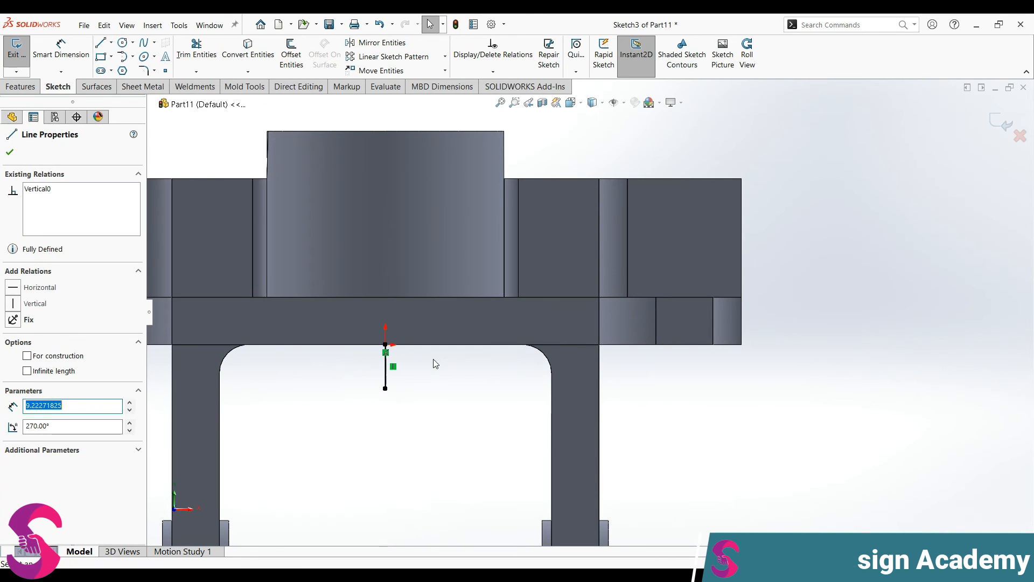
key("Escape")
- Draw a 10 mm diameter circle on the flange's end tab face
left_click(123, 43)
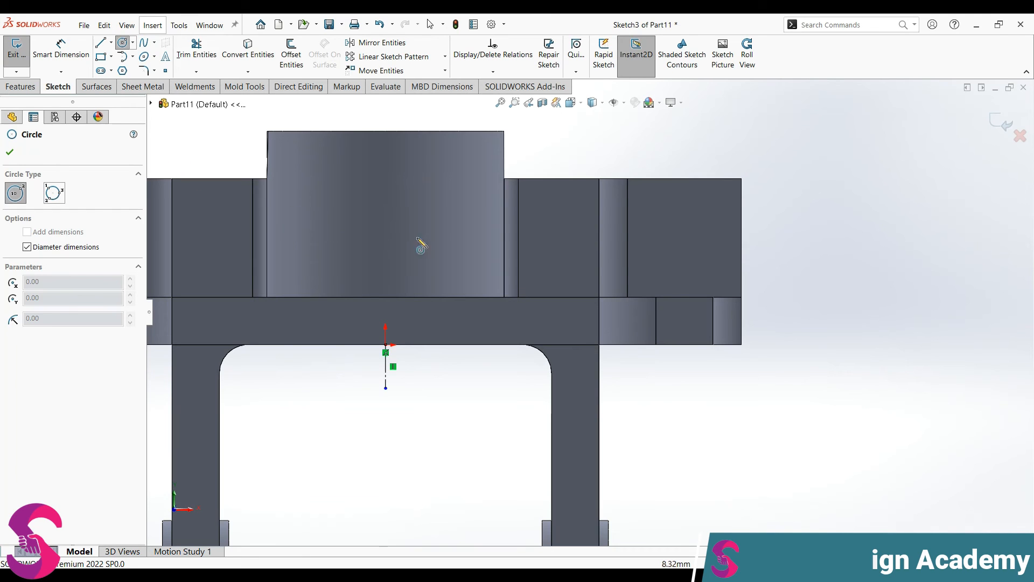
left_click(686, 237)
type("1")
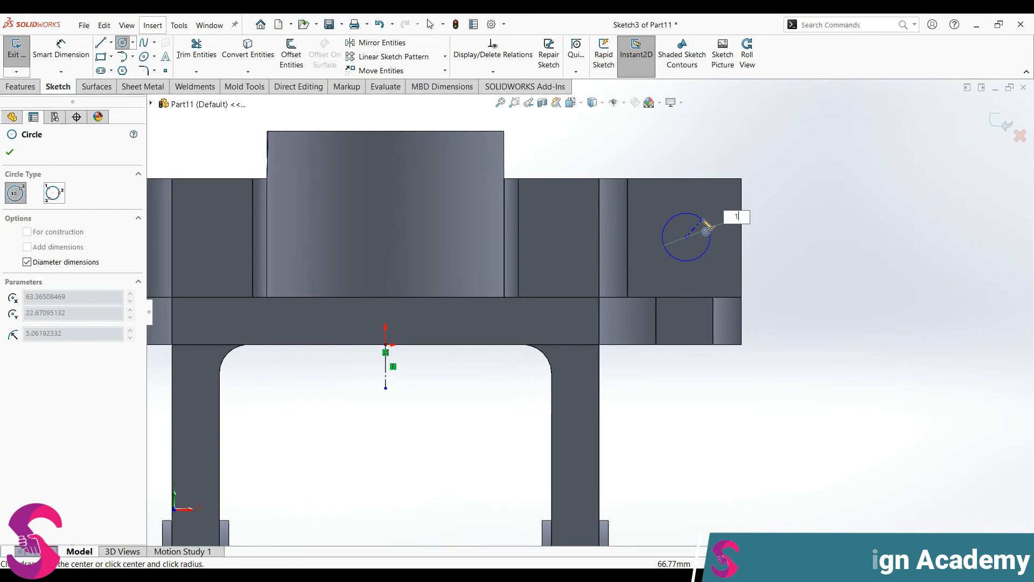
type("0")
key("Return")
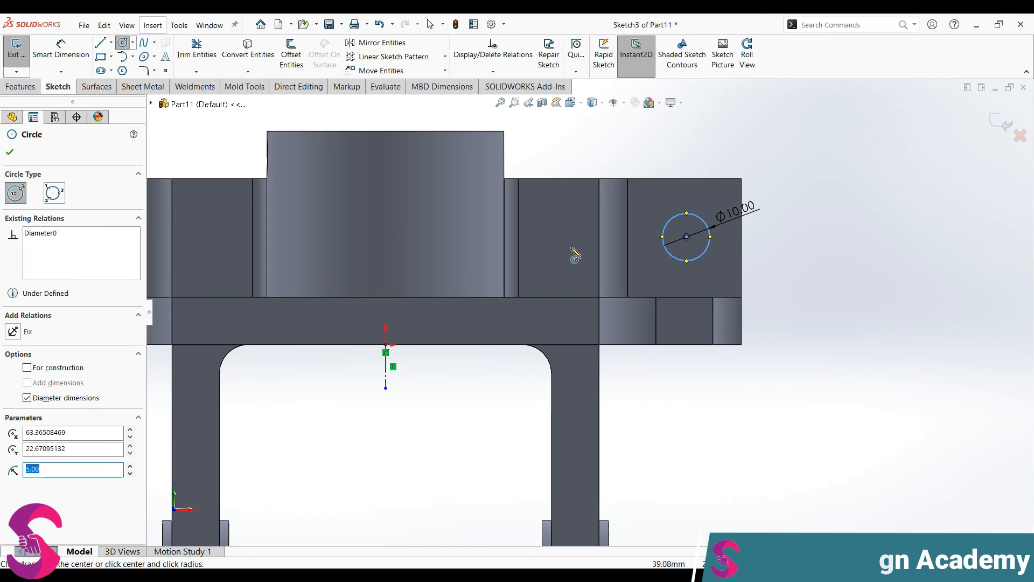
- Dimension the circle's center 23 mm above the plate's bottom edge
right_click_drag(827, 380, 823, 354)
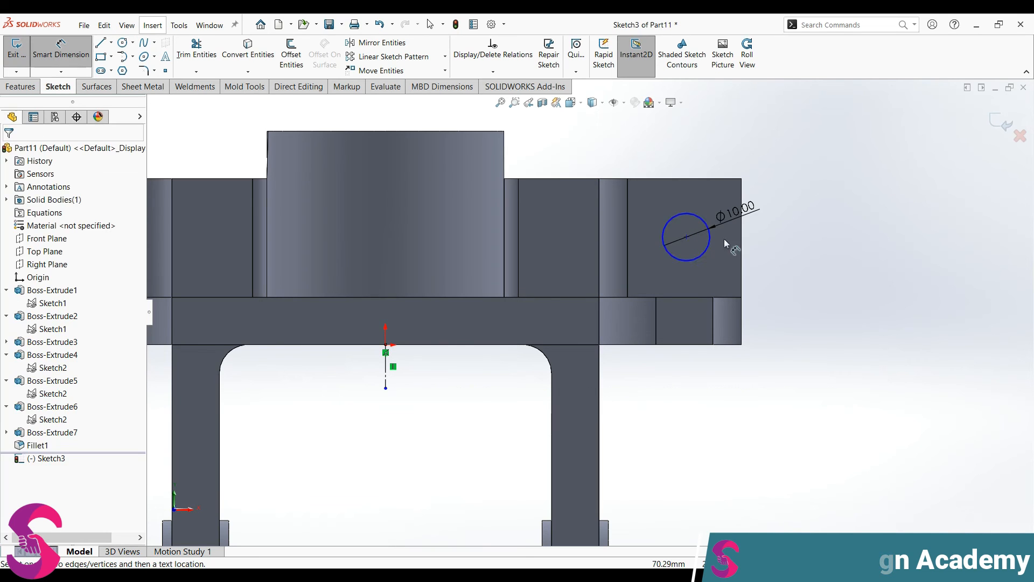
left_click(687, 238)
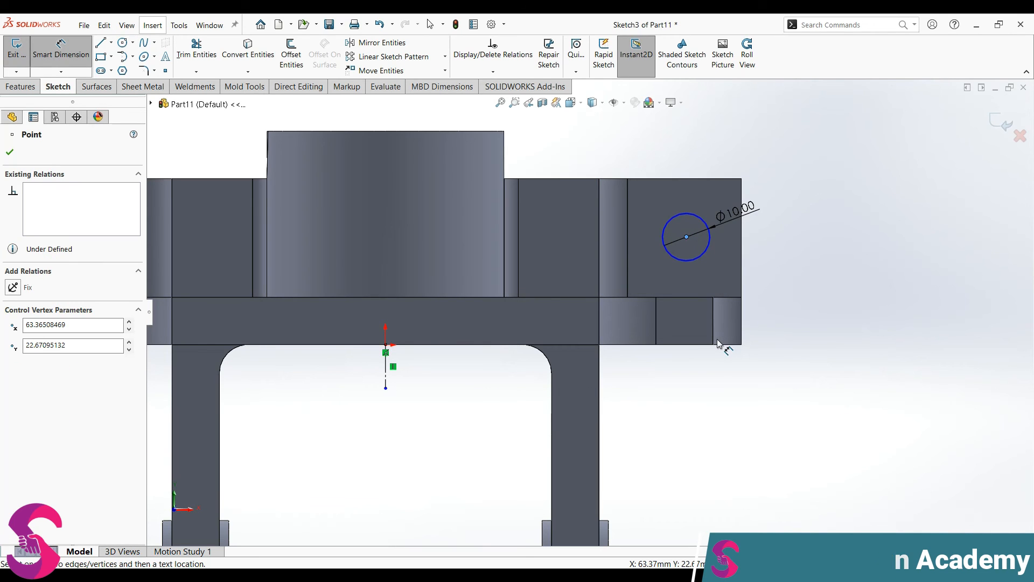
left_click(727, 351)
left_click(793, 296)
type("23")
key("Return")
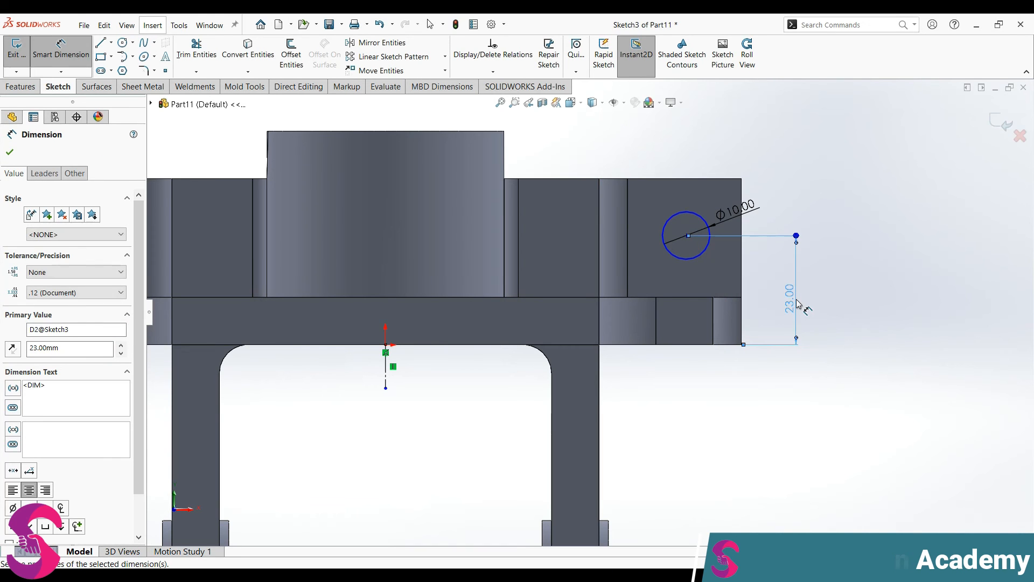
- Dimension the circle's center horizontally from the construction line as 126/2, giving 63 mm
left_click(687, 236)
left_click(386, 378)
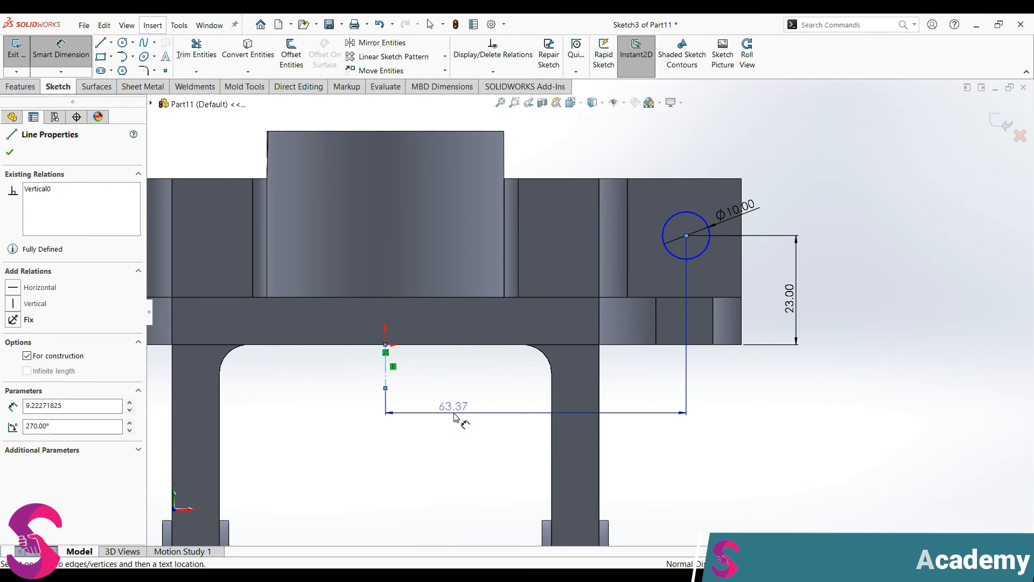
left_click(454, 417)
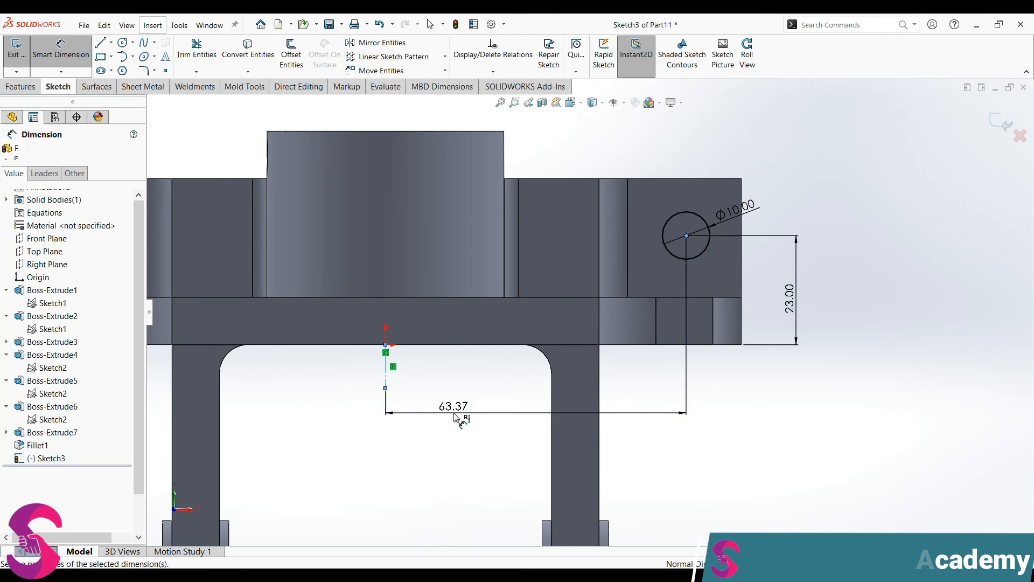
type("126/2")
key("Return")
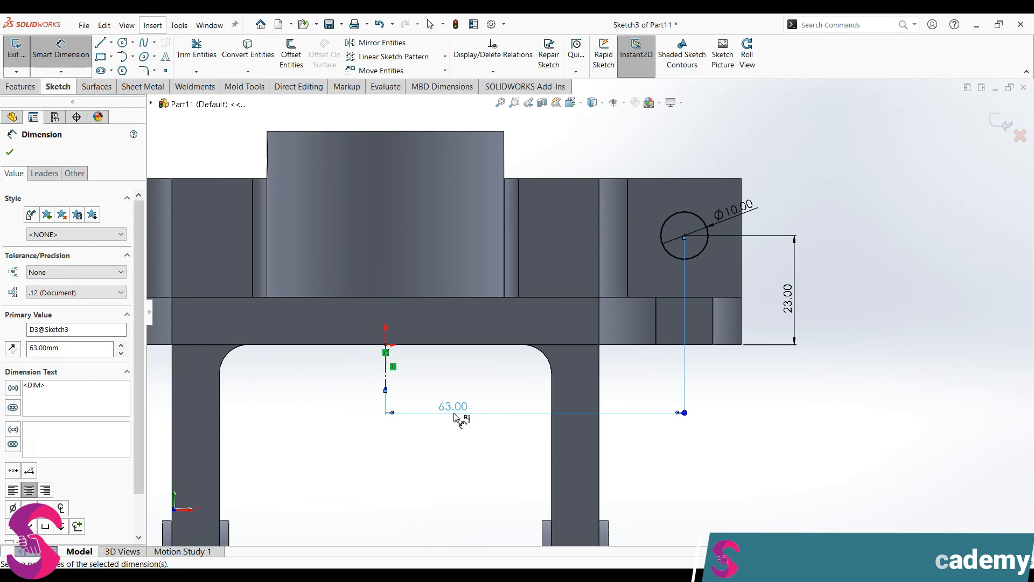
- Mirror the 10 mm circle about the vertical construction line onto the opposite end tab
scroll(469, 379, "up", 4)
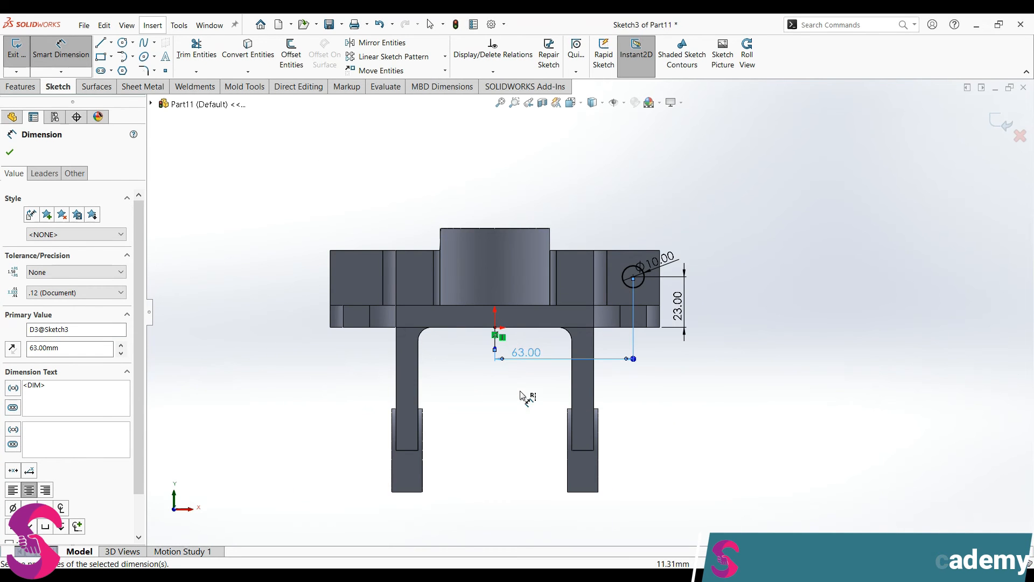
left_click(439, 197)
key("Escape")
left_click_drag(432, 187, 725, 397)
left_click(389, 43)
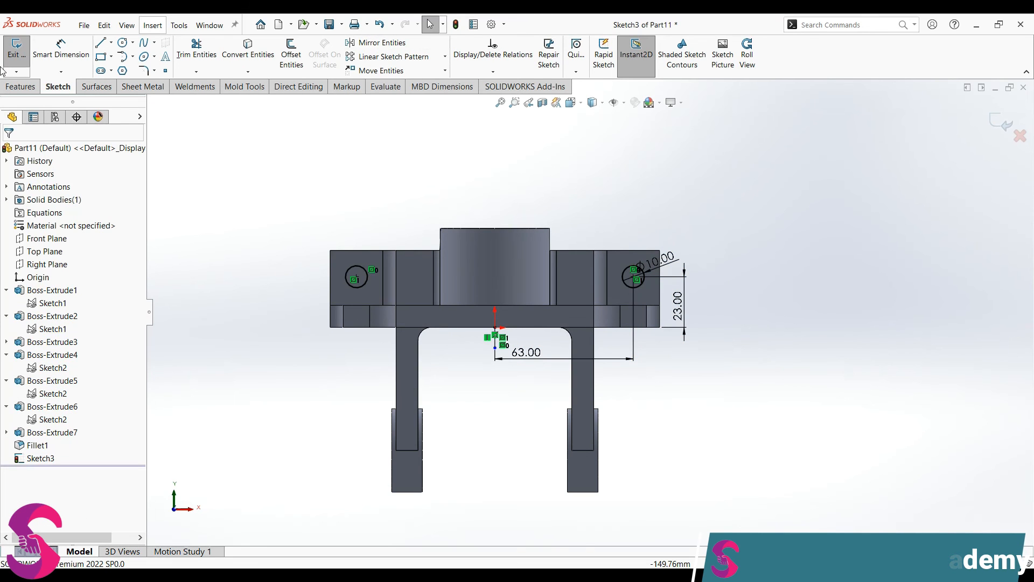
- Cut both 10 mm circles through all to make the holes in the flange's end tabs
left_click(25, 84)
left_click(186, 54)
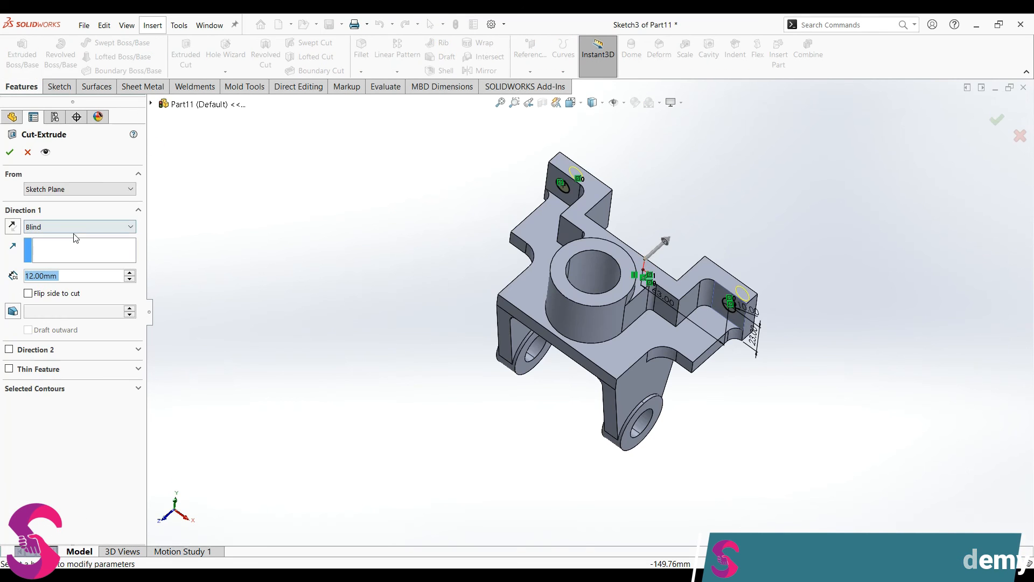
left_click(64, 230)
left_click(43, 238)
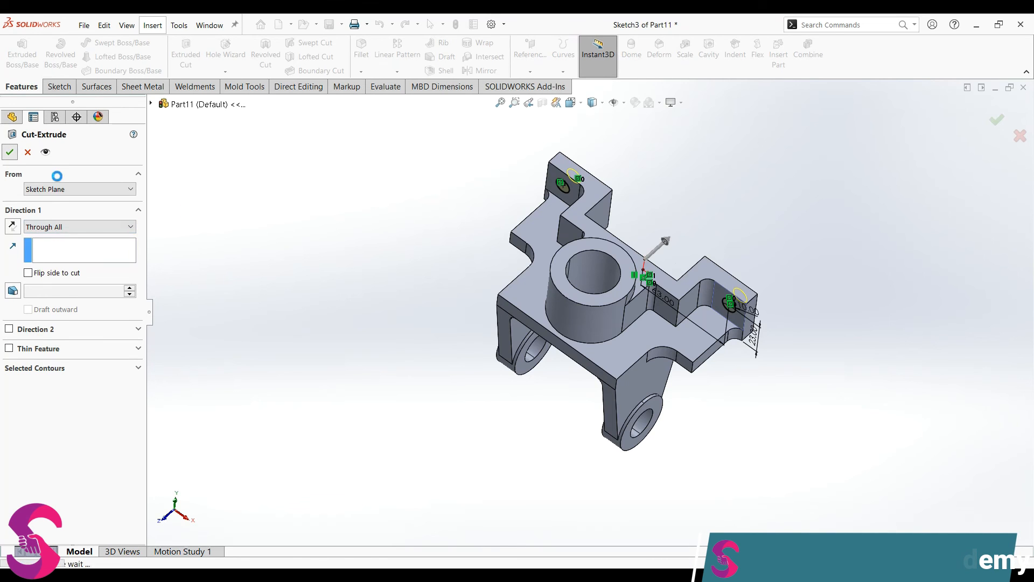
left_click(9, 152)
- Start a 12 mm fillet on the two vertical corner edges where the raised flange steps outward, one on each side
middle_click_drag(537, 316, 599, 334)
key("space")
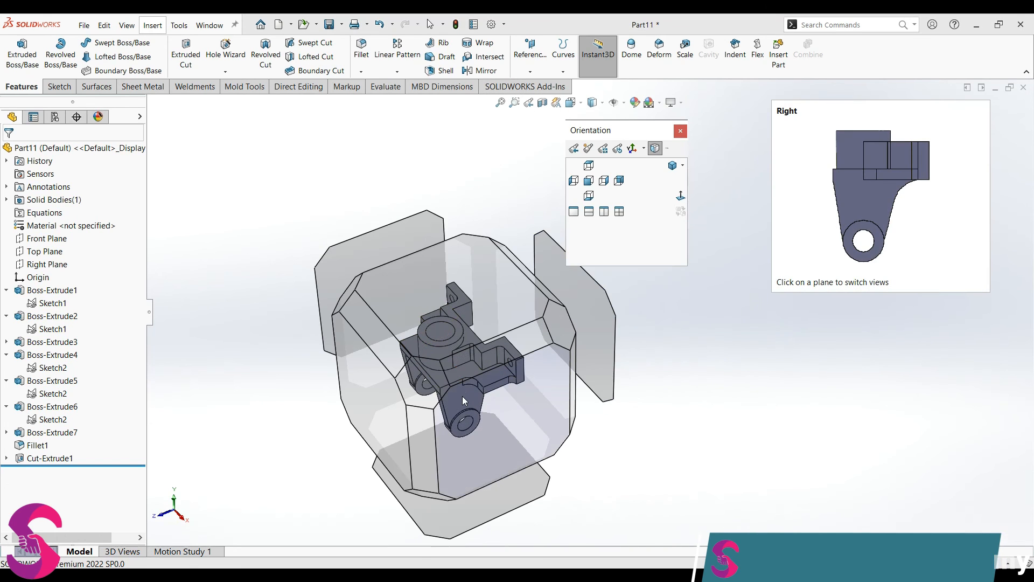
left_click(462, 396)
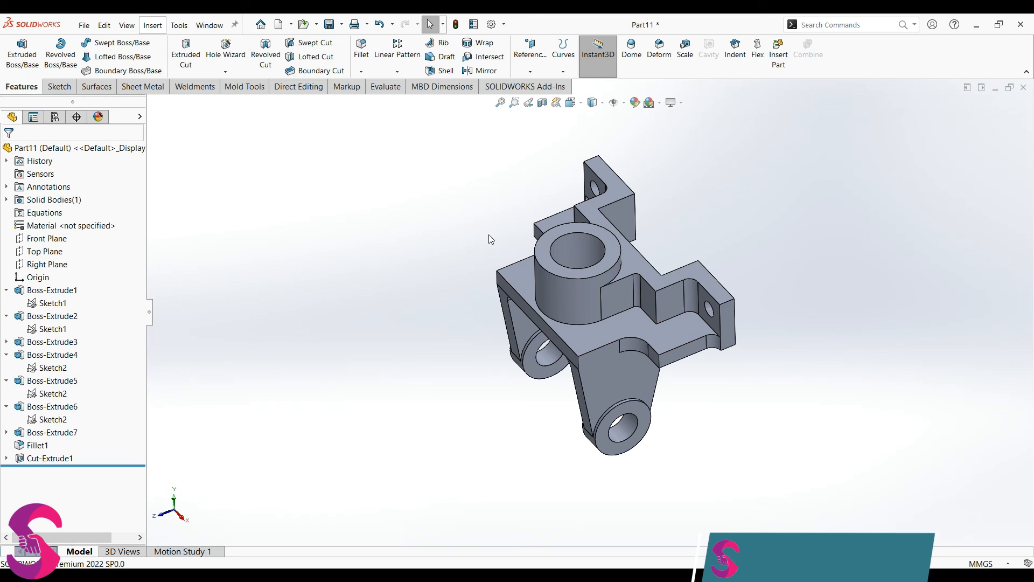
left_click(362, 49)
type("12")
key("Return")
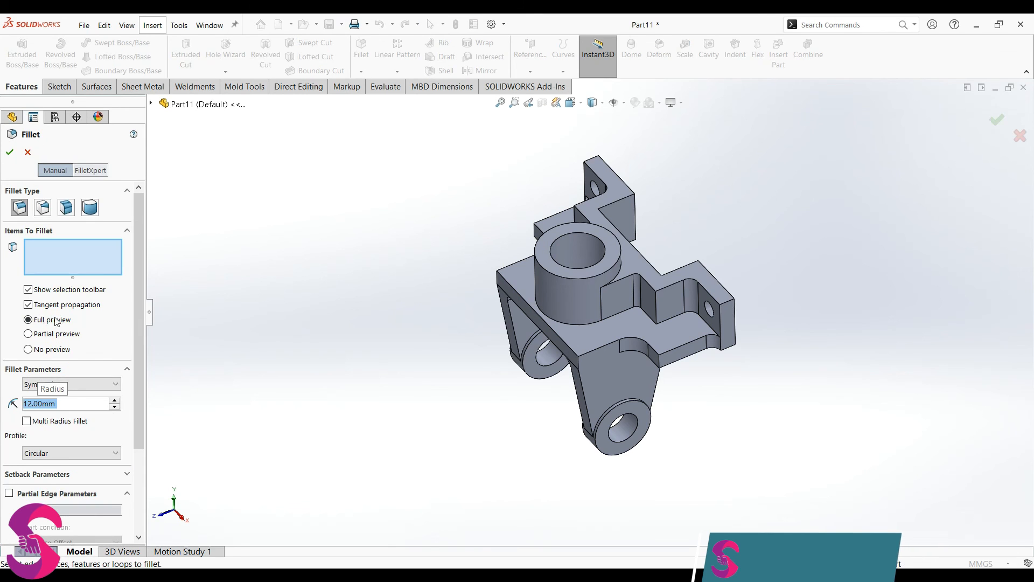
left_click(657, 305)
middle_click_drag(633, 332, 598, 258)
left_click(595, 247)
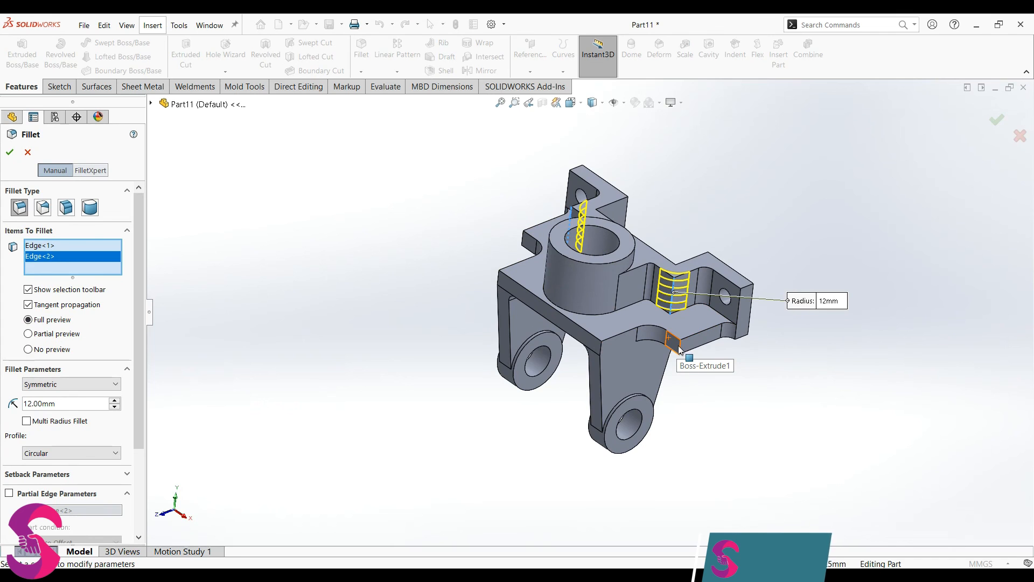
- Add the outer vertical corner edge of the plate's ear on each side to the 12 mm fillet and complete it
left_click(678, 350)
left_click(679, 350)
scroll(680, 351, "down", 2)
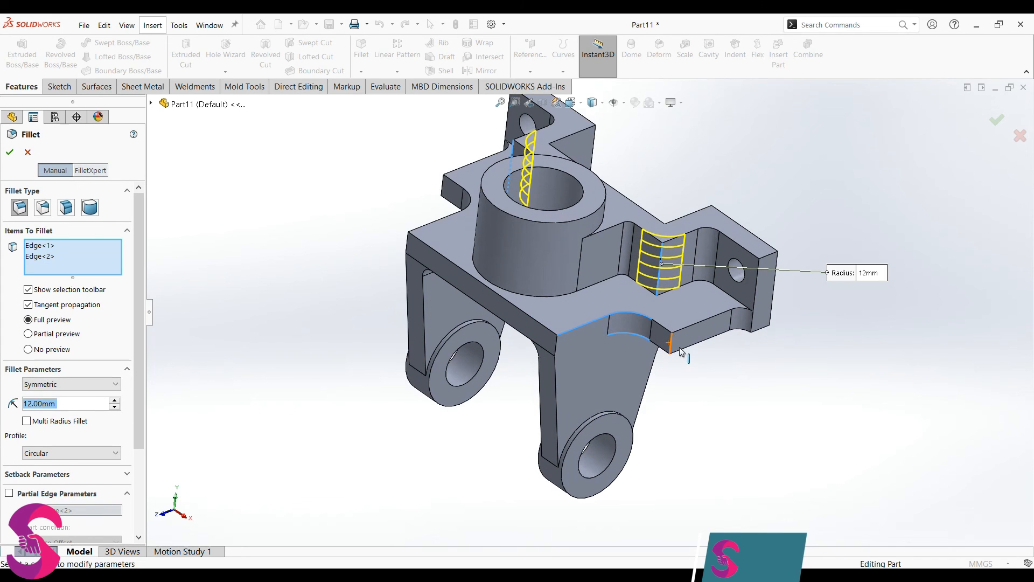
left_click(671, 348)
middle_click_drag(670, 348, 458, 237)
left_click(510, 248)
left_click(11, 152)
- Fillet the two vertical inner corner edges at the flange's back, beside the end tabs, with a 3 mm radius
middle_click_drag(501, 297, 425, 358)
left_click(362, 48)
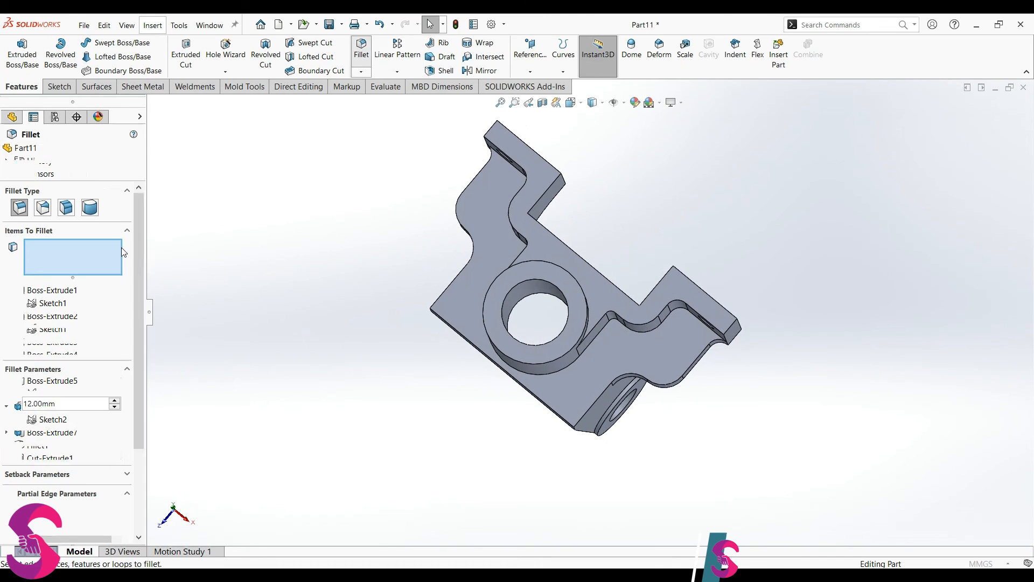
type("3")
key("Return")
middle_click_drag(561, 233, 594, 400)
left_click(514, 229)
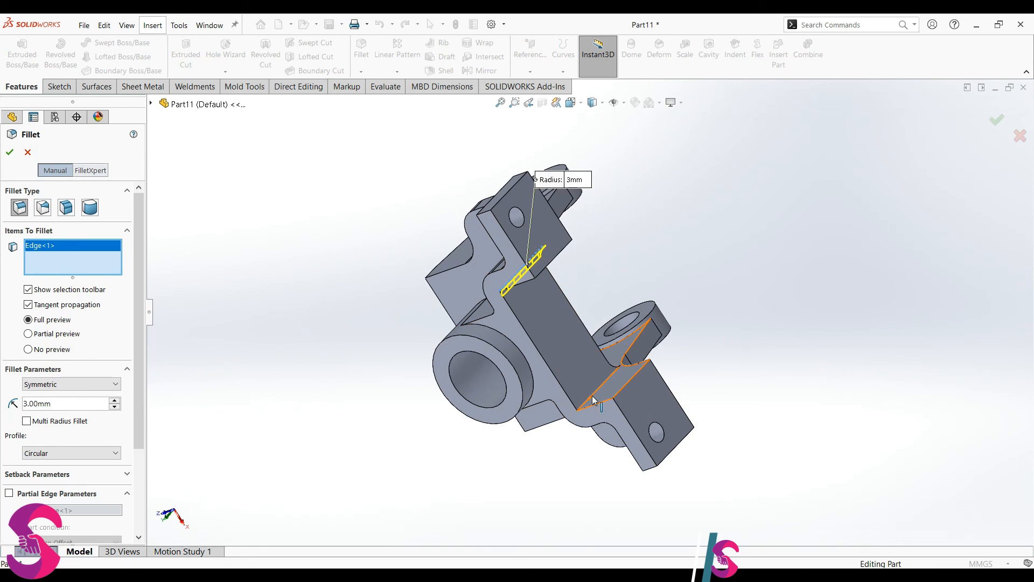
left_click(592, 399)
key("Return")
- Open the base plate sketch, check the distance between the ears' outer vertical edges without adding a dimension, and exit the sketch
middle_click_drag(331, 261, 623, 276)
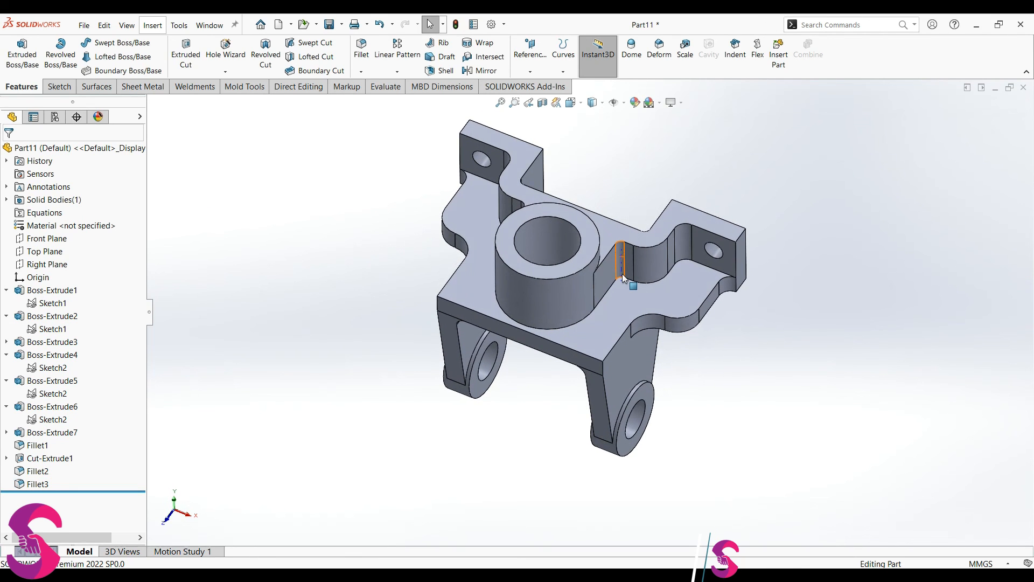
middle_click_drag(618, 344, 621, 354)
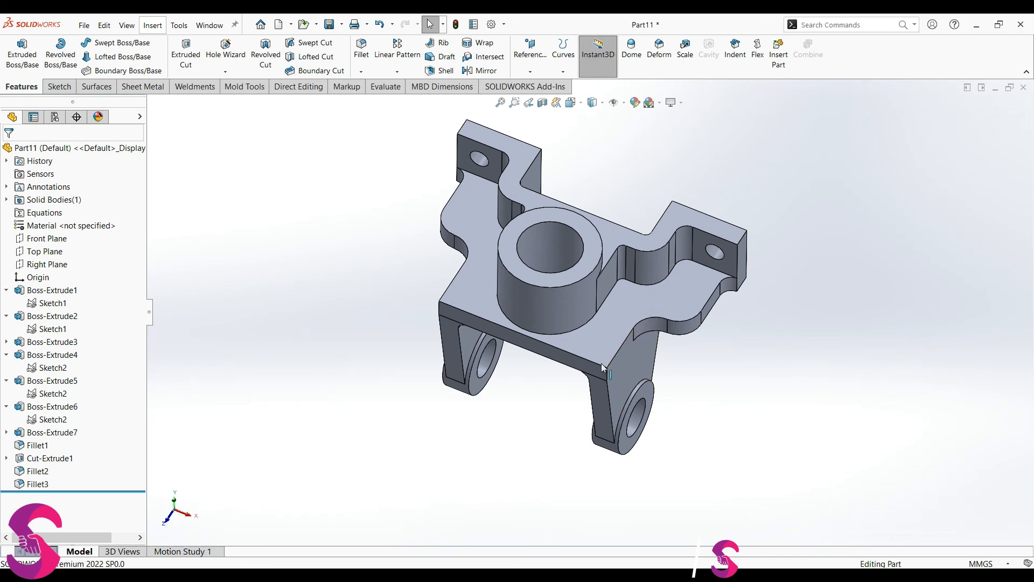
left_click(37, 306)
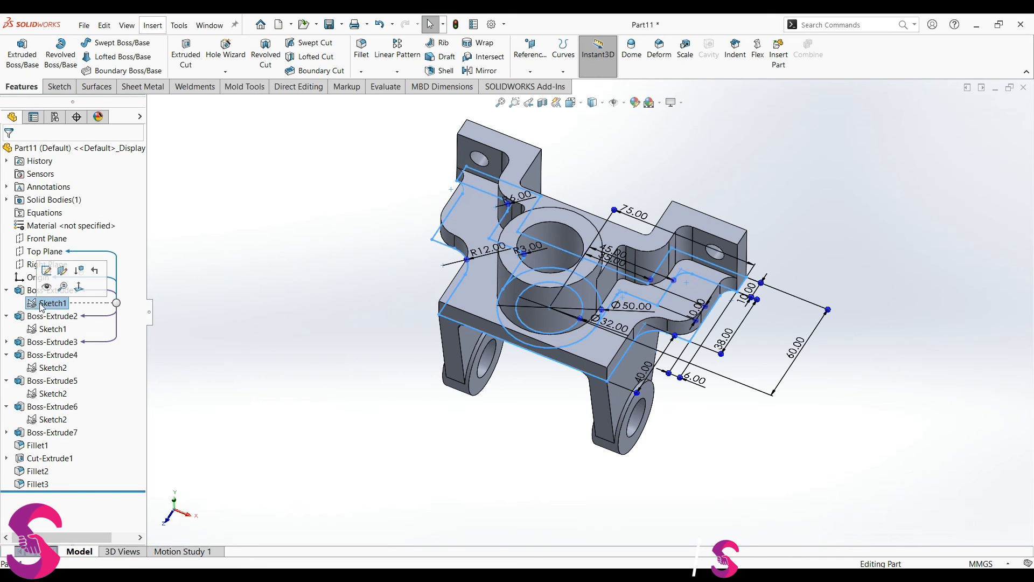
left_click(47, 272)
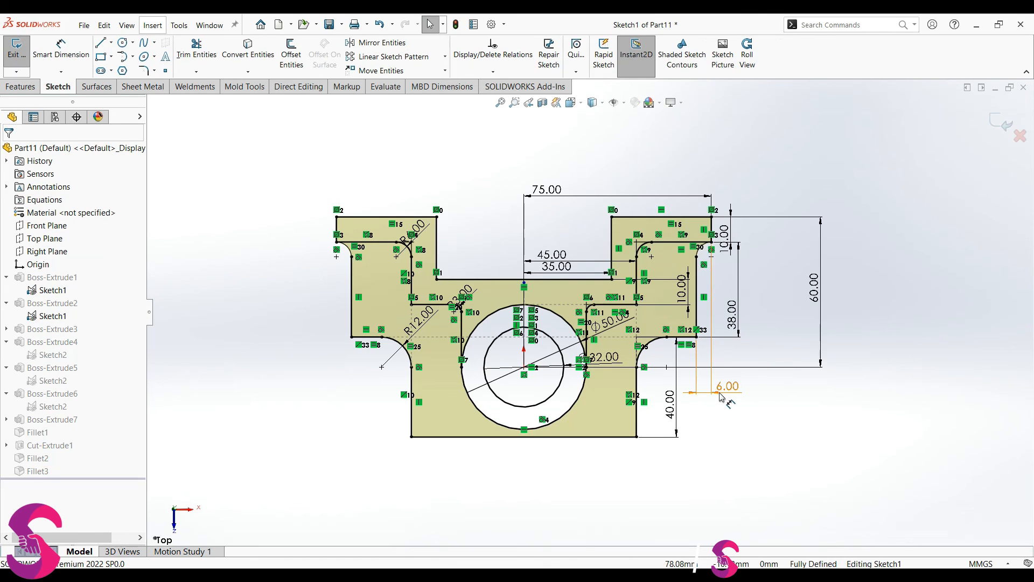
scroll(746, 312, "down", 2)
right_click_drag(682, 504, 671, 478)
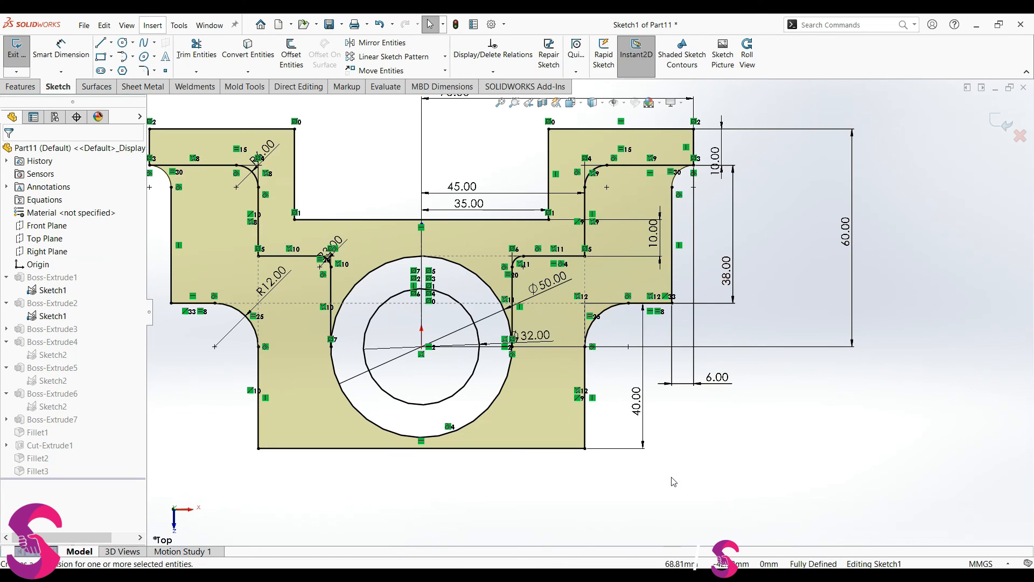
left_click(674, 248)
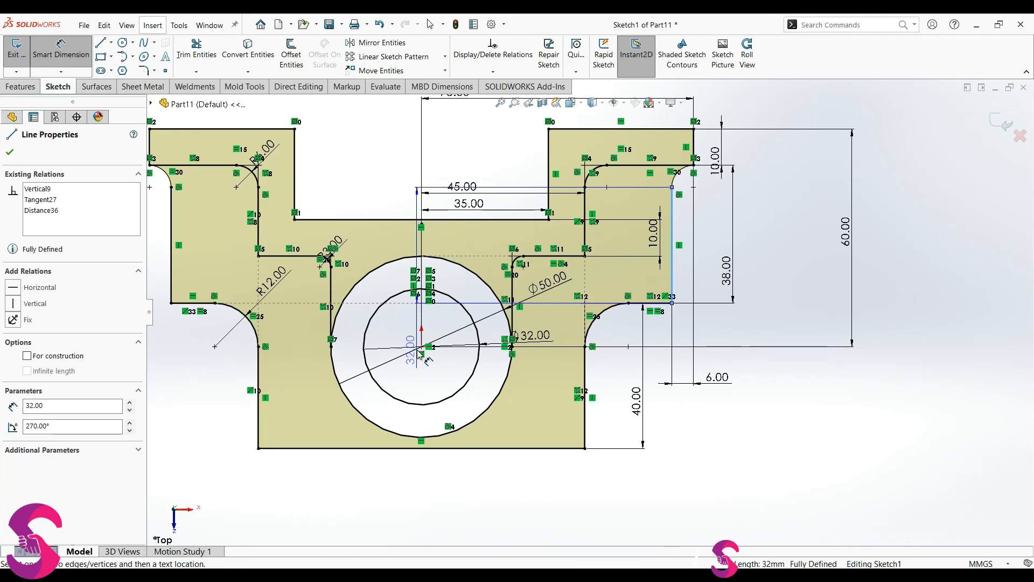
left_click(180, 249)
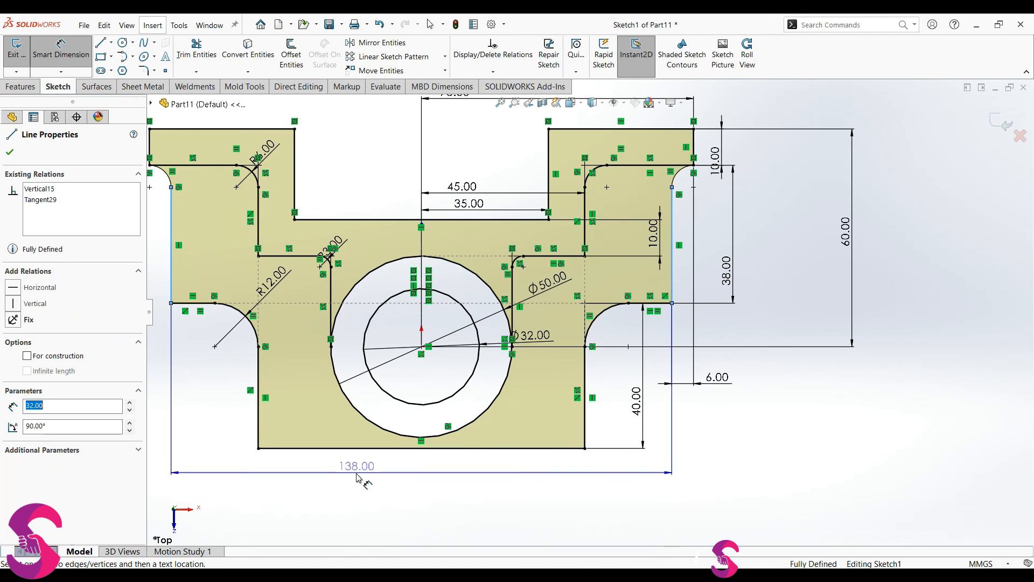
key("Escape")
left_click(16, 49)
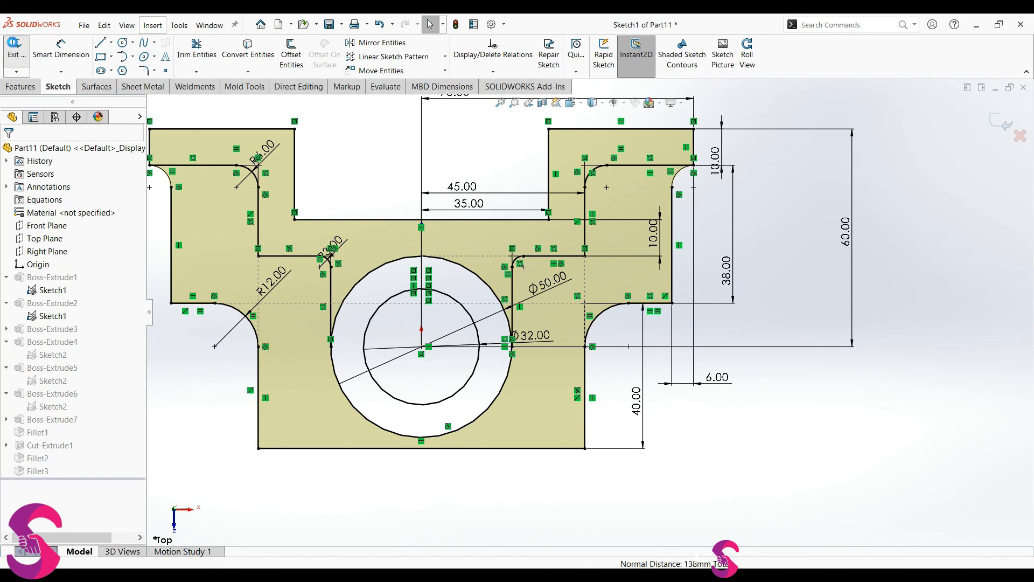
- Inspect the finished bracket from several angles and end in the isometric view
scroll(477, 358, "up", 3)
mouse_move(478, 355)
middle_mouse_down()
mouse_move(477, 273)
mouse_move(460, 335)
middle_mouse_up()
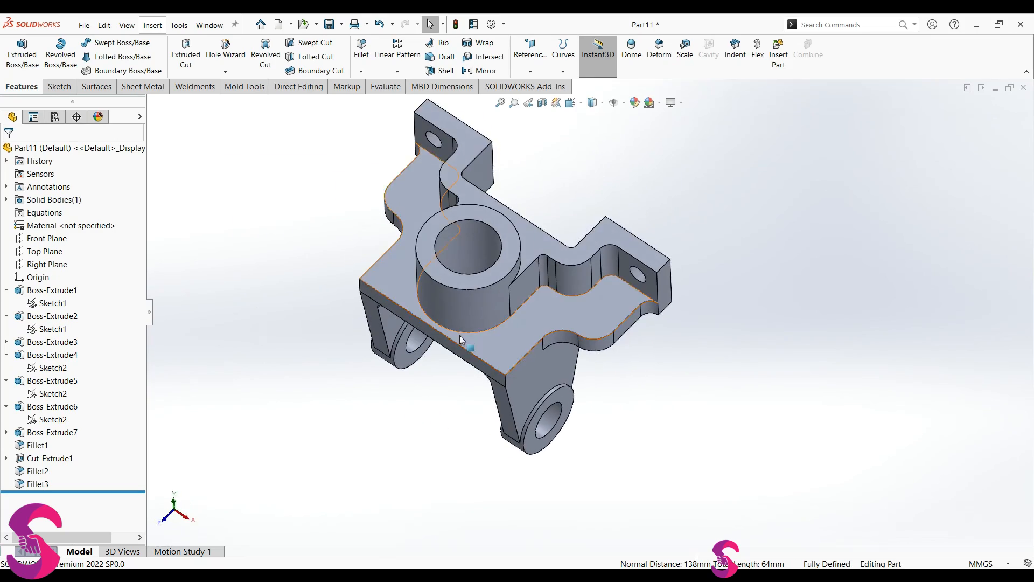
key("space")
left_click(459, 416)
middle_click_drag(698, 435, 655, 378)
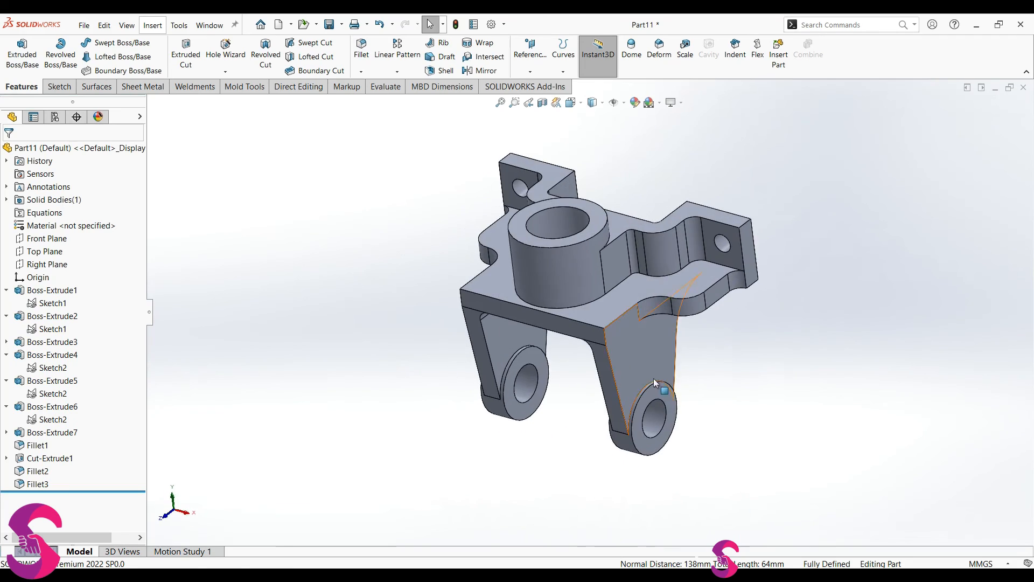
key("space")
left_click(461, 359)
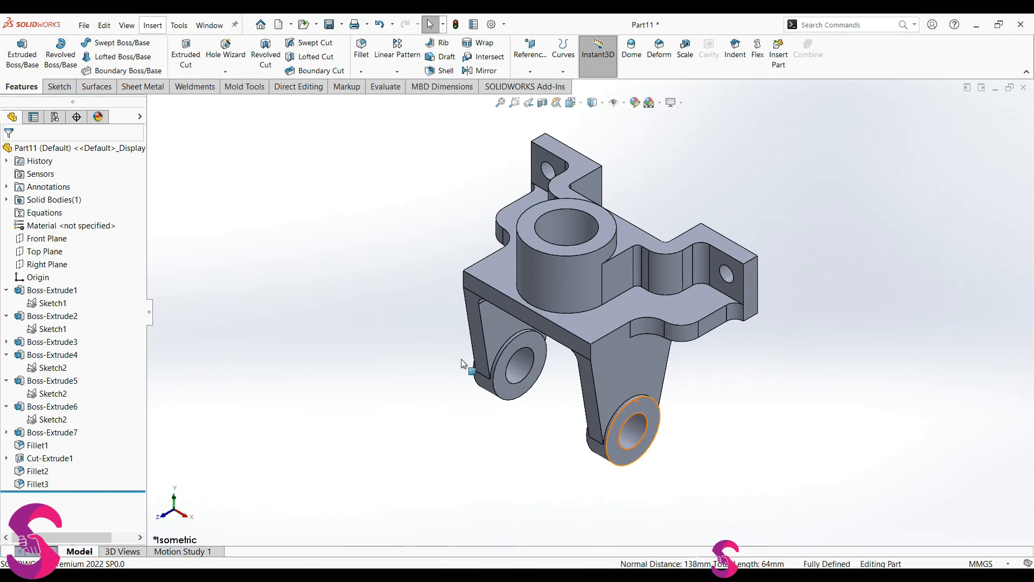